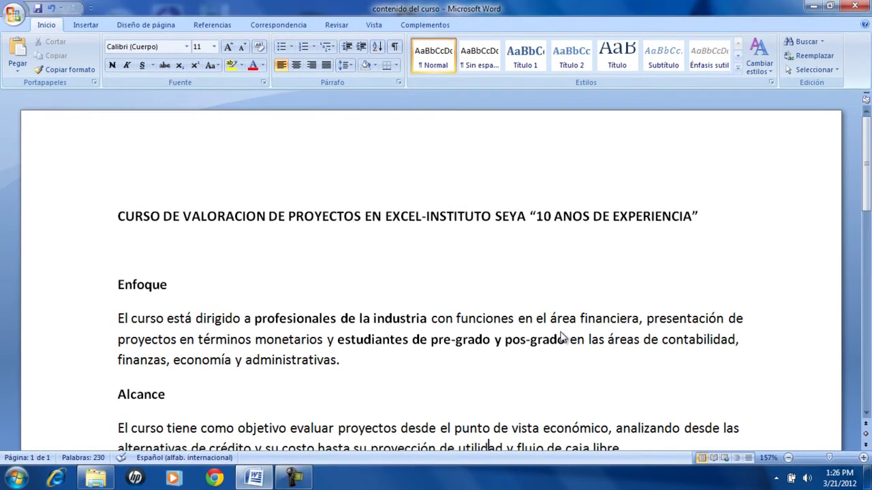
# Step: Scroll down and click along the second item of the materials list
pyautogui.scroll(-1, 561, 336)
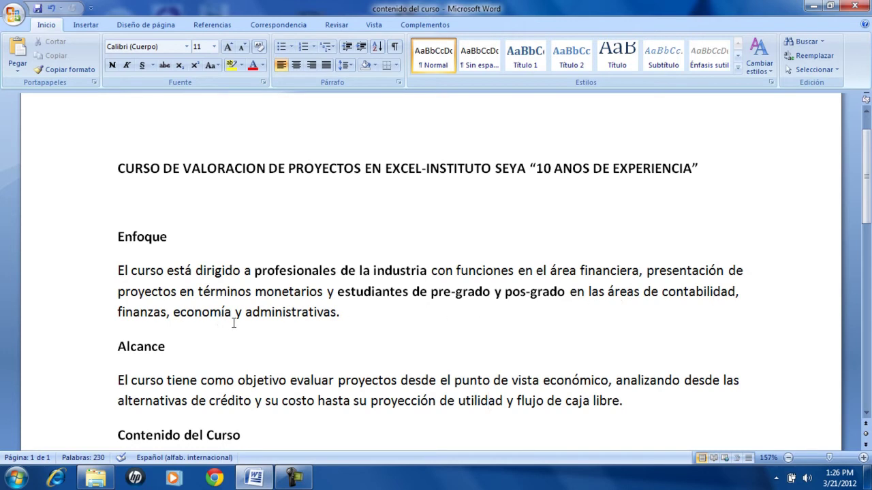
pyautogui.scroll(-1, 347, 311)
pyautogui.scroll(-1, 347, 312)
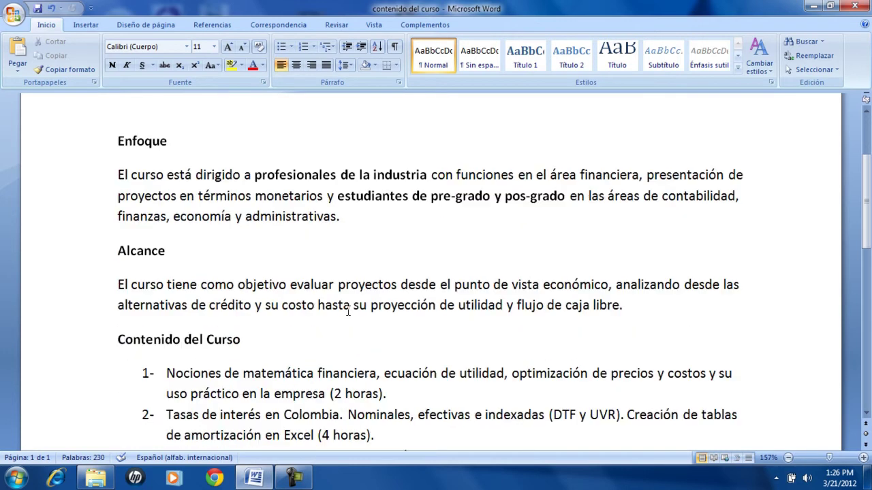
pyautogui.scroll(-1, 347, 311)
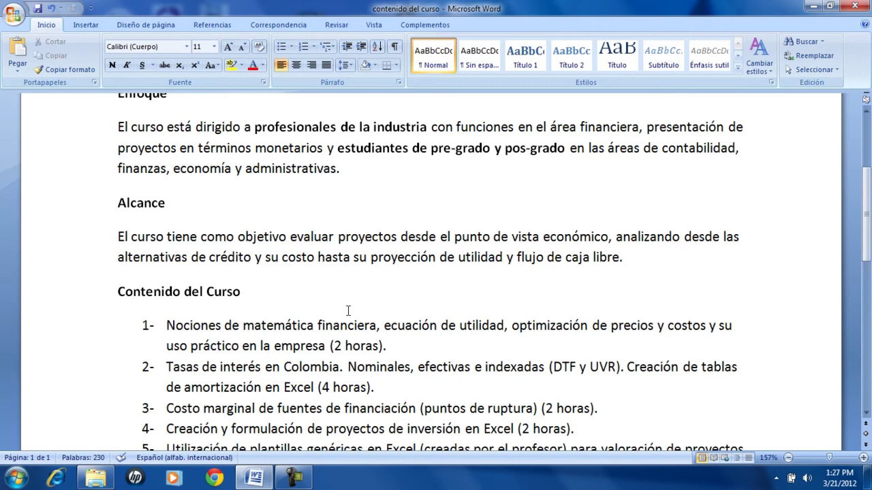
pyautogui.scroll(-1, 348, 311)
pyautogui.scroll(-1, 348, 311)
pyautogui.scroll(-1, 348, 310)
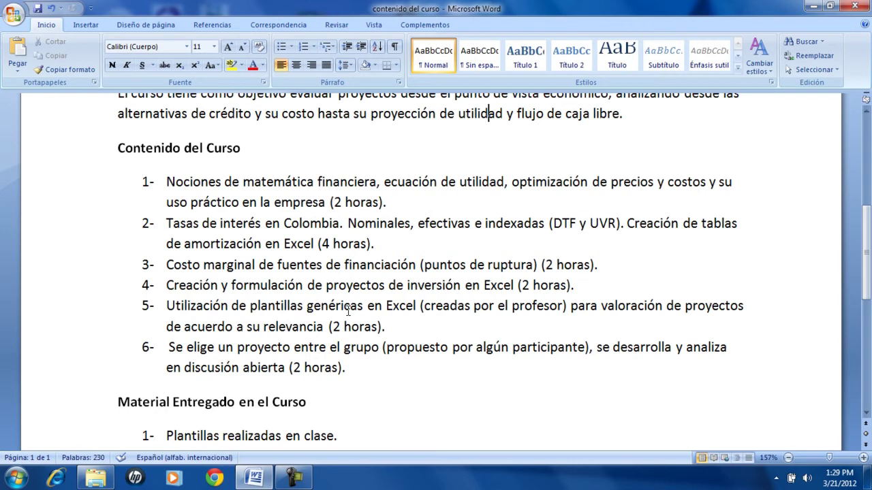
pyautogui.scroll(-3, 347, 310)
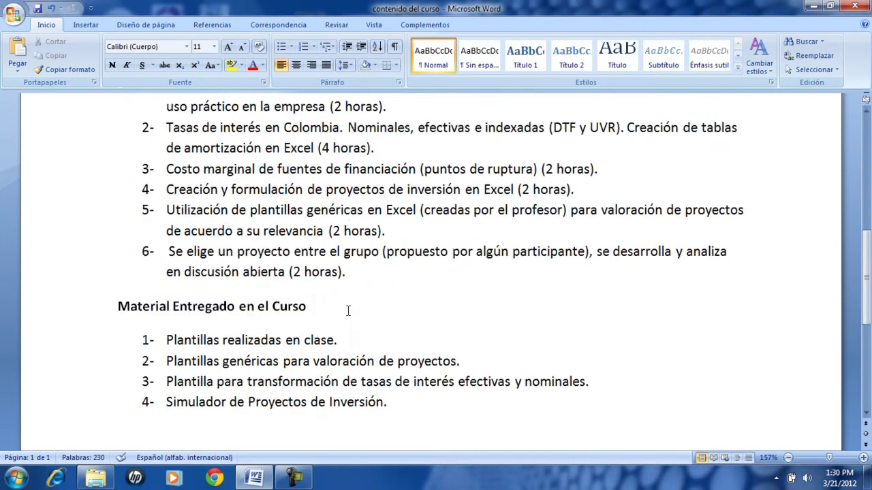
pyautogui.scroll(-3, 348, 311)
pyautogui.scroll(-1, 348, 311)
pyautogui.click(221, 196)
pyautogui.click(276, 214)
pyautogui.click(231, 218)
pyautogui.click(298, 218)
pyautogui.click(417, 218)
pyautogui.click(444, 218)
pyautogui.click(466, 217)
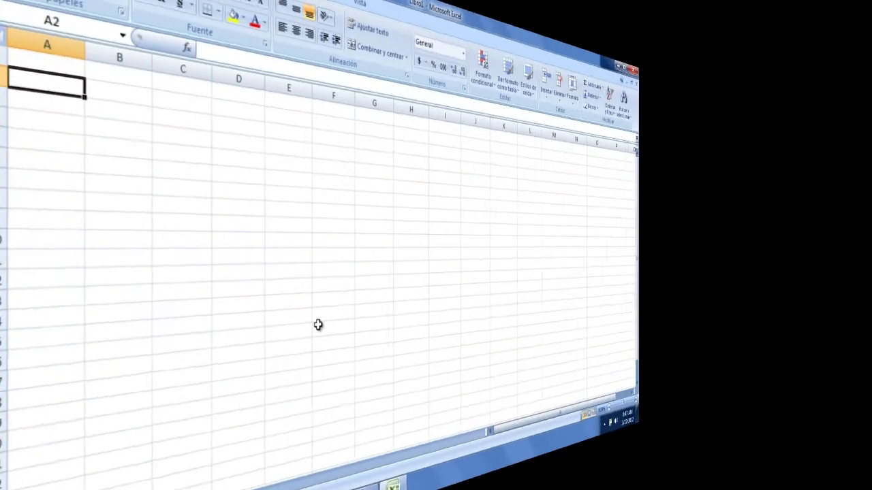
pyautogui.write('MONTO')
# Step: Enter MONTO 100000000 in D3 and TASA 12% EA in row 4
pyautogui.press('Tab')
pyautogui.press('Tab')
pyautogui.press('Tab')
pyautogui.write('100000000')
pyautogui.press('Return')
pyautogui.write('TASA')
pyautogui.press('Tab')
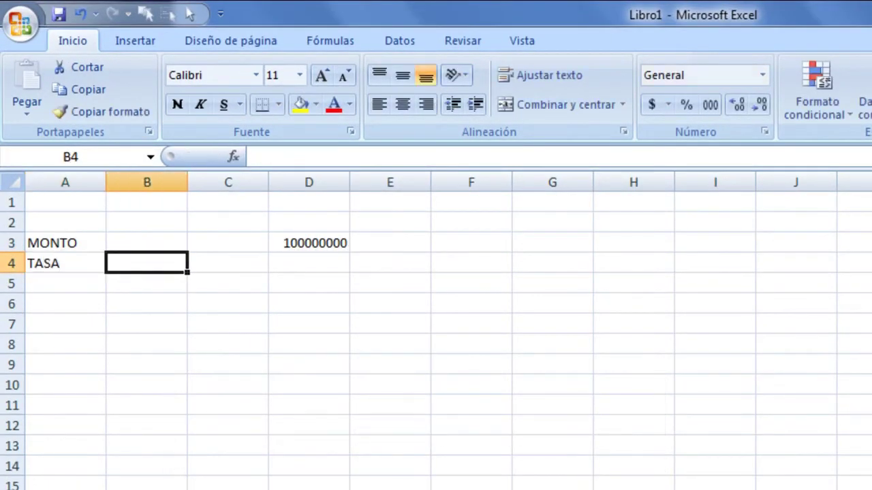
pyautogui.press('Tab')
pyautogui.press('Tab')
pyautogui.write('12%')
pyautogui.press('BackSpace')
pyautogui.write('%')
pyautogui.press('Tab')
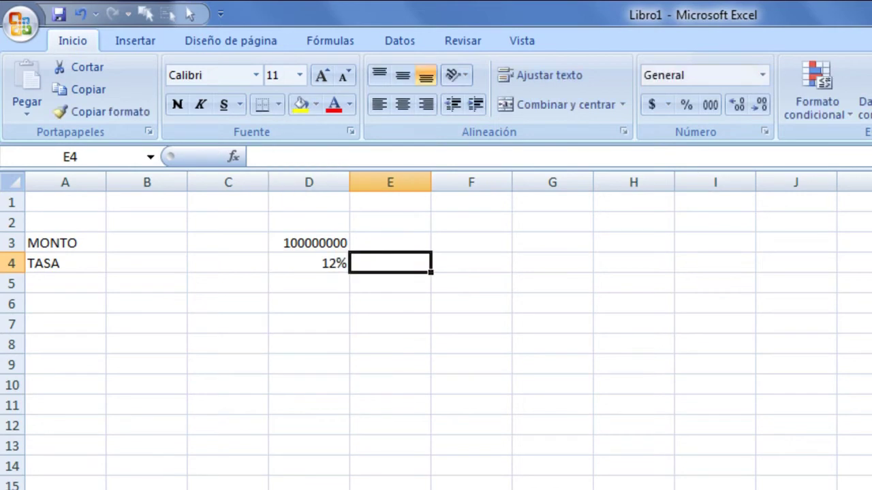
pyautogui.write('EA')
pyautogui.press('Return')
# Step: Add PERIODICIDAD with the value TRIMESTRAL in row 7
pyautogui.press('Down')
pyautogui.press('Left')
pyautogui.press('Left')
pyautogui.press('Left')
pyautogui.press('Down')
pyautogui.press('Left')
pyautogui.write('PERIODICIDAD')
pyautogui.press('Tab')
pyautogui.press('Tab')
pyautogui.press('Tab')
pyautogui.write('TRIMESTRAL')
pyautogui.press('Return')
# Step: Add TIEMPO with 3 ANOS in row 8
pyautogui.write('TIME')
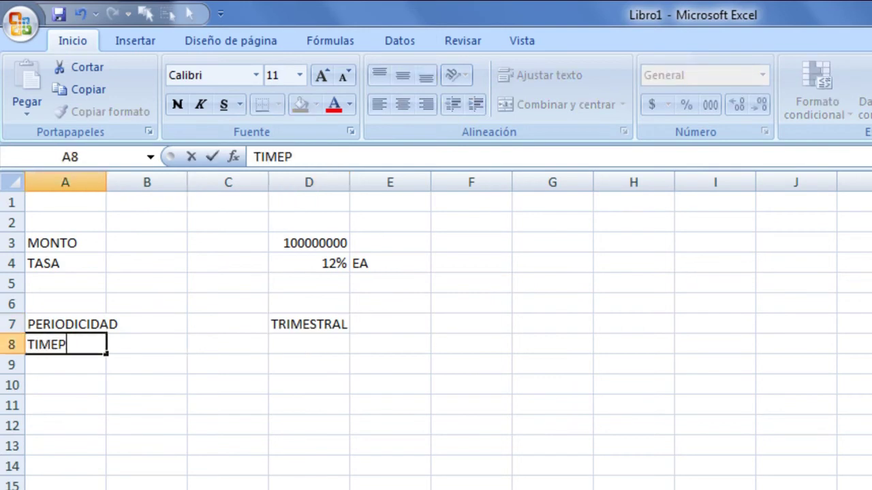
pyautogui.press('BackSpace')
pyautogui.press('BackSpace')
pyautogui.write('EMPO')
pyautogui.press('Tab')
pyautogui.press('Tab')
pyautogui.press('Tab')
pyautogui.write('3')
pyautogui.press('Tab')
pyautogui.write('ANOS')
pyautogui.press('Return')
# Step: Label row 5 as TASA ET, with TTV and AAV rate codes beside the rates
pyautogui.click(228, 324)
pyautogui.click(308, 324)
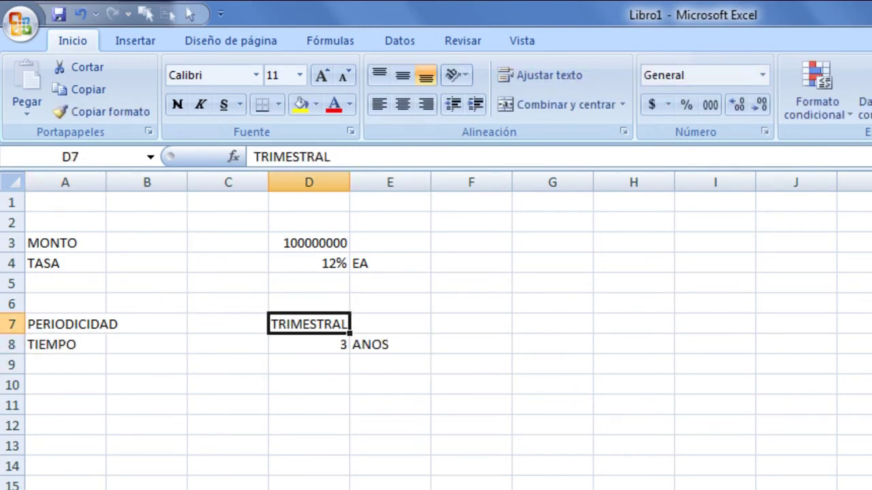
pyautogui.click(309, 283)
pyautogui.click(64, 284)
pyautogui.write('TASA')
pyautogui.press('Tab')
pyautogui.press('Tab')
pyautogui.press('Tab')
pyautogui.press('Tab')
pyautogui.write('ET')
pyautogui.press('Tab')
pyautogui.write('TTV')
pyautogui.press('Up')
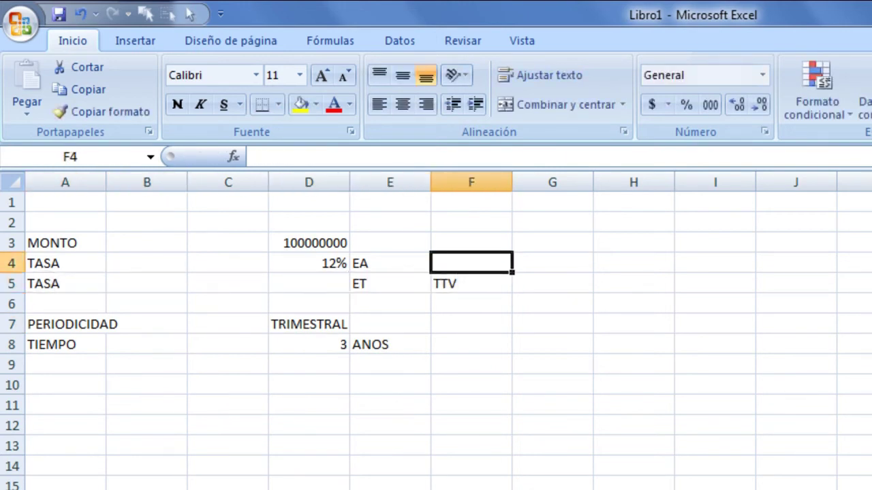
pyautogui.write('AAV')
pyautogui.press('Left')
# Step: Put =(1+D4)^(1/4)-1 in D5 as a percentage with more decimals; accounting-format D3
pyautogui.click(308, 283)
pyautogui.write('+(1+')
pyautogui.press('Up')
pyautogui.write(')^(1/4)-1')
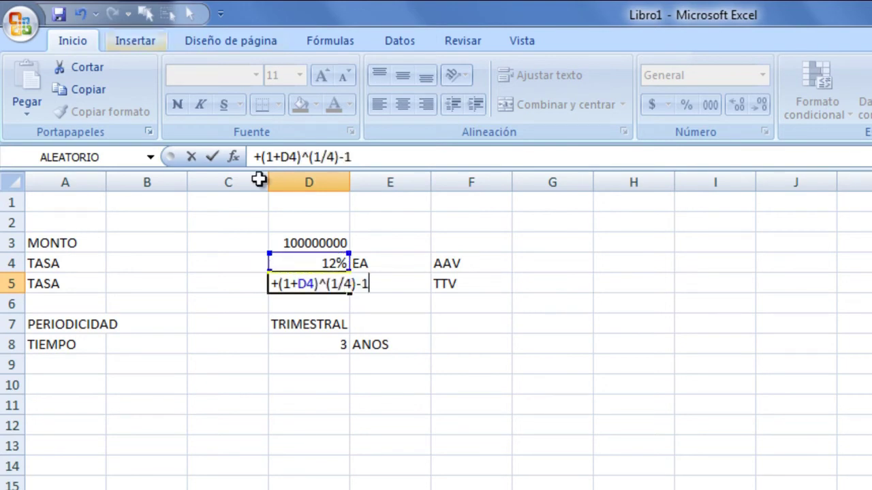
pyautogui.press('Return')
pyautogui.press('Up')
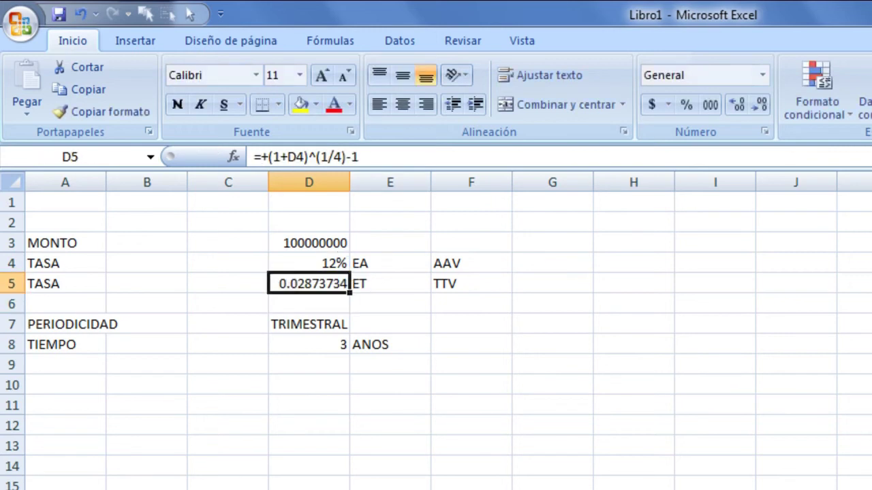
pyautogui.click(694, 109)
pyautogui.click(737, 104)
pyautogui.click(737, 104)
pyautogui.click(737, 104)
pyautogui.click(737, 105)
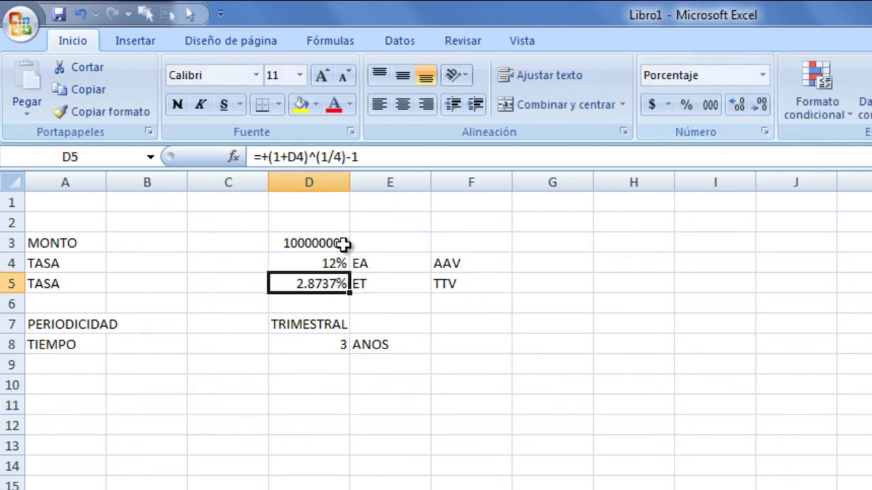
pyautogui.click(309, 242)
pyautogui.click(710, 104)
# Step: Add a TIEMPO label in A9 with =D8*4 in D9, giving 12
pyautogui.click(52, 399)
pyautogui.click(45, 383)
pyautogui.hotkey('shift', 'space')
pyautogui.hotkey('ctrl', 'shift', 'Down')
pyautogui.hotkey('ctrl', 'BackSpace')
pyautogui.click(146, 345)
pyautogui.click(97, 382)
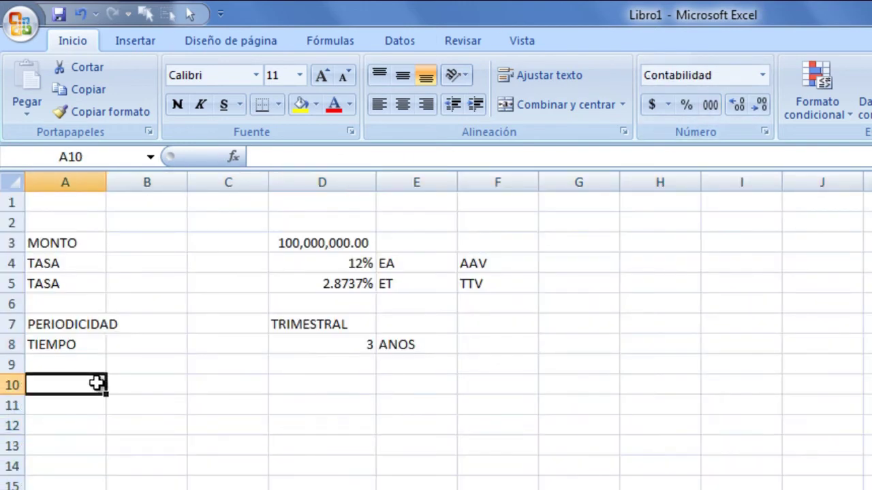
pyautogui.press('Up')
pyautogui.write('TIEMPO')
pyautogui.press('Right')
pyautogui.press('Right')
pyautogui.press('Right')
pyautogui.write('+')
pyautogui.press('Up')
pyautogui.write('*4')
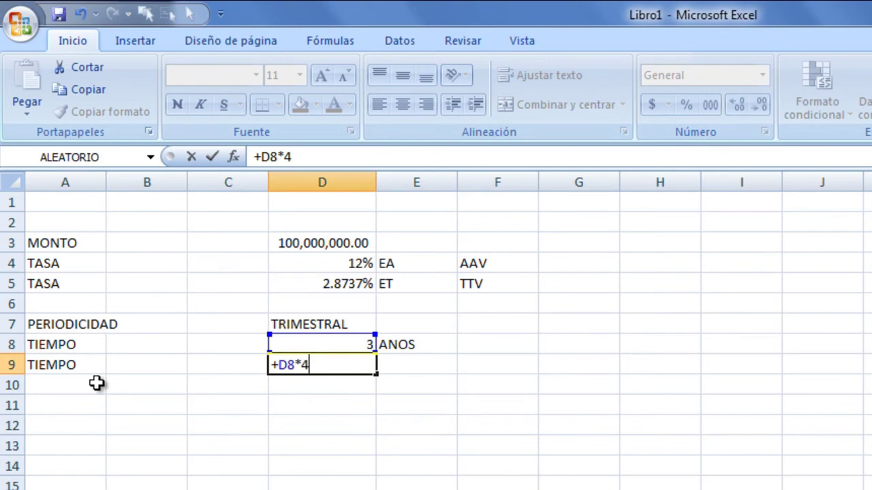
pyautogui.press('Return')
# Step: Label E9 TRIMESTRES and type the F.P label in A11
pyautogui.press('Up')
pyautogui.press('Right')
pyautogui.write('TRIMESTRES')
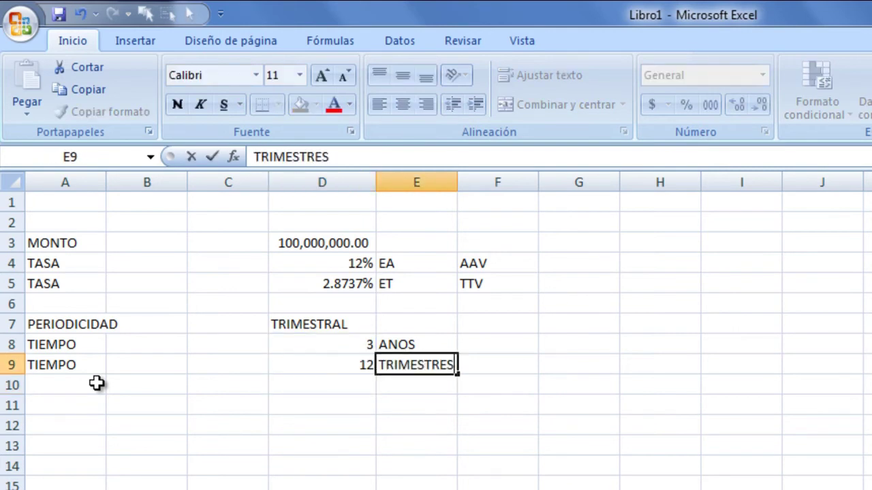
pyautogui.press('Return')
pyautogui.press('Down')
pyautogui.press('Home')
pyautogui.write('F.P')
pyautogui.press('Right')
pyautogui.press('Right')
pyautogui.press('Right')
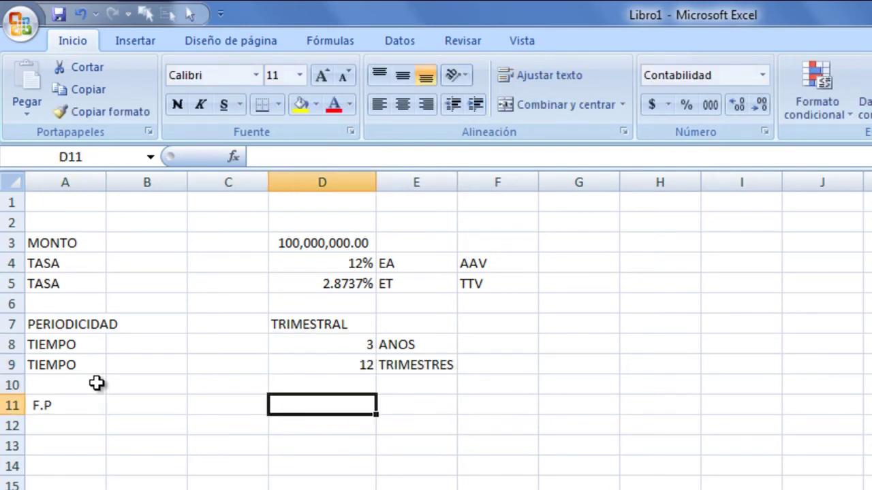
# Step: Type CUOTAS IGUALES VENCIDAS in D11 and the PERIODO header in A14
pyautogui.write('CUOTAS IGUA,')
pyautogui.press('BackSpace')
pyautogui.write('LES VENCIDAS')
pyautogui.press('Return')
pyautogui.press('Down')
pyautogui.press('Down')
pyautogui.press('Left')
pyautogui.press('Left')
pyautogui.press('Left')
pyautogui.write('PERIODO')
pyautogui.press('BackSpace')
pyautogui.press('BackSpace')
pyautogui.press('BackSpace')
pyautogui.write('IODO')
pyautogui.press('Tab')
# Step: Add headers SALDO INICIAL, INTERES, PAGO, ABONO A CAPITAL, SALDO FINAL, F. CAJA; autofit columns B, E, F
pyautogui.write('SALDO INICI')
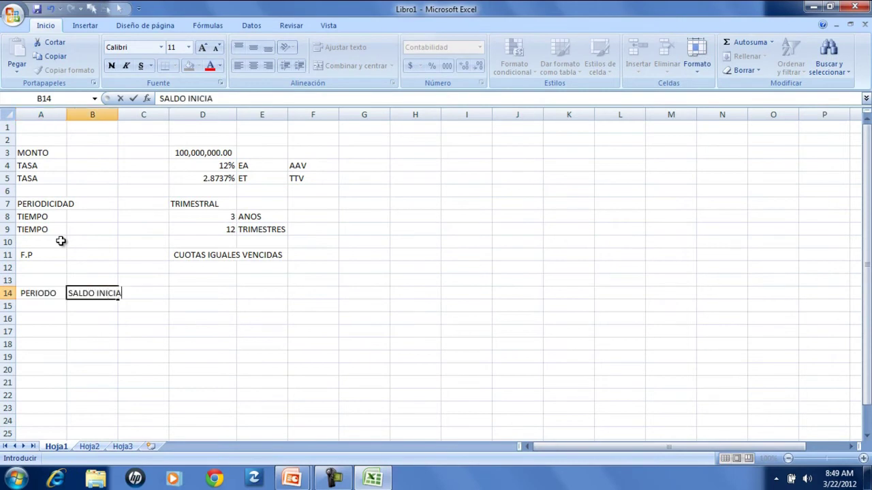
pyautogui.write('AL')
pyautogui.press('Tab')
pyautogui.write('INTERES')
pyautogui.press('Tab')
pyautogui.write('PA')
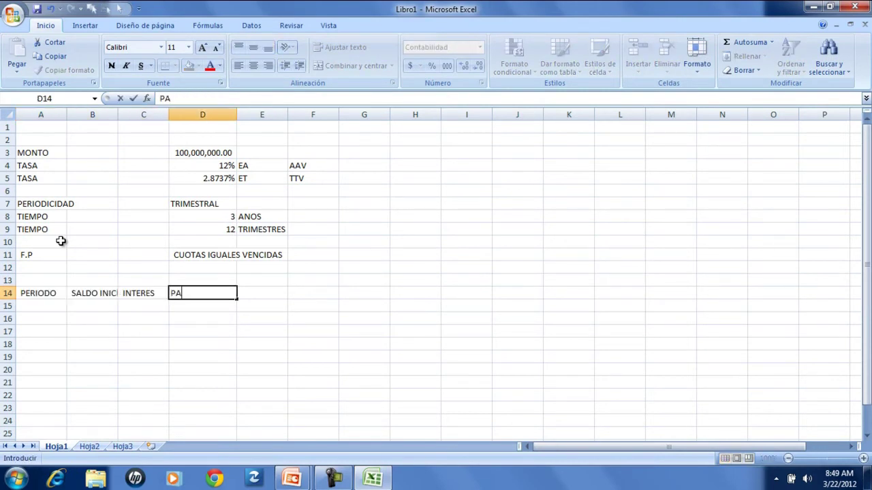
pyautogui.write('GO')
pyautogui.press('Tab')
pyautogui.write('ABONO A CAPITAL')
pyautogui.press('Tab')
pyautogui.write('SALDO FINAL')
pyautogui.press('Tab')
pyautogui.write('F. CA')
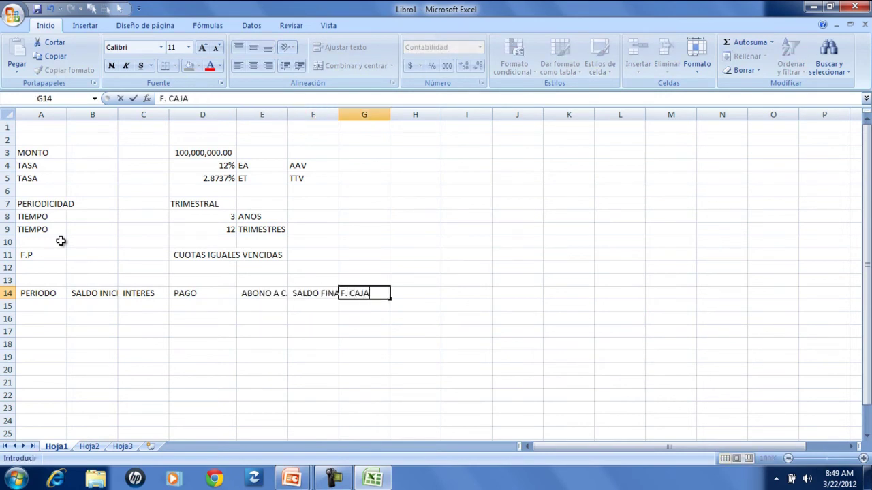
pyautogui.write('JA')
pyautogui.press('Return')
pyautogui.doubleClick(118, 114)
pyautogui.doubleClick(304, 115)
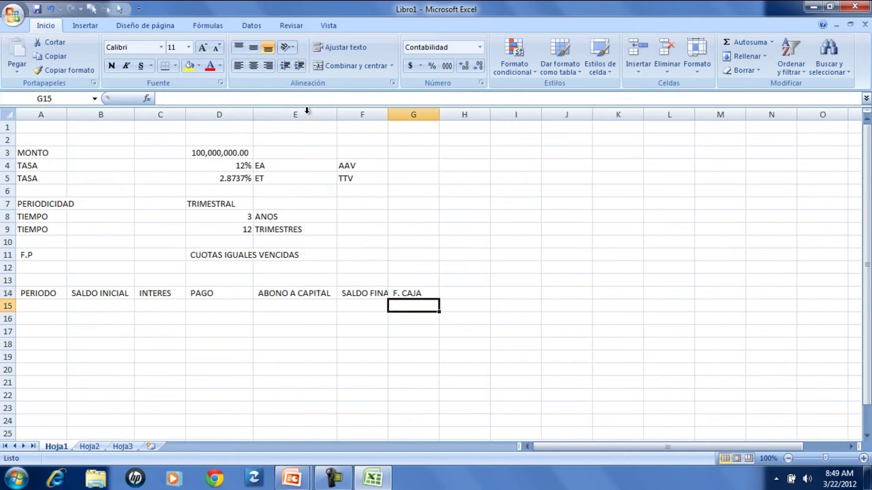
pyautogui.doubleClick(388, 115)
# Step: Number the periods 0 to 5 in A15:A20 and select them
pyautogui.click(60, 318)
pyautogui.write('1 2 3 4 56')
pyautogui.press('Up')
pyautogui.write('5')
pyautogui.press('Up')
pyautogui.press('Up')
pyautogui.press('Up')
pyautogui.press('Up')
pyautogui.hotkey('ctrl', 'shift', 'Down')
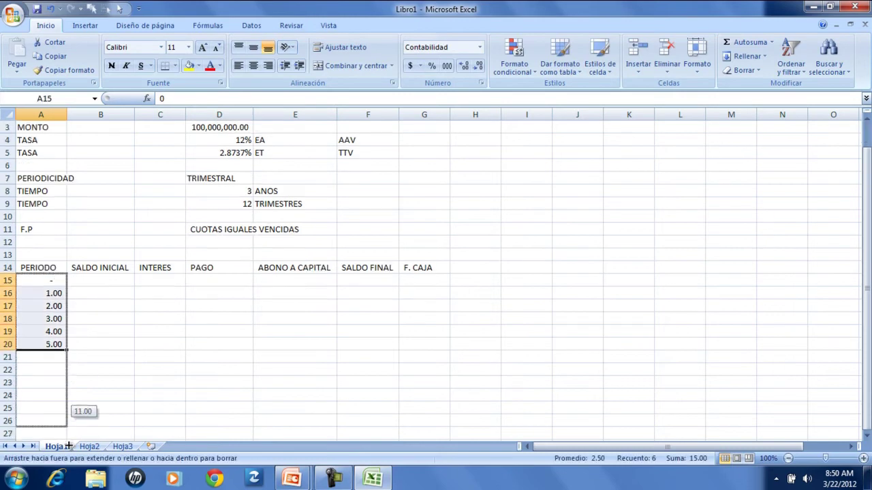
# Step: Link period 0's opening balance, final balance and cash flow to the loan amount in D3
pyautogui.moveTo(68, 373); pyautogui.dragTo(68, 414)
pyautogui.click(78, 257)
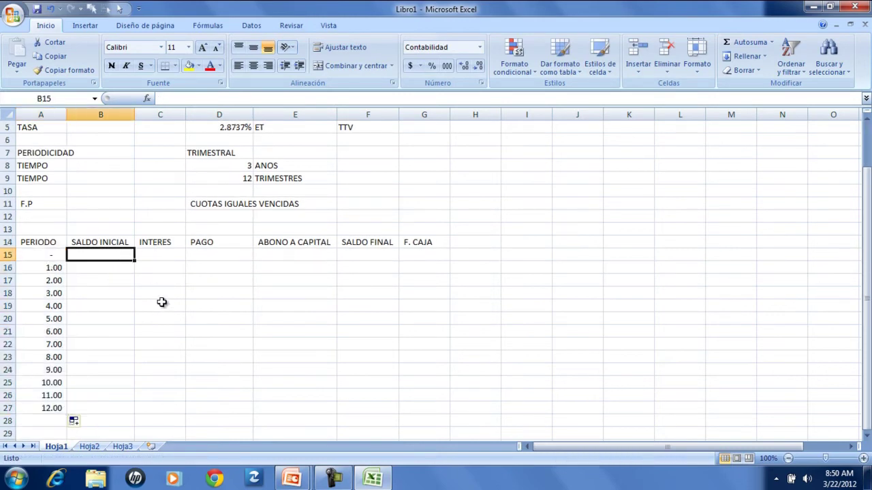
pyautogui.scroll(2, 161, 302)
pyautogui.write('+')
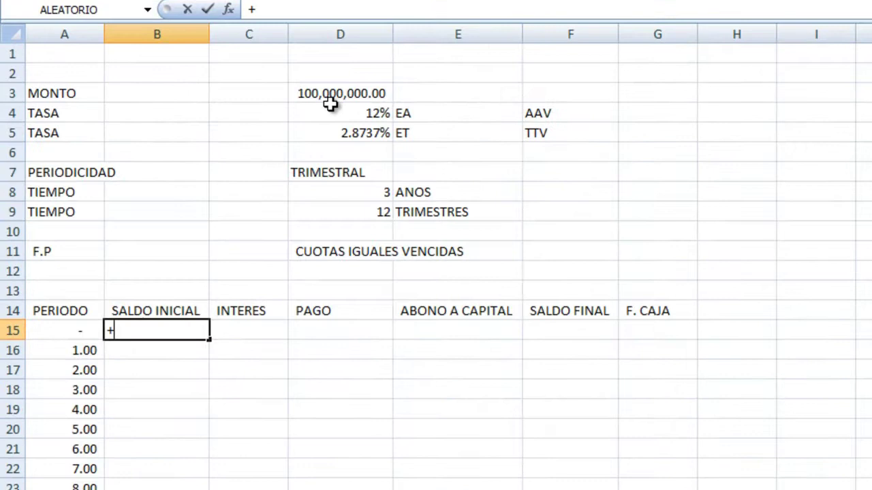
pyautogui.click(331, 99)
pyautogui.press('Tab')
pyautogui.press('Tab')
pyautogui.press('Tab')
pyautogui.press('Tab')
pyautogui.write('+')
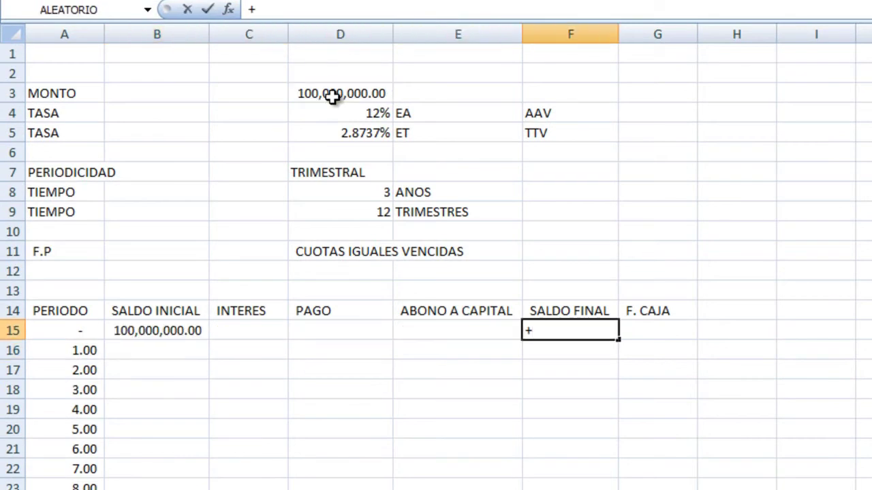
pyautogui.click(332, 97)
pyautogui.press('Return')
pyautogui.press('Up')
pyautogui.press('Right')
pyautogui.write('+')
pyautogui.click(332, 97)
pyautogui.press('Return')
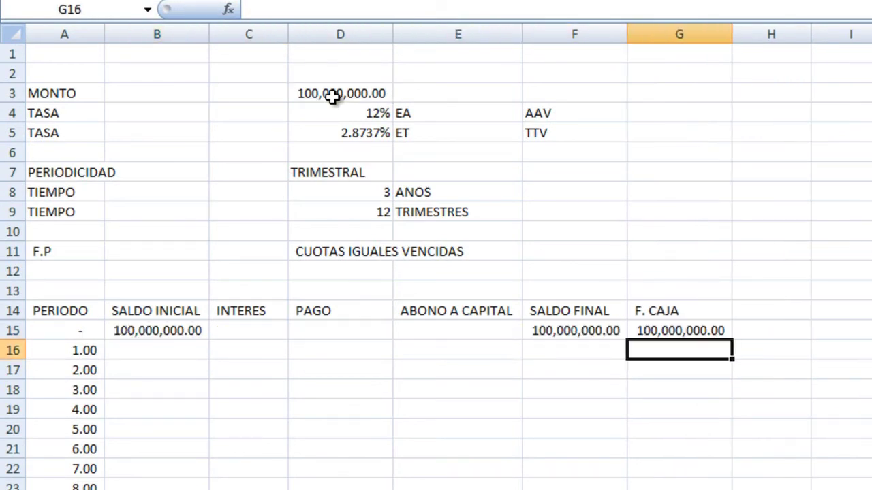
# Step: Set period 1's opening balance to F15 and its interest to opening balance times $D$5
pyautogui.click(151, 349)
pyautogui.write('+')
pyautogui.press('Right')
pyautogui.press('Right')
pyautogui.press('Right')
pyautogui.press('Right')
pyautogui.press('Up')
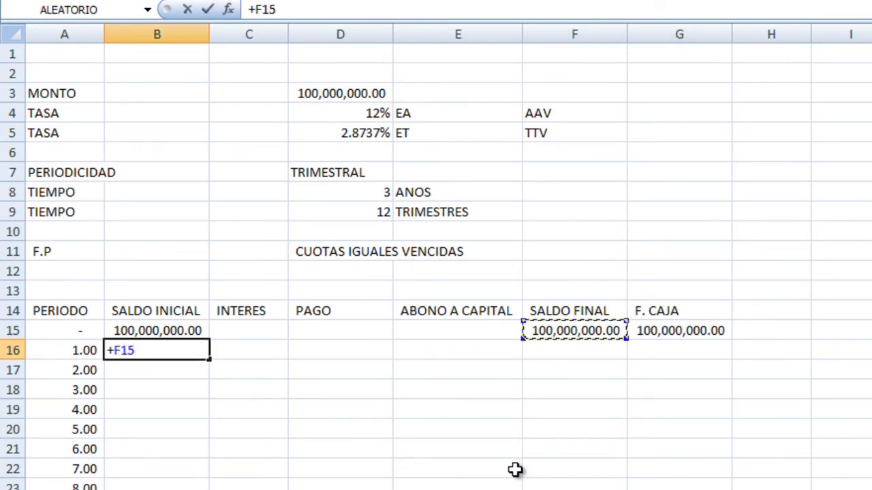
pyautogui.press('Tab')
pyautogui.write('+')
pyautogui.press('Left')
pyautogui.write('*')
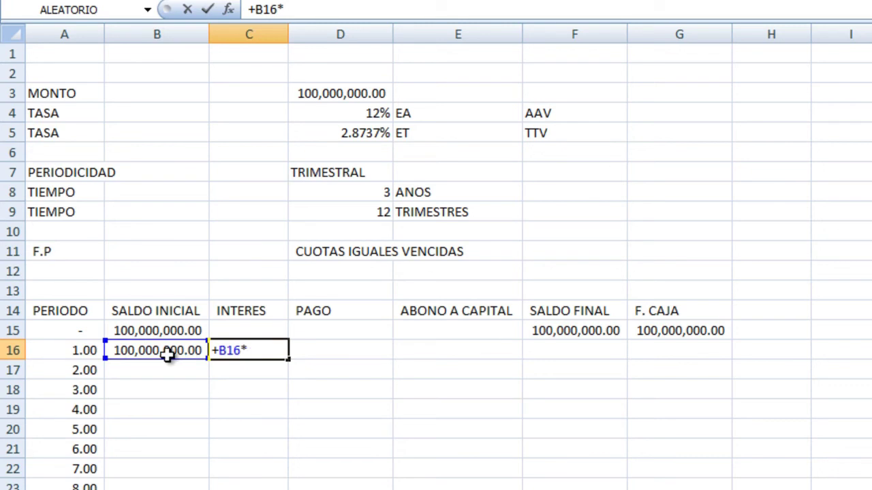
pyautogui.click(368, 136)
pyautogui.press('F4')
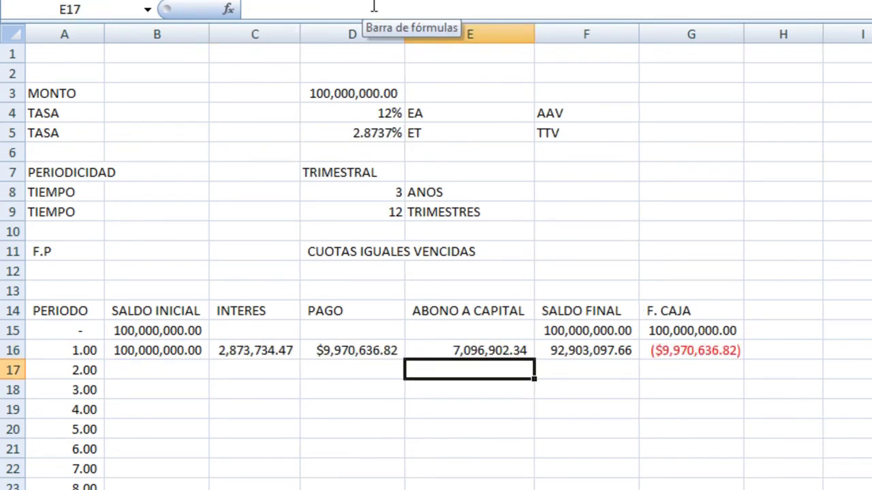
# Step: Fill the period 1 row formulas down to period 12 and confirm the final balance is (0.00)
pyautogui.press('Up')
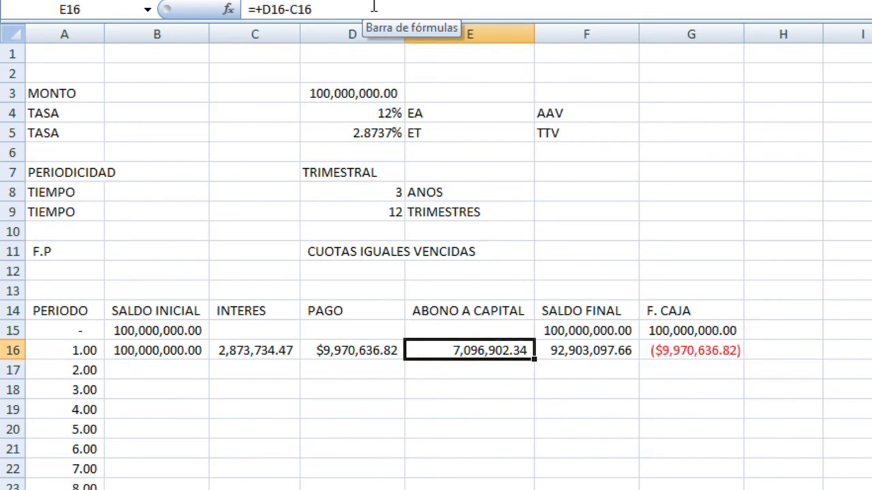
pyautogui.press('Left')
pyautogui.press('Left')
pyautogui.press('Left')
pyautogui.hotkey('ctrl', 'shift', 'Right')
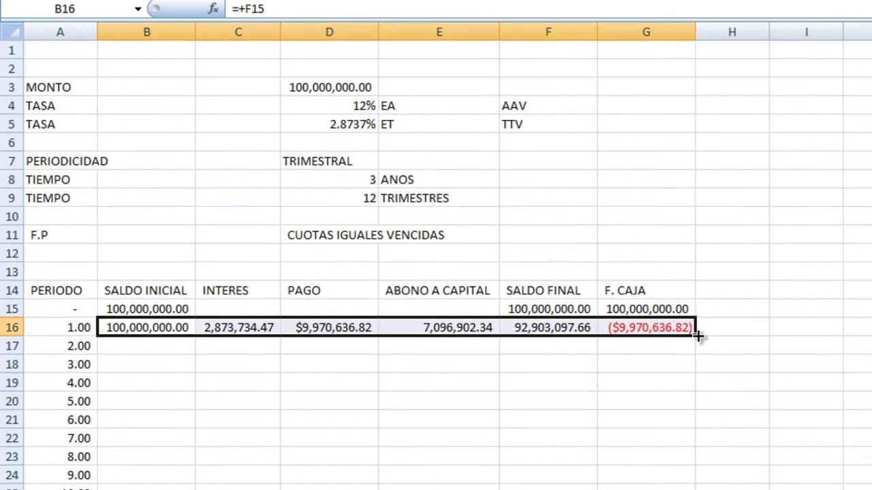
pyautogui.moveTo(697, 335); pyautogui.dragTo(576, 402)
pyautogui.click(477, 404)
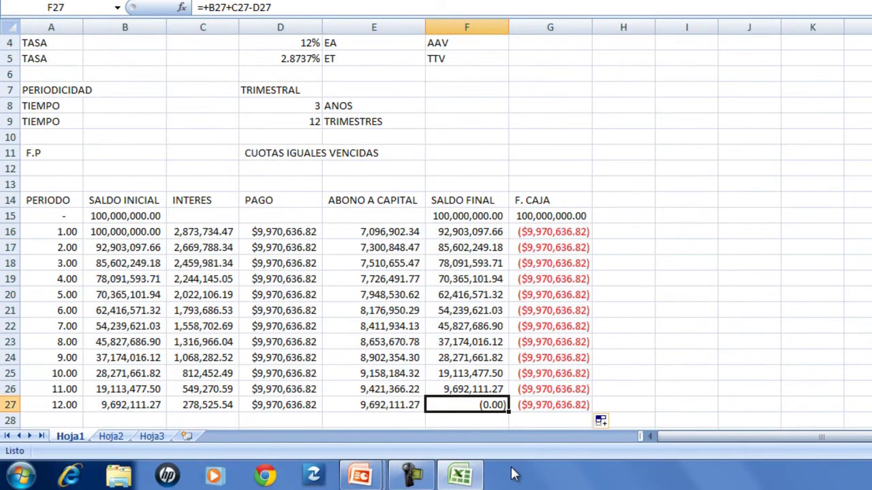
pyautogui.scroll(-1, 514, 475)
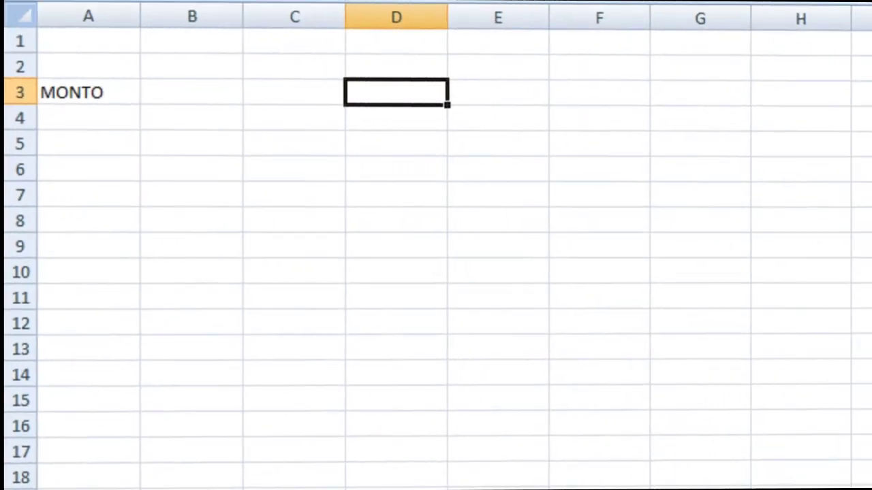
# Step: Enter 100,000,000 as the loan amount in D3 in number format, with column D widened
pyautogui.write('100,000,000')
pyautogui.click(287, 373)
pyautogui.click(388, 17)
pyautogui.hotkey('ctrl', 'shift', '1')
# Step: Add the rate labels TASA, DTF, + and PTOS
pyautogui.click(345, 142)
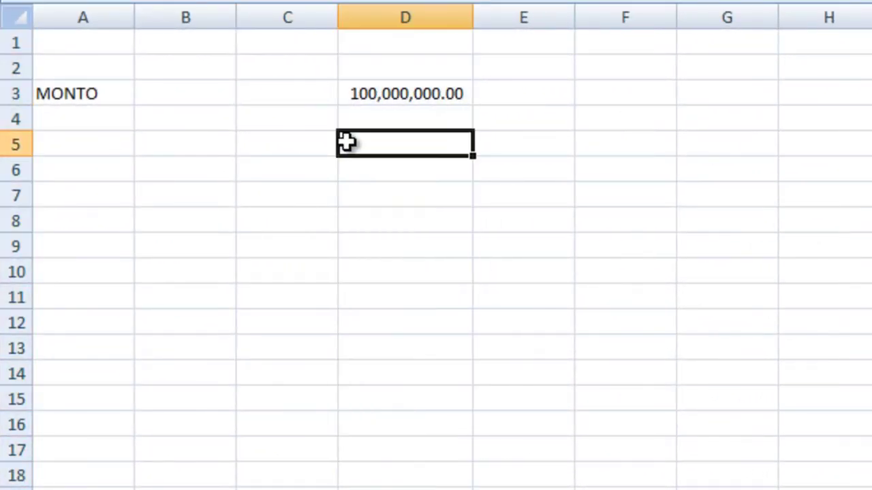
pyautogui.press('Left')
pyautogui.press('Left')
pyautogui.press('Left')
pyautogui.write('TASA')
pyautogui.press('Right')
pyautogui.press('Right')
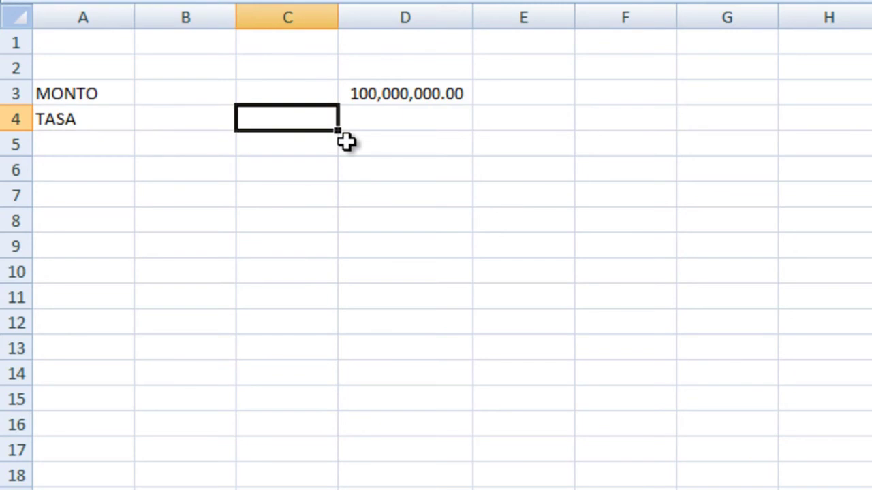
pyautogui.click(346, 141)
pyautogui.write('DTF')
pyautogui.press('Right')
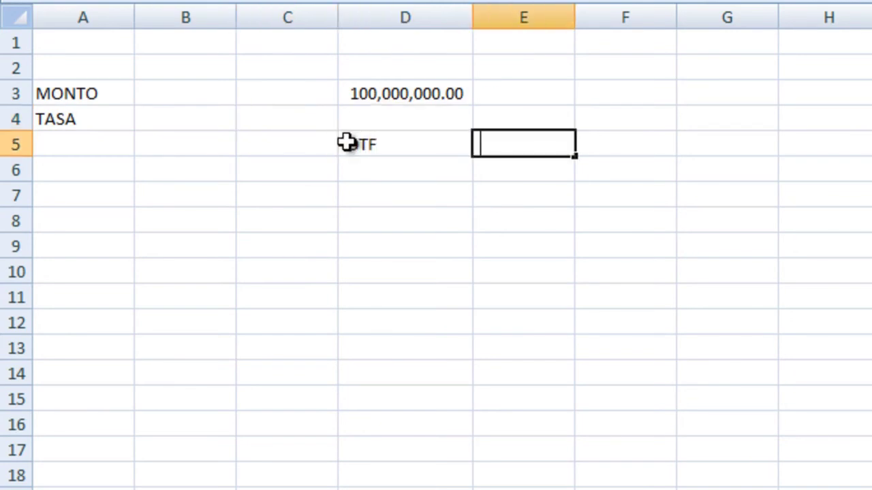
pyautogui.write('+')
pyautogui.press('Right')
pyautogui.write('PTOS')
pyautogui.press('Return')
# Step: Enter the DTF rate 7.20% AAV and the points rate 8.50% ATA
pyautogui.press('Left')
pyautogui.press('Left')
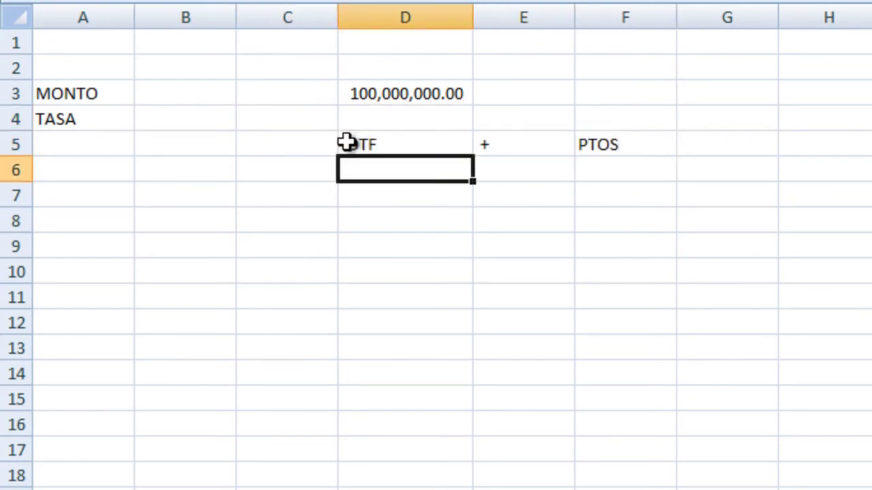
pyautogui.write('7.20%')
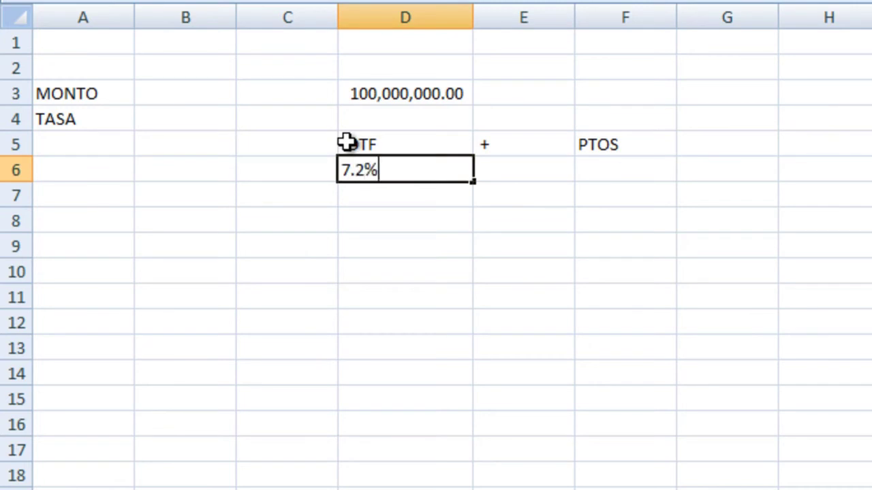
pyautogui.press('Right')
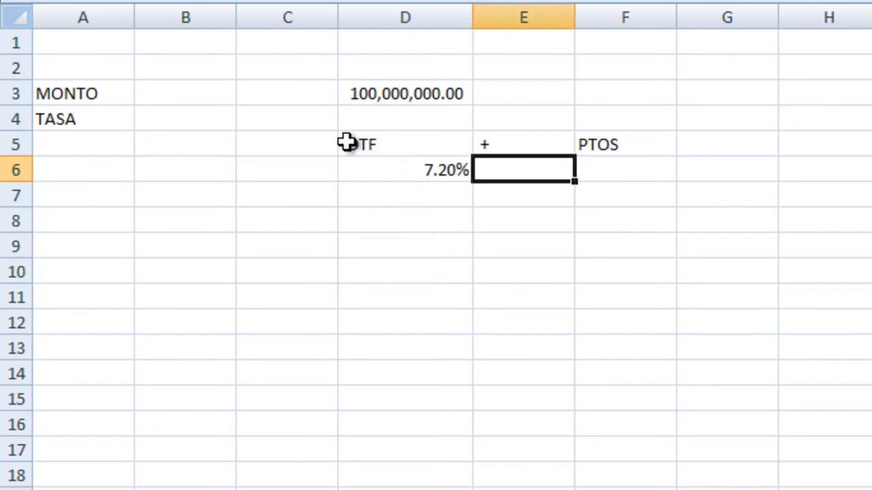
pyautogui.write('AAV')
pyautogui.press('Right')
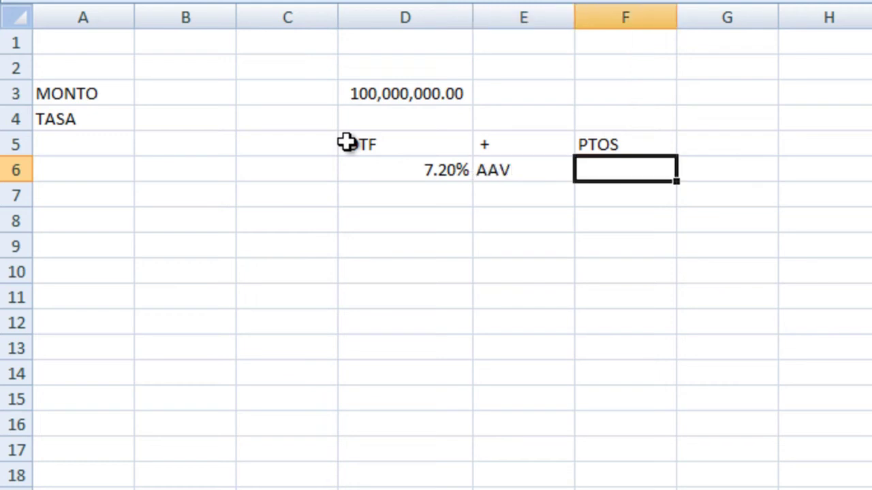
pyautogui.write('8.50%')
pyautogui.press('Right')
pyautogui.write('AT')
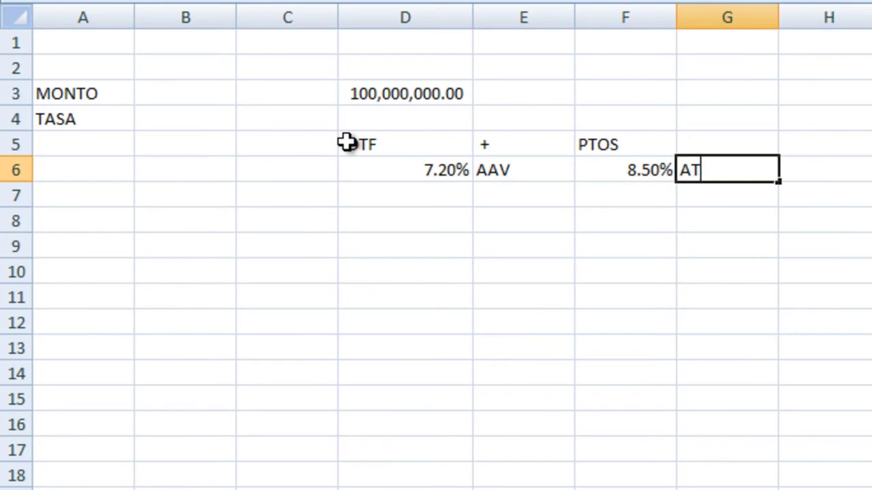
pyautogui.press('Return')
# Step: Convert the DTF to a quarterly rate with =+(1+D6)^(1/4)-1 labelled TTV, and add a TTA label below
pyautogui.press('Left')
pyautogui.press('Left')
pyautogui.write('TTV')
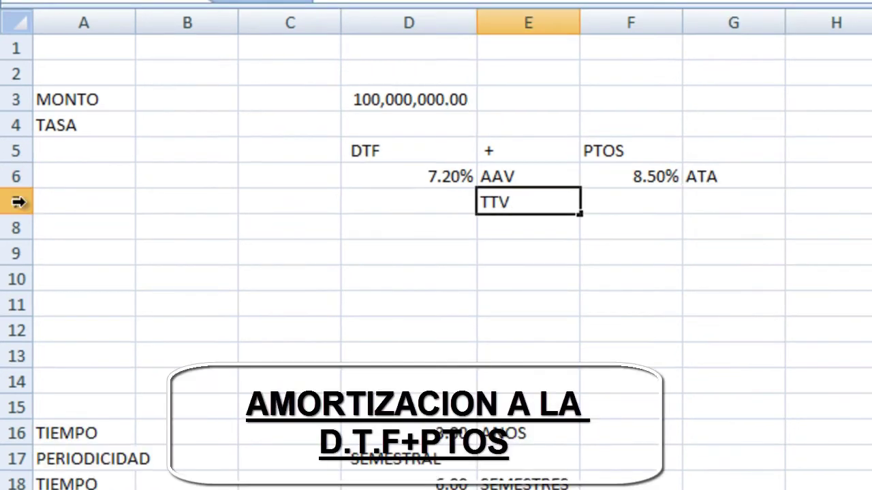
pyautogui.press('Left')
pyautogui.write('+(1+')
pyautogui.press('Up')
pyautogui.write(')^(')
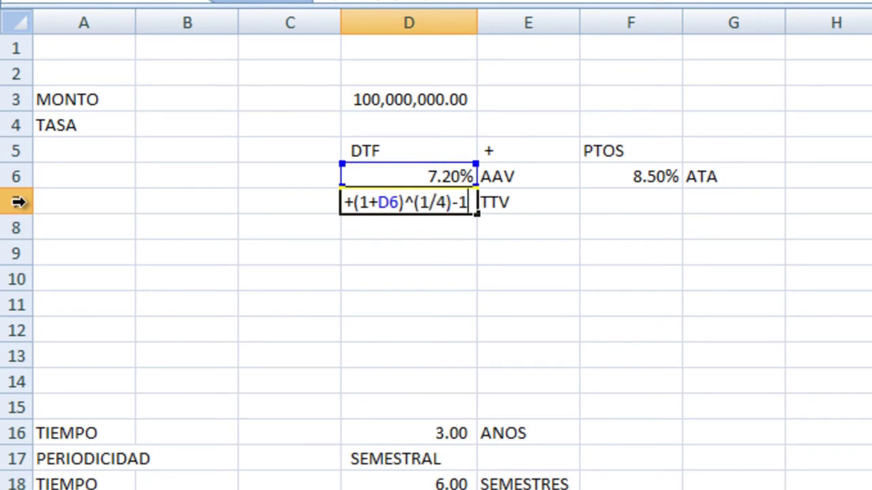
pyautogui.write('1')
pyautogui.press('Return')
pyautogui.press('Right')
pyautogui.write('TT')
pyautogui.press('Left')
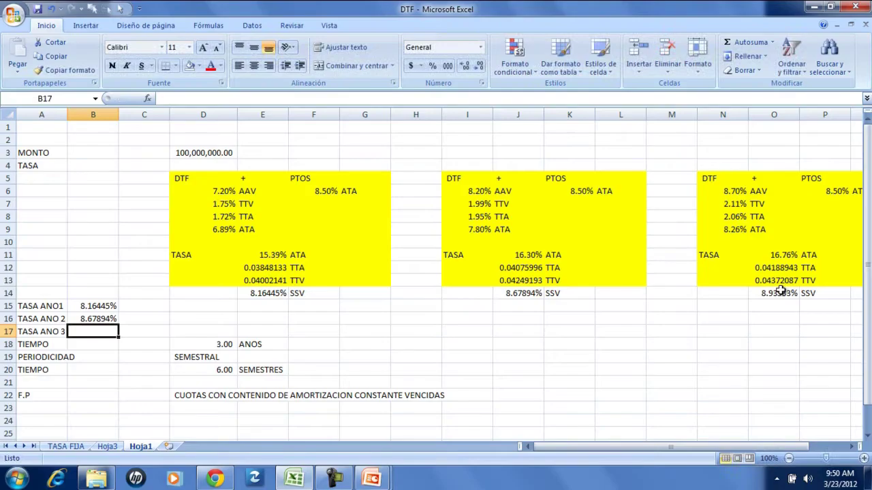
# Step: Insert a blank row above TIEMPO
pyautogui.press('Up')
pyautogui.press('Up')
pyautogui.scroll(-2, 735, 304)
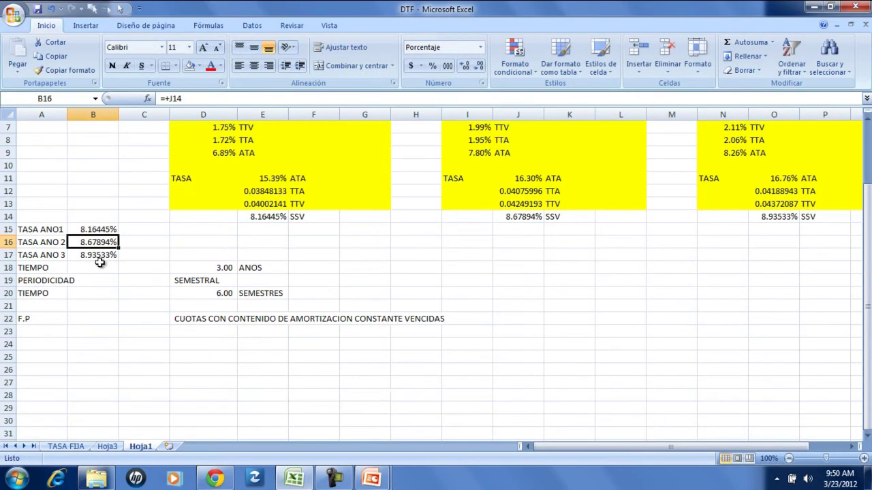
pyautogui.click(6, 267)
pyautogui.hotkey('ctrl', '+')
pyautogui.click(129, 217)
pyautogui.scroll(2, 129, 216)
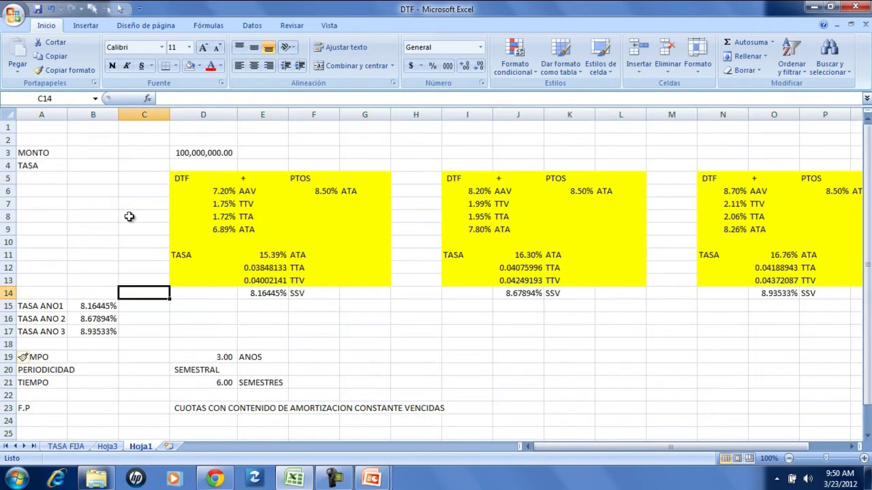
# Step: Hide rows 5 to 14 containing the DTF working calculations
pyautogui.moveTo(6, 177); pyautogui.dragTo(8, 292)
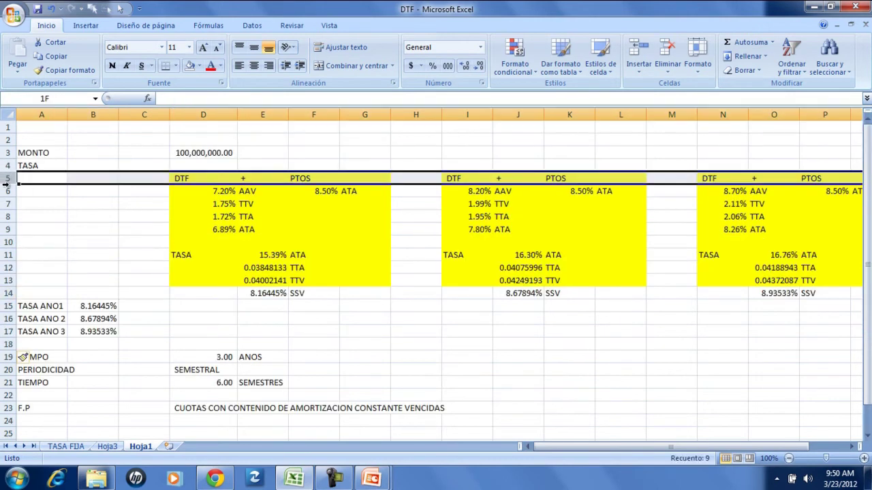
pyautogui.rightClick(8, 260)
pyautogui.click(72, 390)
pyautogui.click(109, 178)
pyautogui.click(113, 191)
# Step: Label the yearly rates with ES in C15 and C16
pyautogui.click(140, 178)
pyautogui.write('ES')
pyautogui.hotkey('ctrl', 'Return')
pyautogui.hotkey('ctrl', 'c')
pyautogui.press('Down')
pyautogui.hotkey('ctrl', 'v')
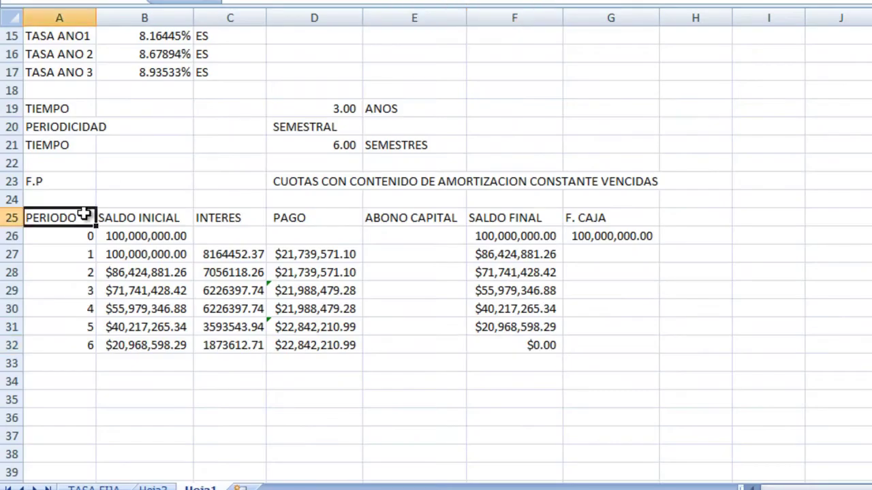
pyautogui.moveTo(68, 218)
pyautogui.mouseDown()
pyautogui.moveTo(589, 327)
pyautogui.moveTo(589, 346)
pyautogui.mouseUp()
# Step: Apply all borders to the amortization table and bold its header row
pyautogui.click(272, 89)
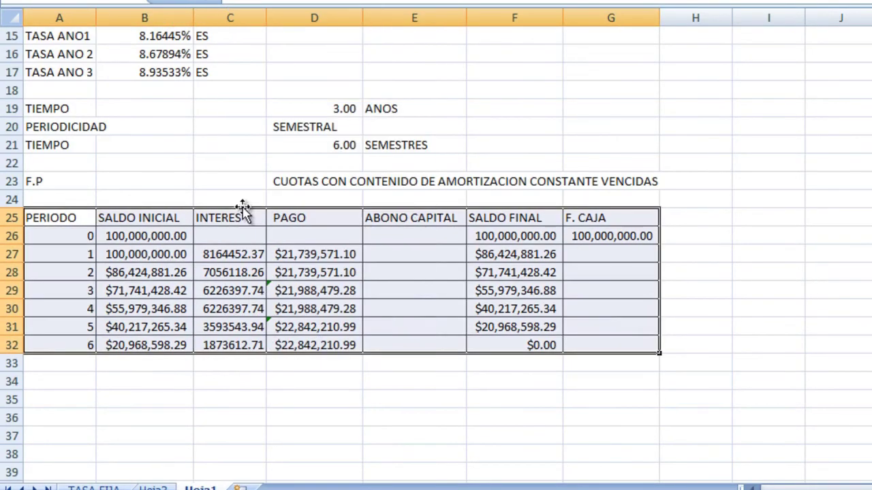
pyautogui.click(62, 224)
pyautogui.hotkey('shift', 'Right')
pyautogui.hotkey('shift', 'Right')
pyautogui.hotkey('ctrl', 'n')
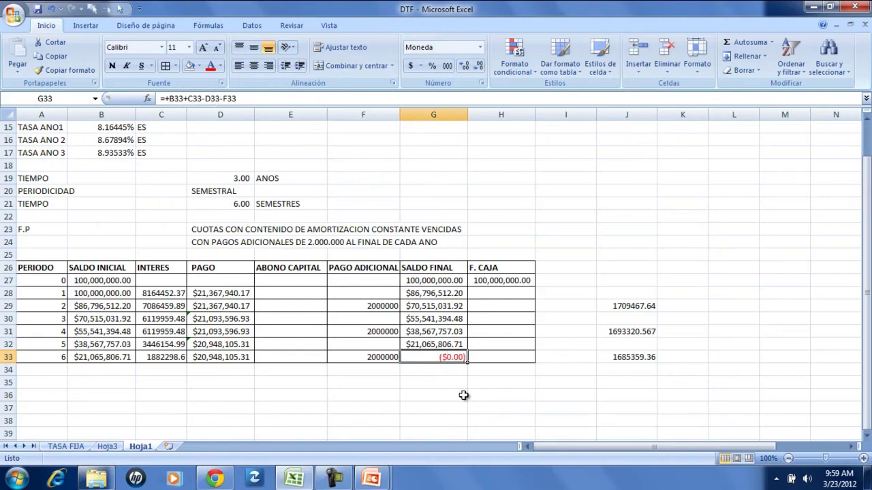
# Step: Type the label TIR (SEMESTRAL) in F35 and start a formula with + in G35
pyautogui.click(463, 395)
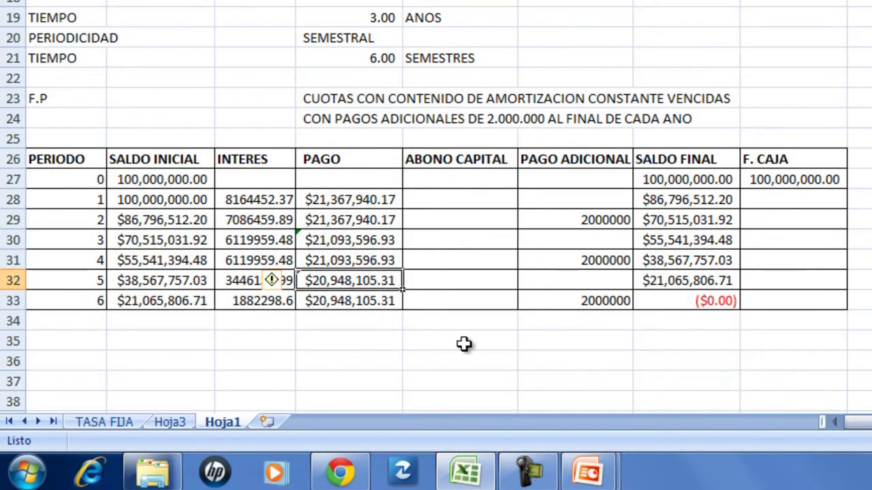
pyautogui.click(396, 377)
pyautogui.write('TIR (')
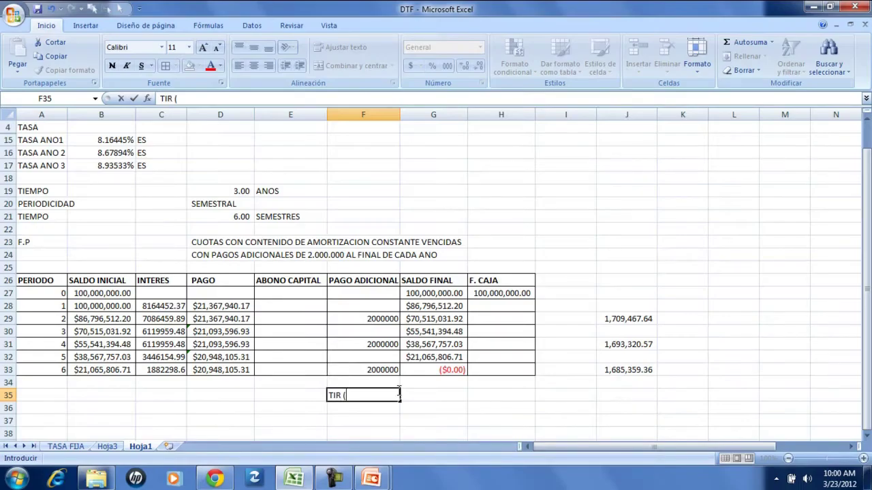
pyautogui.write(')')
pyautogui.press('Tab')
pyautogui.write('+')
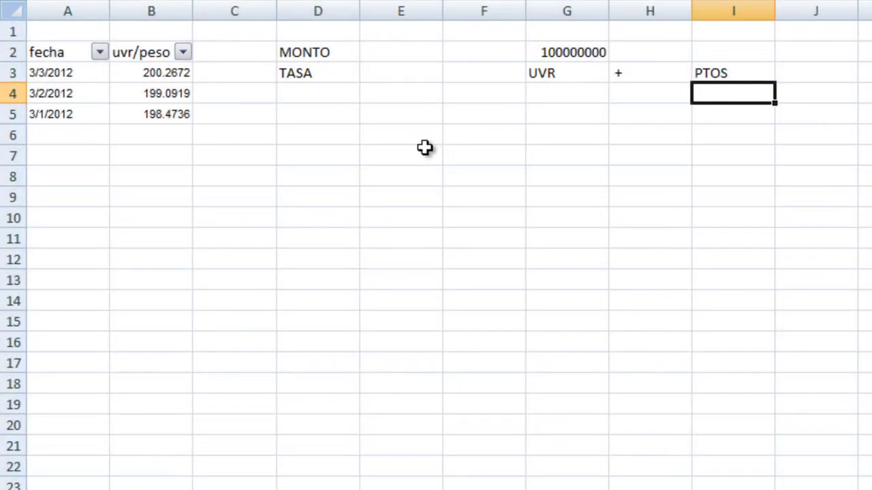
# Step: Enter 12% in I4 with the ASA label in J4, and label D9 TIEMPO
pyautogui.write('12')
pyautogui.press('Tab')
pyautogui.write('ASA')
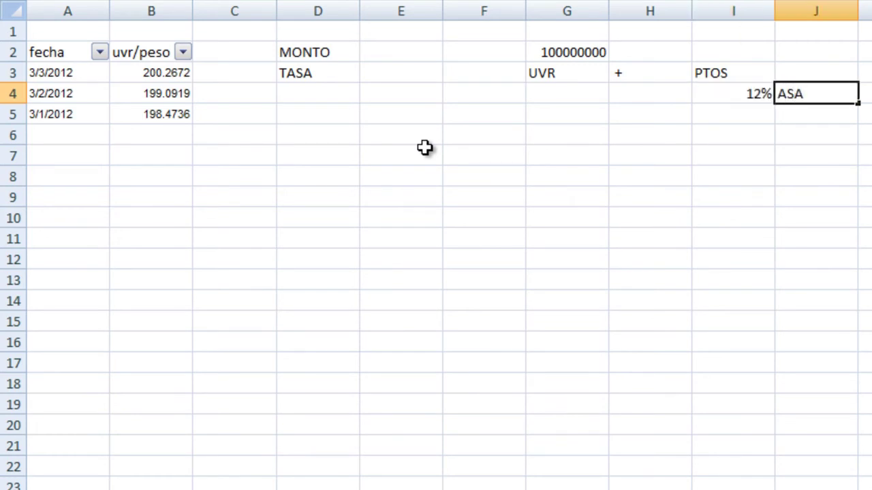
pyautogui.press('Return')
pyautogui.press('Left')
pyautogui.press('Left')
pyautogui.press('Left')
pyautogui.press('Down')
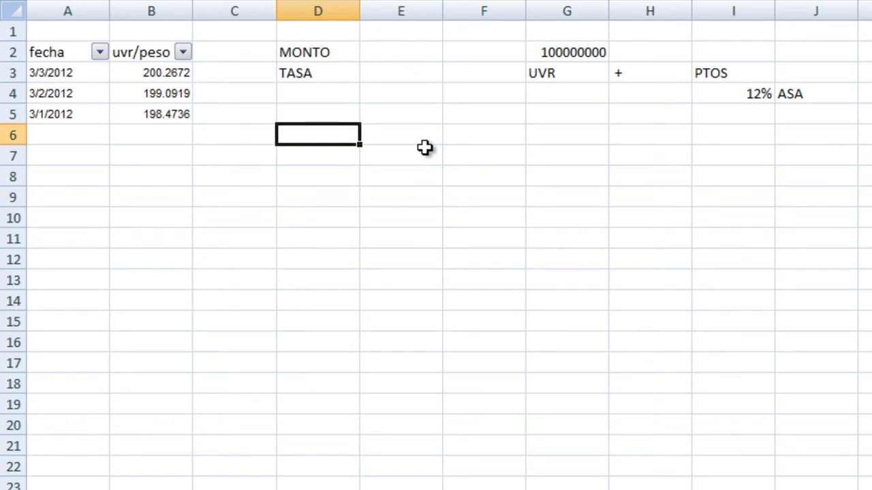
pyautogui.press('Down')
pyautogui.press('Down')
pyautogui.press('Down')
pyautogui.write('TI')
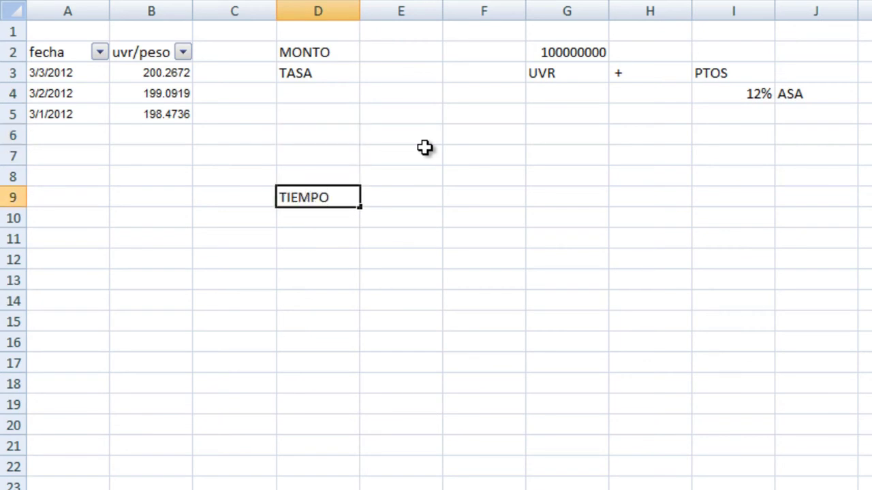
pyautogui.press('Tab')
pyautogui.press('Tab')
pyautogui.press('Tab')
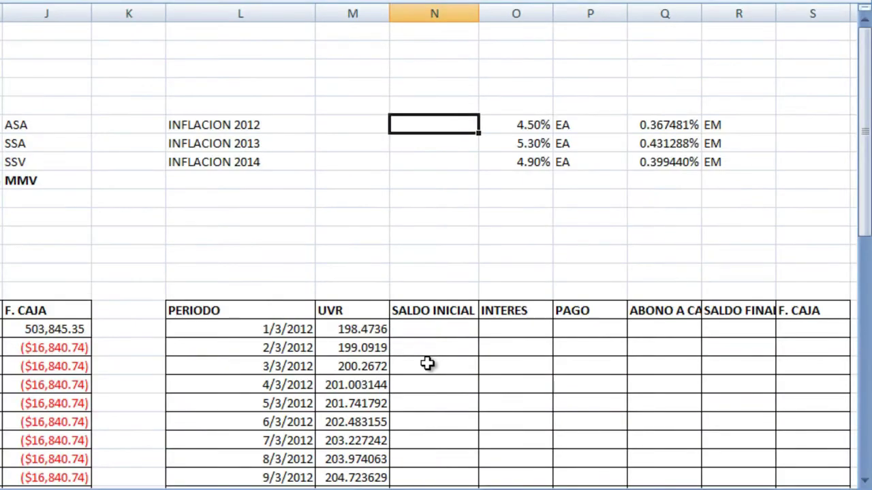
pyautogui.press('Down')
pyautogui.press('Down')
pyautogui.press('Down')
pyautogui.press('Down')
pyautogui.press('Down')
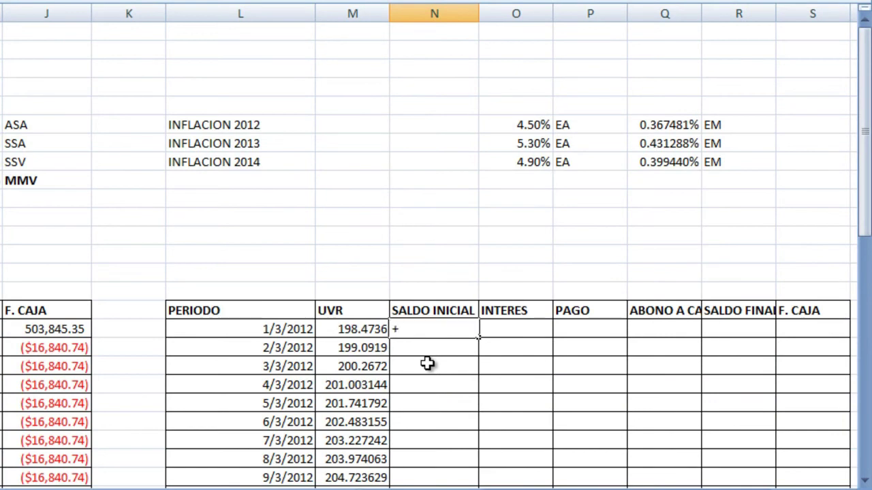
# Step: Enter the UVR-scaled opening balance formula =+$M17*E17 in N17
pyautogui.press('Left')
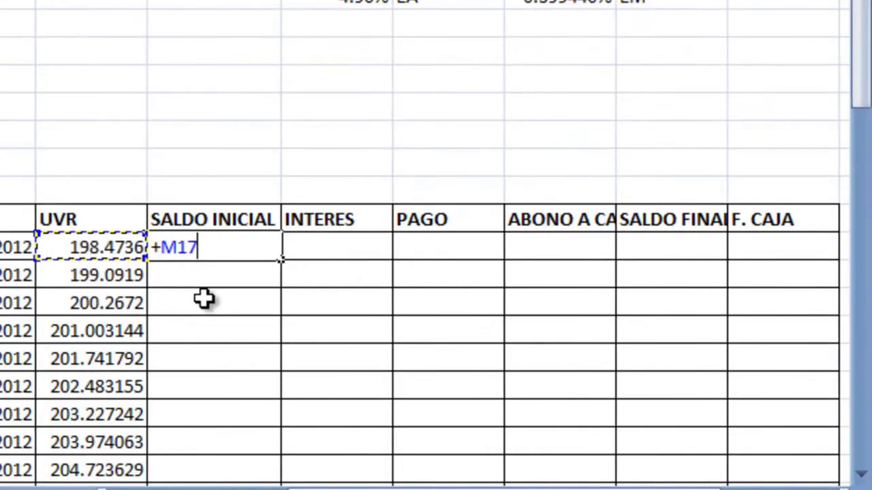
pyautogui.press('F4')
pyautogui.press('F4')
pyautogui.press('F4')
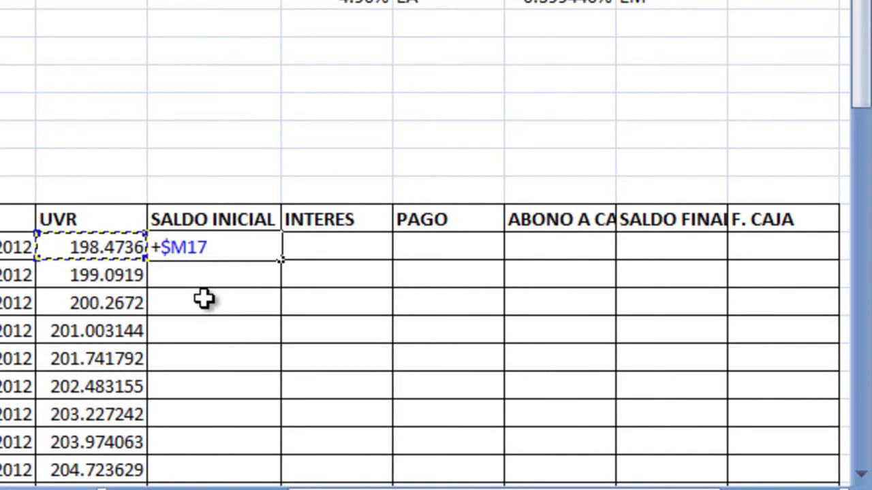
pyautogui.write('*')
pyautogui.moveTo(517, 467); pyautogui.dragTo(613, 438)
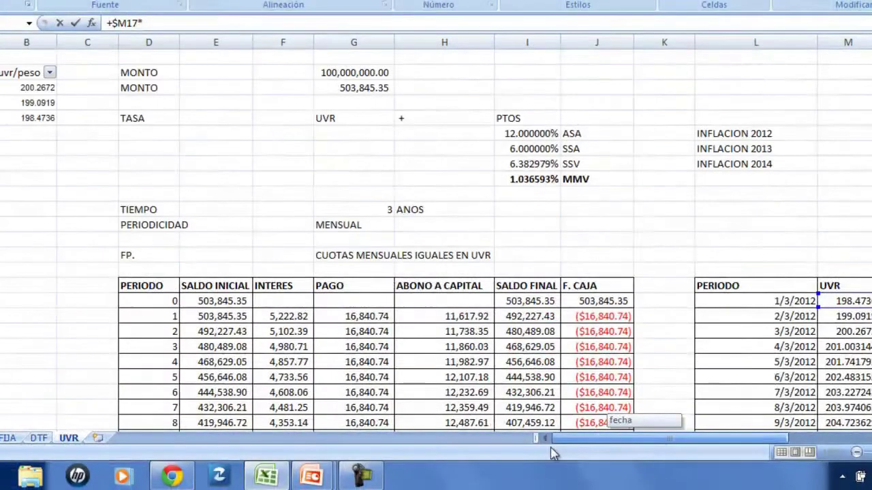
pyautogui.click(224, 301)
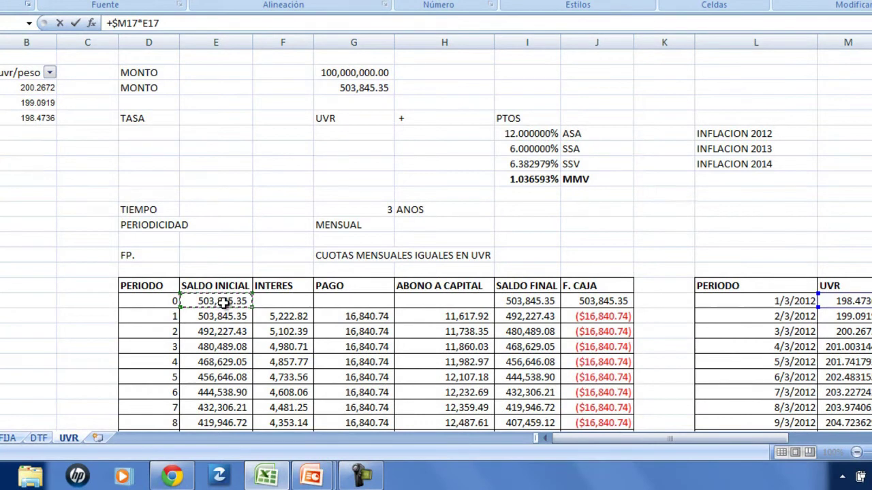
pyautogui.press('Return')
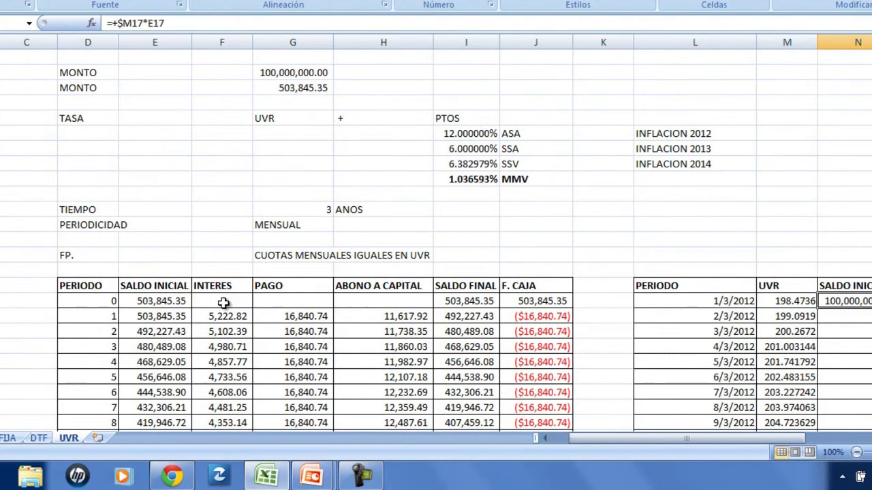
# Step: Copy the N17:S17 formulas down every month to 1/3/2015 and confirm the final balance is (0.00)
pyautogui.hscroll(3, 470, 354)
pyautogui.moveTo(406, 220); pyautogui.dragTo(839, 226)
pyautogui.doubleClick(860, 219)
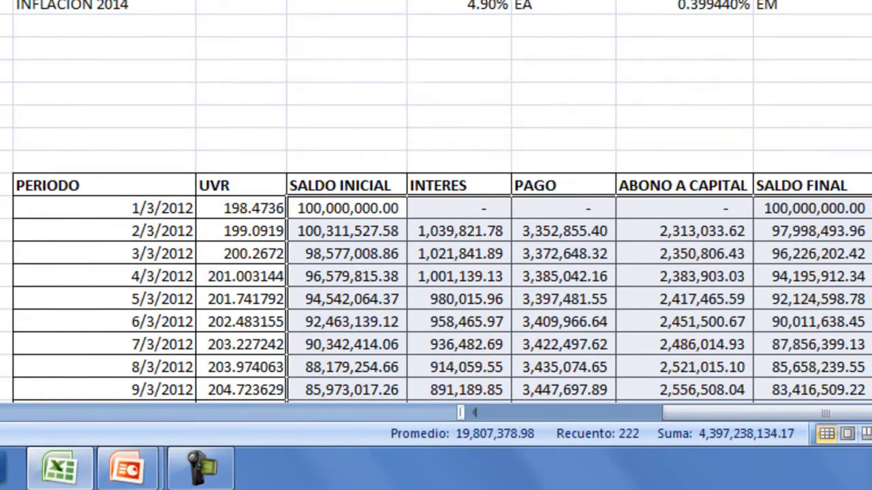
pyautogui.scroll(-9, 843, 49)
pyautogui.scroll(-6, 843, 49)
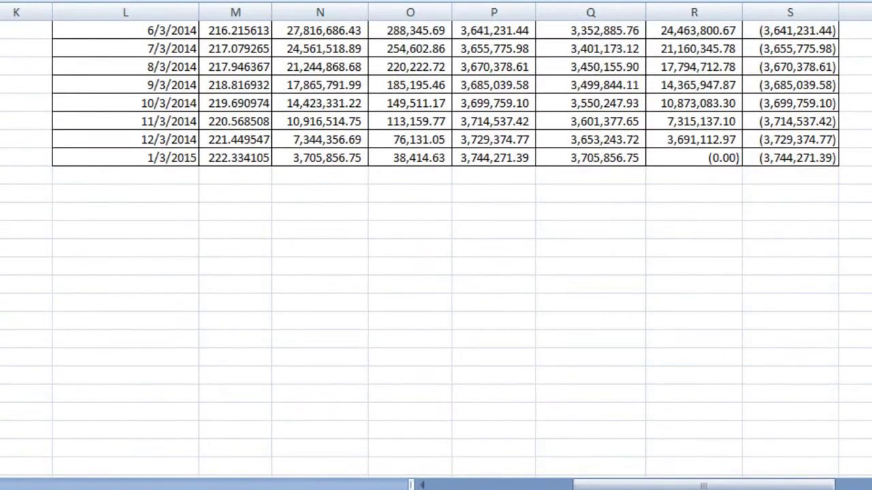
pyautogui.moveTo(617, 485); pyautogui.dragTo(477, 485)
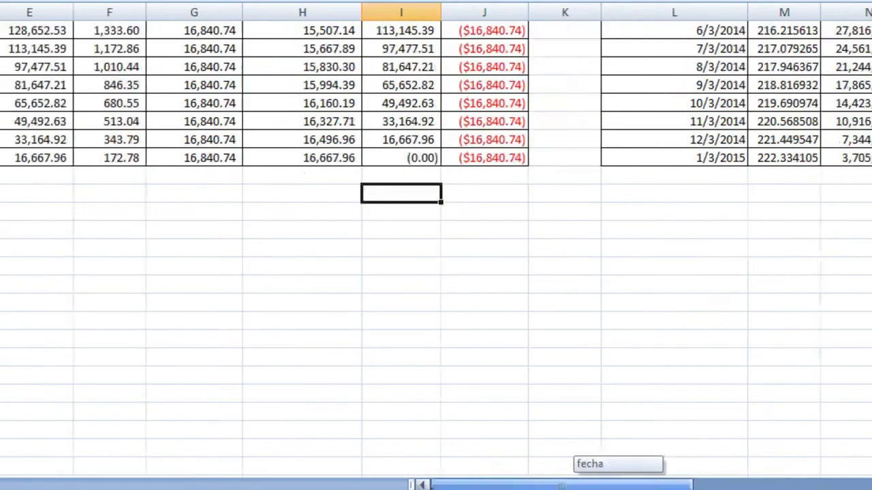
pyautogui.scroll(10, 420, 470)
pyautogui.scroll(-5, 210, 261)
pyautogui.scroll(7, 210, 266)
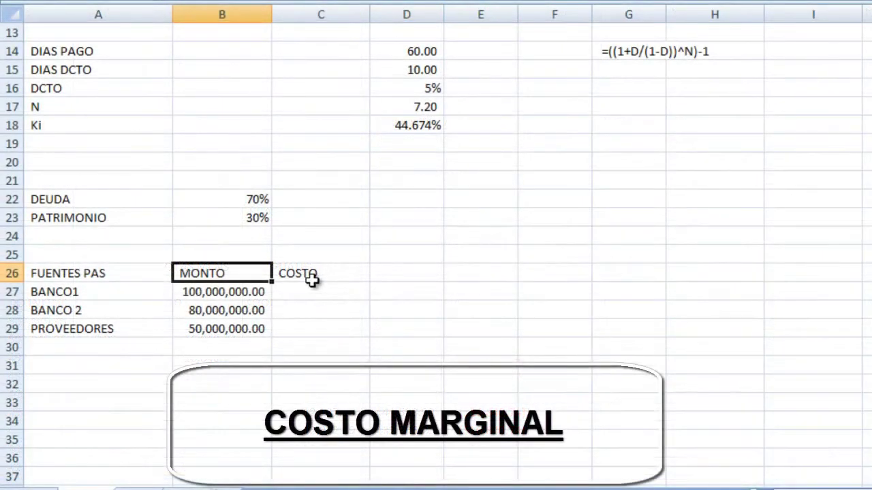
# Step: Reference BANCO1's cost in C27 and copy it down through PROVEEDORES
pyautogui.click(312, 286)
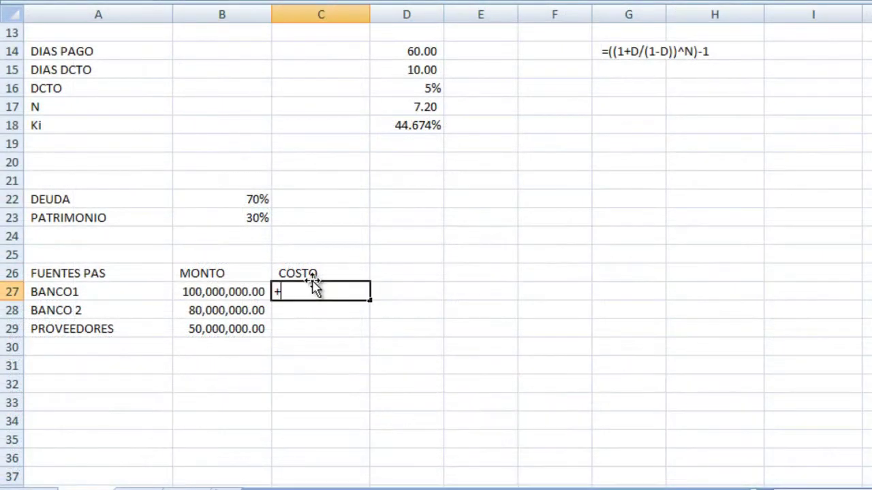
pyautogui.scroll(4, 515, 166)
pyautogui.press('Return')
pyautogui.click(358, 236)
pyautogui.moveTo(370, 244); pyautogui.dragTo(369, 276)
# Step: Add a FUENTES PAT heading listing the retained earnings and CAPITAL SOCIAL sources
pyautogui.click(424, 217)
pyautogui.press('Right')
pyautogui.write('FUE')
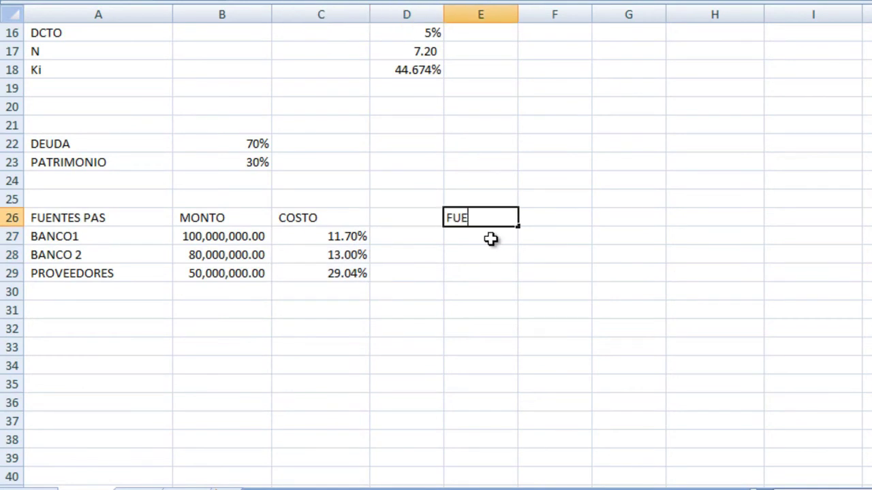
pyautogui.write('NTES PAT')
pyautogui.press('Return')
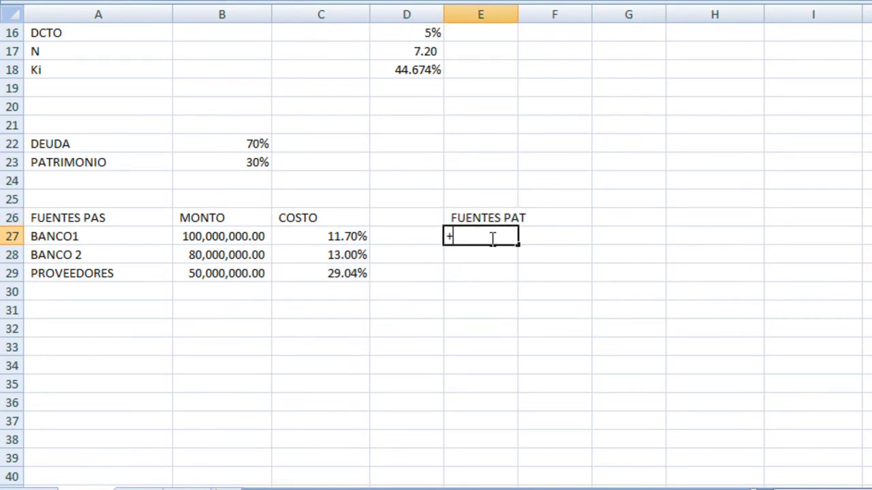
pyautogui.write('=')
pyautogui.scroll(5, 491, 238)
pyautogui.click(52, 129)
pyautogui.press('Return')
pyautogui.write('CAPI')
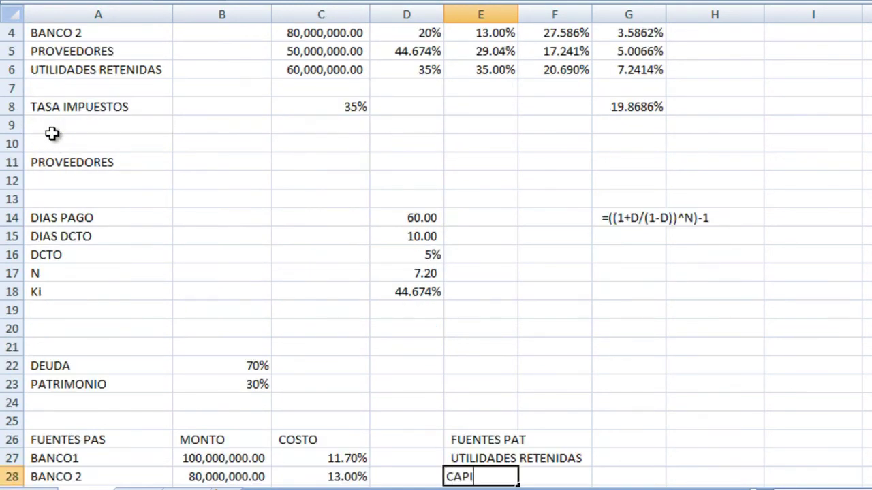
pyautogui.press('Return')
pyautogui.press('Return')
pyautogui.press('Return')
# Step: Add a MONTO column: retained earnings 60,000,000.00 and NECESARIO for share capital
pyautogui.press('Up')
pyautogui.press('Up')
pyautogui.press('Up')
pyautogui.press('Right')
pyautogui.press('Right')
pyautogui.press('Up')
pyautogui.press('Up')
pyautogui.press('Up')
pyautogui.write('MONTO')
pyautogui.press('Return')
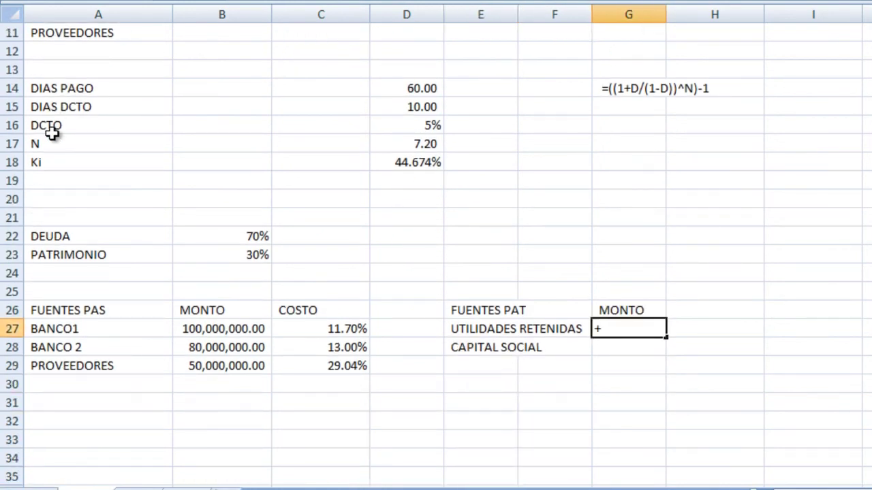
pyautogui.scroll(4, 337, 123)
pyautogui.click(337, 122)
pyautogui.press('Return')
pyautogui.scroll(-1, 337, 123)
pyautogui.scroll(-1, 337, 123)
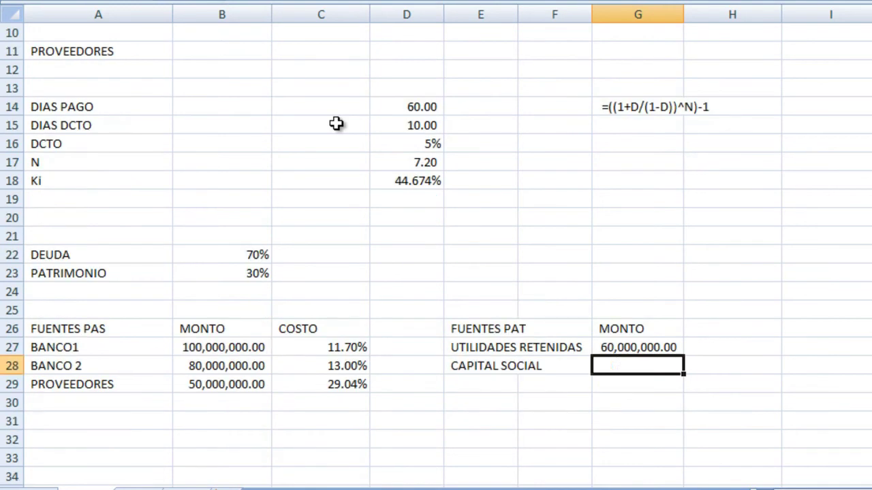
pyautogui.write('NECESARIO')
pyautogui.press('Return')
# Step: Add a COSTO column giving both equity sources 35.00%, the second via =H27
pyautogui.press('Up')
pyautogui.press('Up')
pyautogui.press('Right')
pyautogui.press('Right')
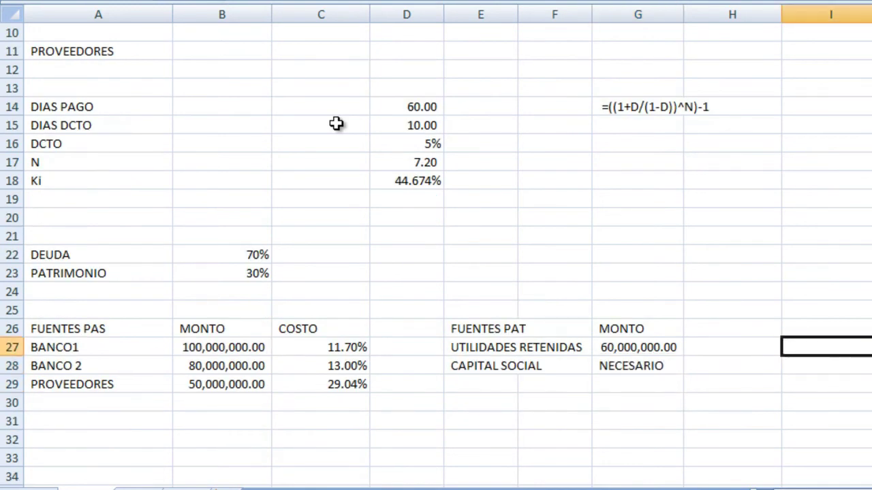
pyautogui.press('Up')
pyautogui.press('Left')
pyautogui.write('COSTO')
pyautogui.press('Return')
pyautogui.scroll(3, 336, 123)
pyautogui.click(504, 132)
pyautogui.press('Return')
pyautogui.scroll(-1, 503, 132)
pyautogui.write('=H27')
pyautogui.press('Return')
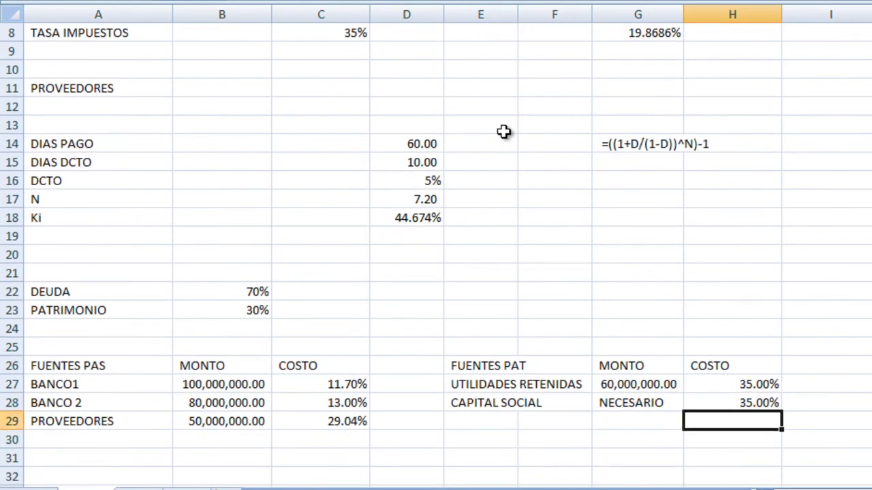
# Step: Label A32 as PR1 and move down to the liability row
pyautogui.press('Down')
pyautogui.press('Down')
pyautogui.press('Down')
pyautogui.scroll(-2, 109, 32)
pyautogui.click(99, 347)
pyautogui.press('Down')
pyautogui.press('Up')
pyautogui.write('PR1')
pyautogui.press('Return')
pyautogui.press('Down')
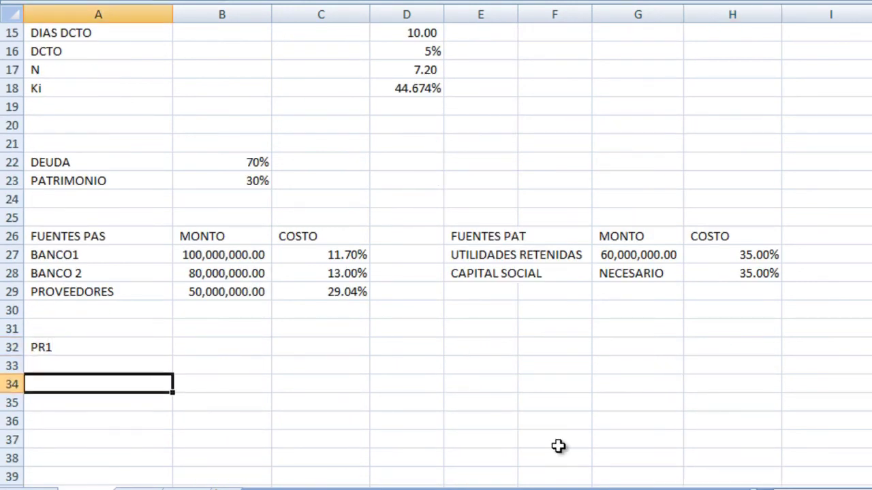
# Step: Enter PASIVO with its amount referencing BANCO1's amount
pyautogui.write('PASIVO')
pyautogui.press('Tab')
pyautogui.write('+')
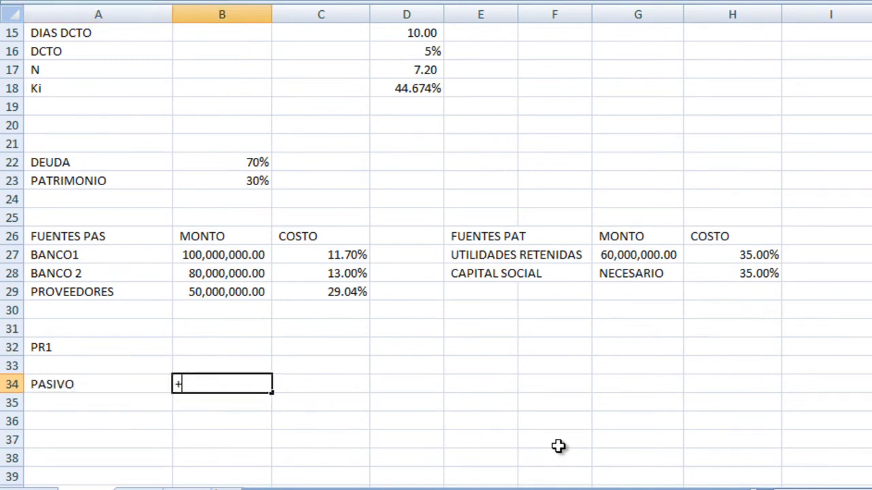
pyautogui.click(212, 254)
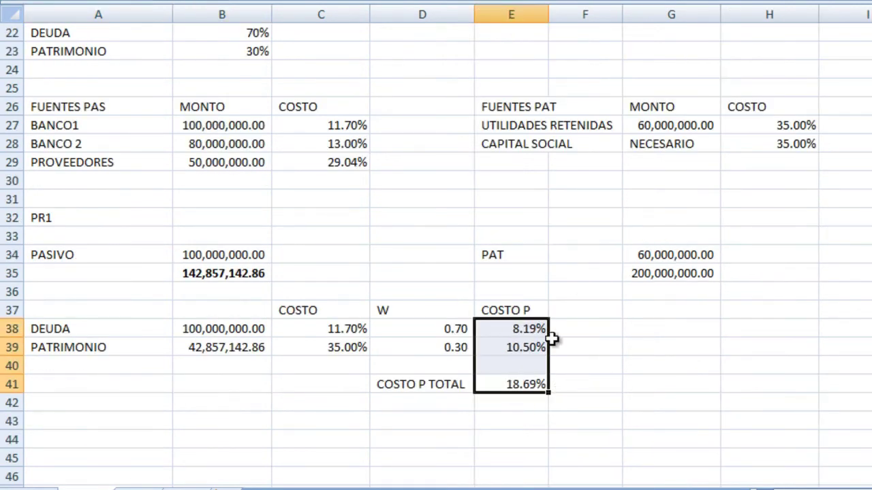
pyautogui.click(576, 409)
pyautogui.press('Left')
pyautogui.press('Left')
pyautogui.press('Left')
pyautogui.press('Left')
pyautogui.press('Down')
pyautogui.press('Down')
pyautogui.press('Down')
pyautogui.press('Up')
pyautogui.press('Up')
pyautogui.press('Up')
# Step: Add a MONTO total row summing debt and equity to 142,857,142.86
pyautogui.write('MONTO')
pyautogui.press('Tab')
pyautogui.write('+SUMA(')
pyautogui.press('Up')
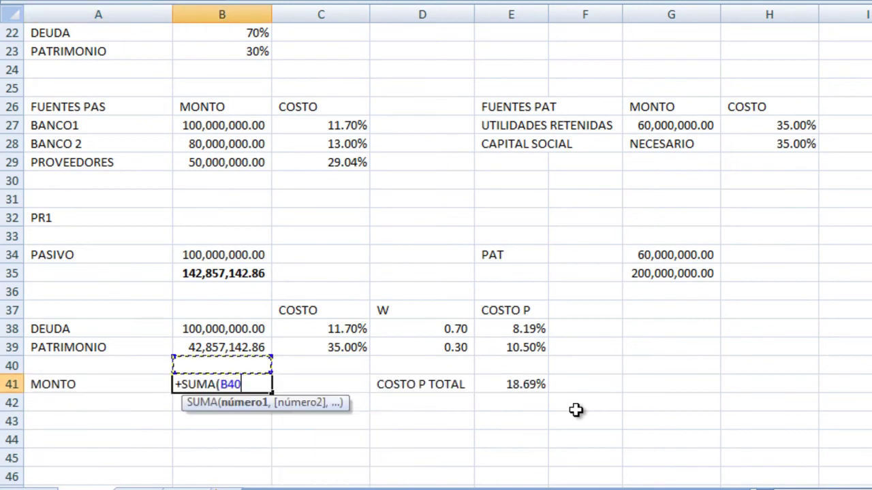
pyautogui.press('Up')
pyautogui.hotkey('shift', 'Up')
pyautogui.press('Return')
# Step: Make the MONTO total row bold
pyautogui.press('Down')
pyautogui.press('Up')
pyautogui.press('Left')
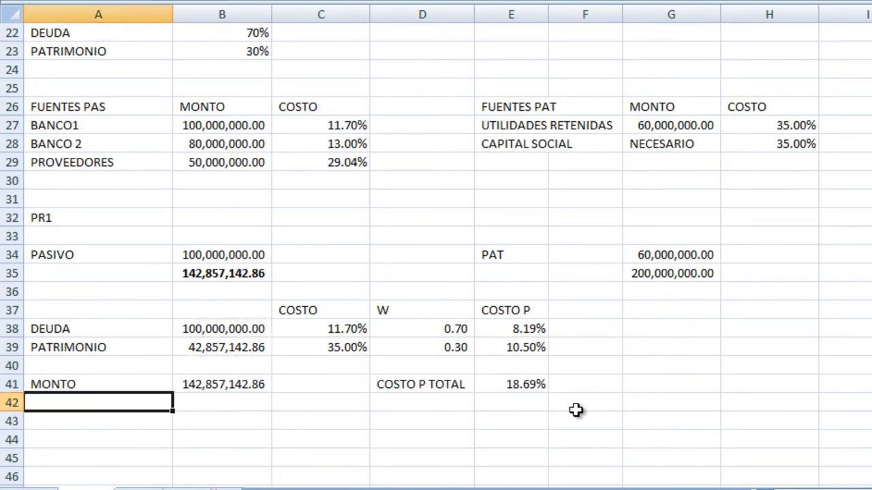
pyautogui.press('Up')
pyautogui.hotkey('shift', 'Right')
pyautogui.hotkey('shift', 'Right')
pyautogui.hotkey('shift', 'Right')
pyautogui.hotkey('ctrl', 'n')
# Step: Start the PR2 block with a PR2 label
pyautogui.press('Down')
pyautogui.press('Down')
pyautogui.press('Down')
pyautogui.write('PR2')
pyautogui.press('Return')
pyautogui.scroll(-1, 575, 410)
pyautogui.press('Down')
# Step: Begin the DESDE/HASTA schedule: first range from 1.00 up to PR1's 142,857,142.86 total
pyautogui.write('P')
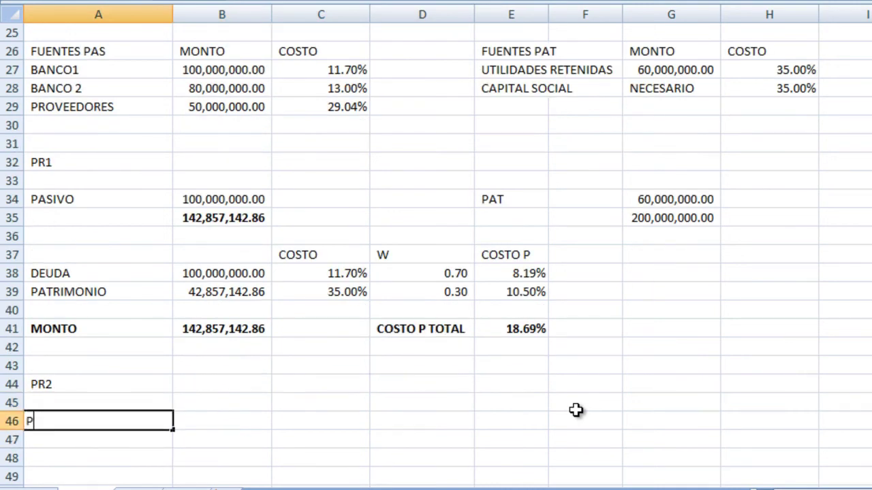
pyautogui.write('1')
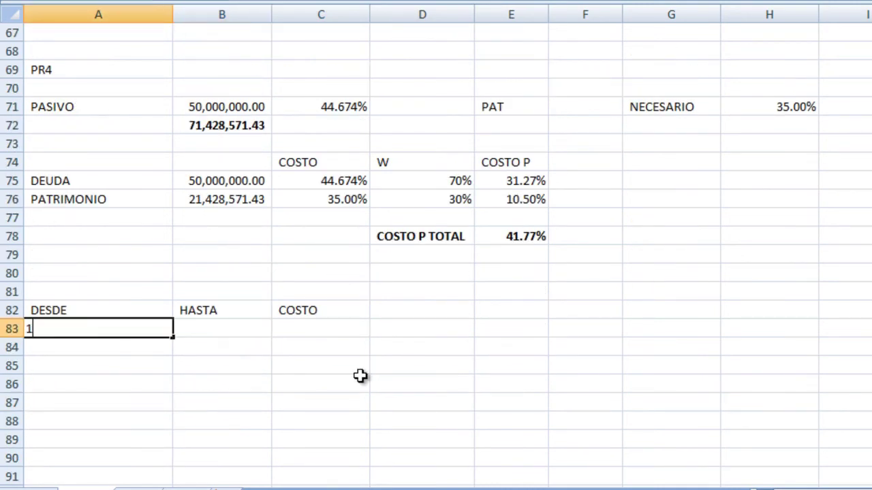
pyautogui.press('Tab')
pyautogui.write('+')
pyautogui.press('Left')
pyautogui.scroll(6, 359, 376)
pyautogui.scroll(10, 360, 376)
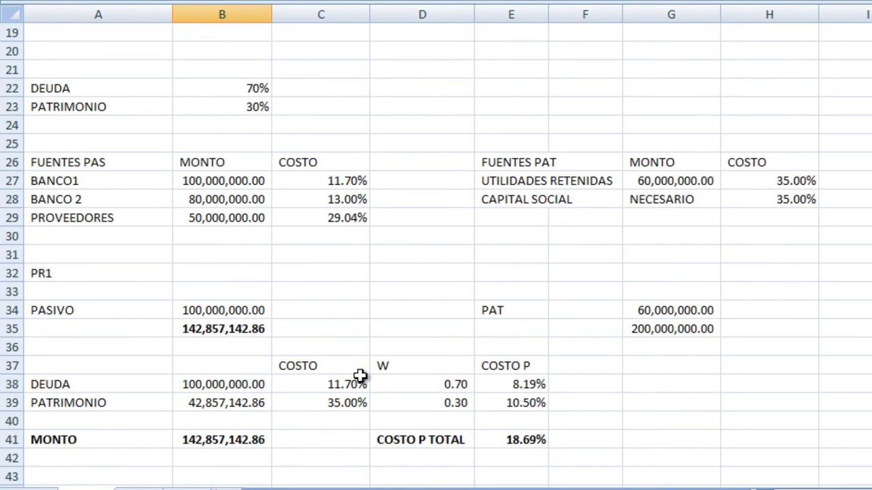
pyautogui.click(250, 332)
pyautogui.press('Tab')
pyautogui.press('Left')
pyautogui.write('+')
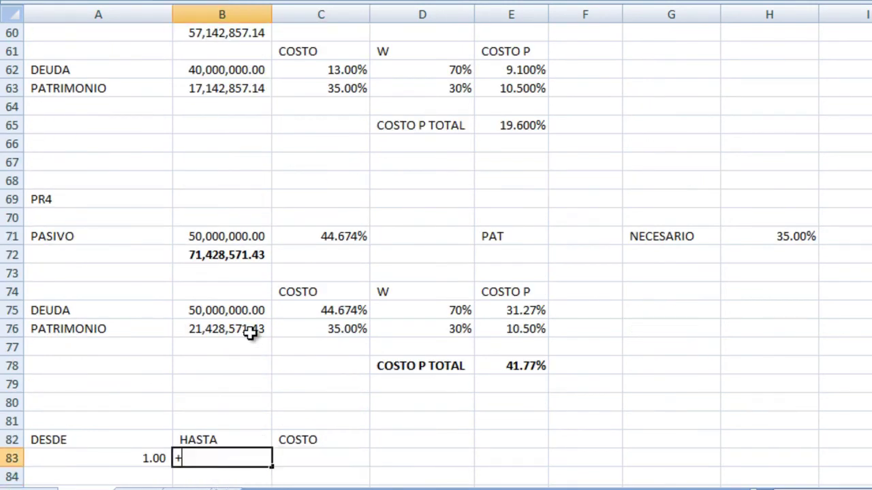
pyautogui.scroll(11, 249, 335)
pyautogui.scroll(2, 232, 306)
pyautogui.click(230, 299)
pyautogui.press('Return')
# Step: Set the first range's cost to PR1's 18.69% weighted cost
pyautogui.press('Up')
pyautogui.write('+')
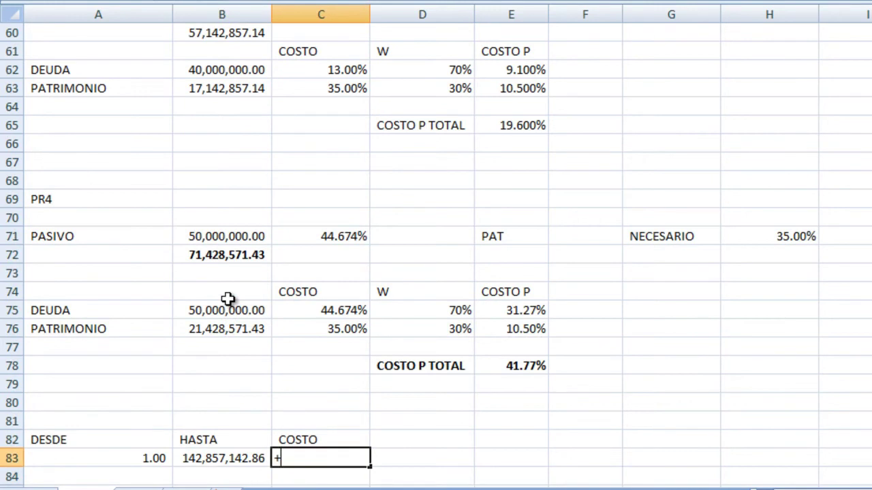
pyautogui.scroll(6, 227, 300)
pyautogui.scroll(2, 228, 299)
pyautogui.click(528, 125)
pyautogui.press('Return')
# Step: Start the second range at the first range's upper bound
pyautogui.press('Left')
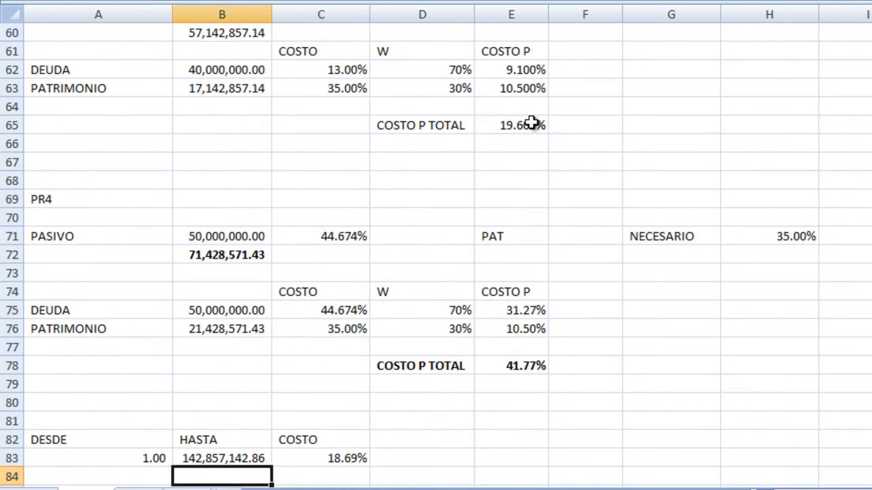
pyautogui.press('Left')
pyautogui.write('+')
pyautogui.press('Up')
pyautogui.press('Right')
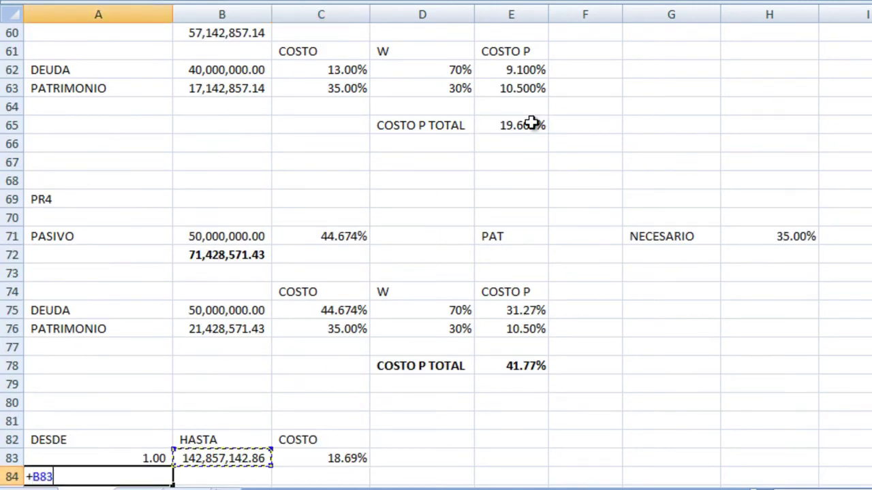
pyautogui.press('Return')
# Step: Set the second range's upper bound to 200,000,000.00 using PR2's total amount
pyautogui.press('Up')
pyautogui.press('Right')
pyautogui.write('+')
pyautogui.press('Left')
pyautogui.write('+')
pyautogui.scroll(5, 493, 120)
pyautogui.scroll(2, 213, 170)
pyautogui.scroll(1, 224, 169)
pyautogui.scroll(-1, 226, 171)
pyautogui.click(226, 274)
pyautogui.press('Return')
# Step: Give the second range a cost of 19.600%
pyautogui.scroll(-1, 126, 391)
pyautogui.click(125, 402)
pyautogui.click(216, 407)
pyautogui.click(358, 418)
pyautogui.click(350, 404)
pyautogui.write('+')
pyautogui.scroll(5, 350, 405)
pyautogui.scroll(2, 349, 405)
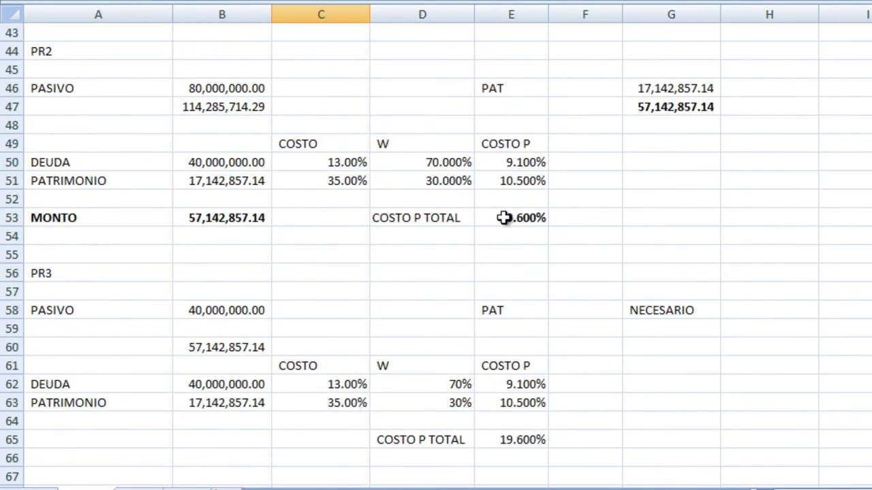
pyautogui.press('Return')
# Step: Start the third range at the second range's upper bound
pyautogui.press('Left')
pyautogui.press('Left')
pyautogui.write('+')
pyautogui.press('Up')
pyautogui.press('Right')
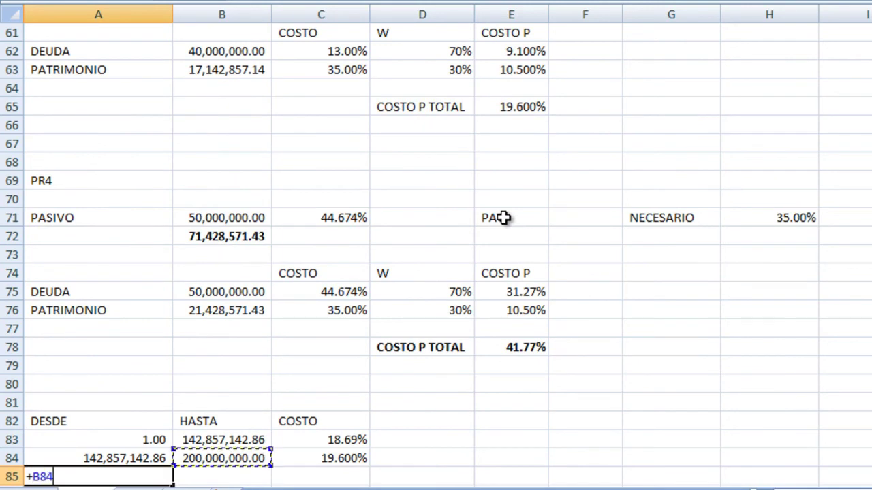
pyautogui.press('Return')
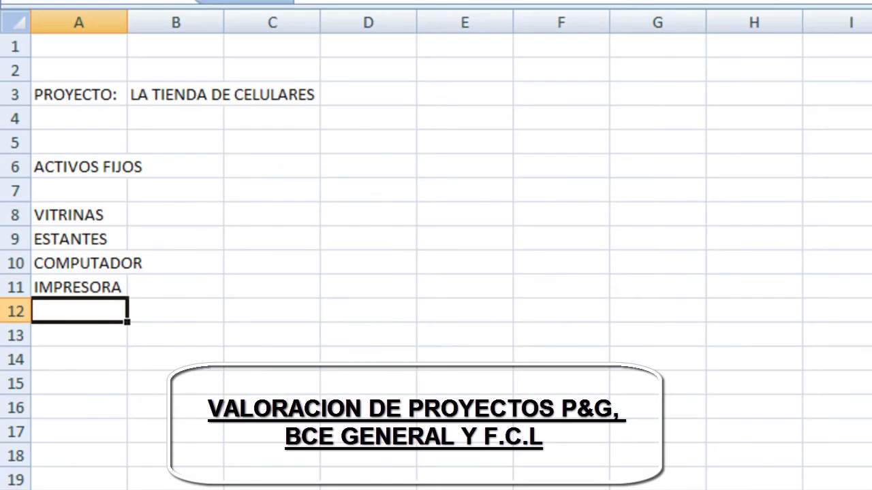
# Step: Enter SILLAS and AUTOMOVIL as the last ACTIVOS FIJOS items
pyautogui.write('SILLAS')
pyautogui.press('Return')
pyautogui.write('AUTI')
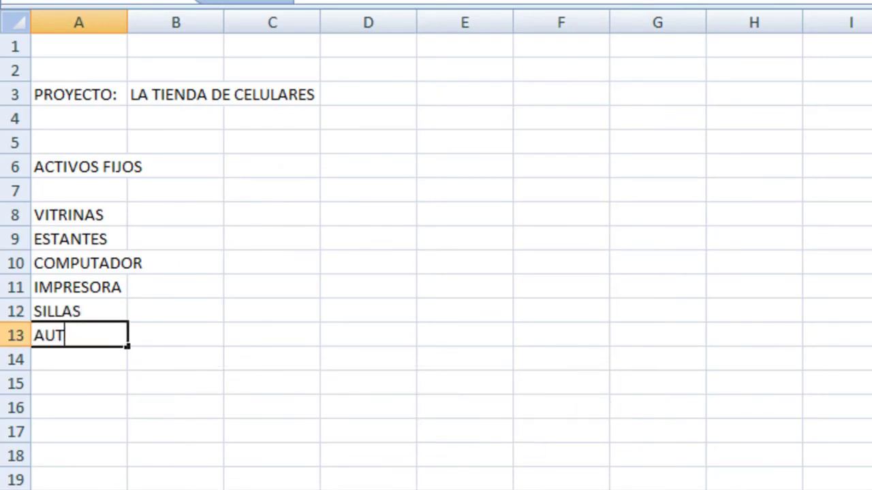
pyautogui.press('Right')
pyautogui.press('Right')
pyautogui.press('Up')
pyautogui.press('Up')
# Step: Add a bold UNIDADES heading with CANT placeholders copied down to the AUTOMOVIL row
pyautogui.press('Up')
pyautogui.press('Up')
pyautogui.press('Up')
pyautogui.write('UNI')
pyautogui.press('Return')
pyautogui.write('CANT')
pyautogui.press('Return')
pyautogui.press('Up')
pyautogui.moveTo(320, 226); pyautogui.dragTo(296, 338)
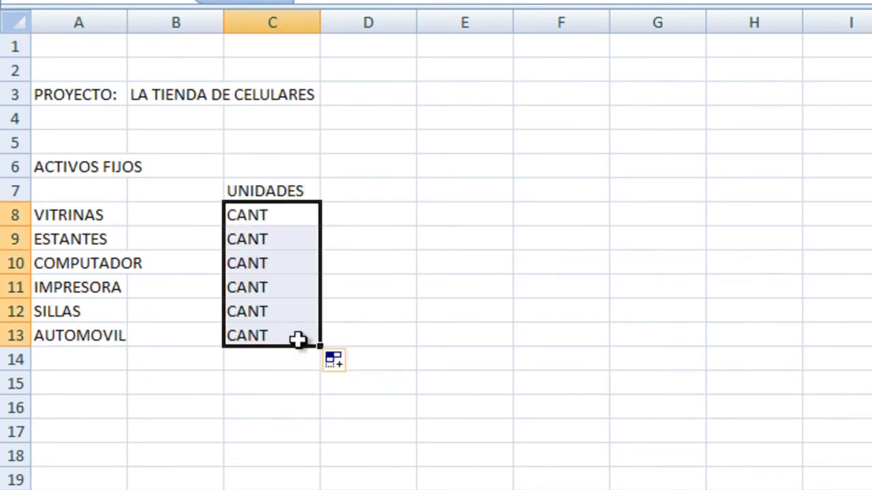
pyautogui.press('Up')
pyautogui.hotkey('ctrl', 'n')
pyautogui.press('Right')
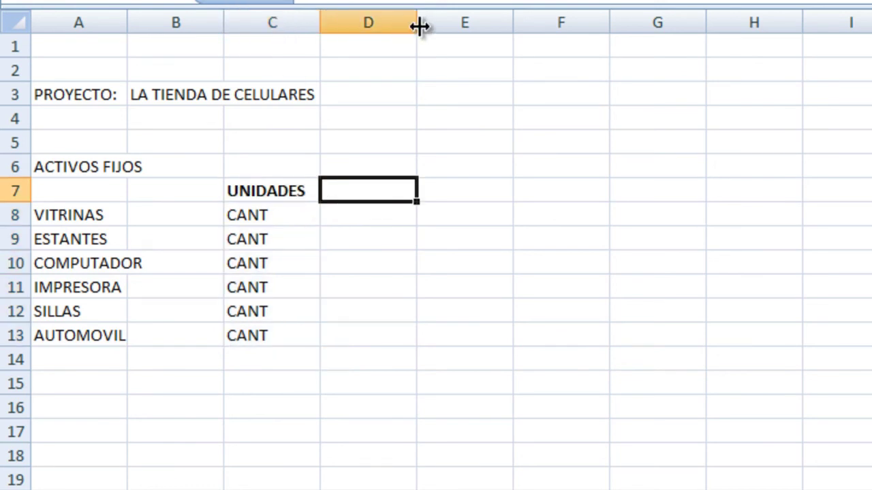
# Step: Enter a CANTIDAD column with quantities 4, 3, 1, 1, 5 and 1
pyautogui.write('CANTIDAD 4 ')
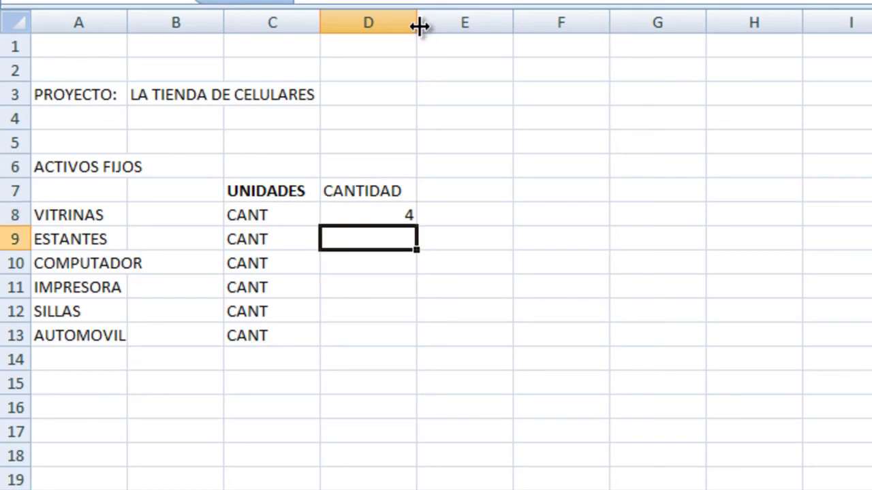
pyautogui.write('3')
pyautogui.press('Tab')
pyautogui.press('Return')
pyautogui.write('1')
pyautogui.press('Return')
pyautogui.write('1')
pyautogui.press('Return')
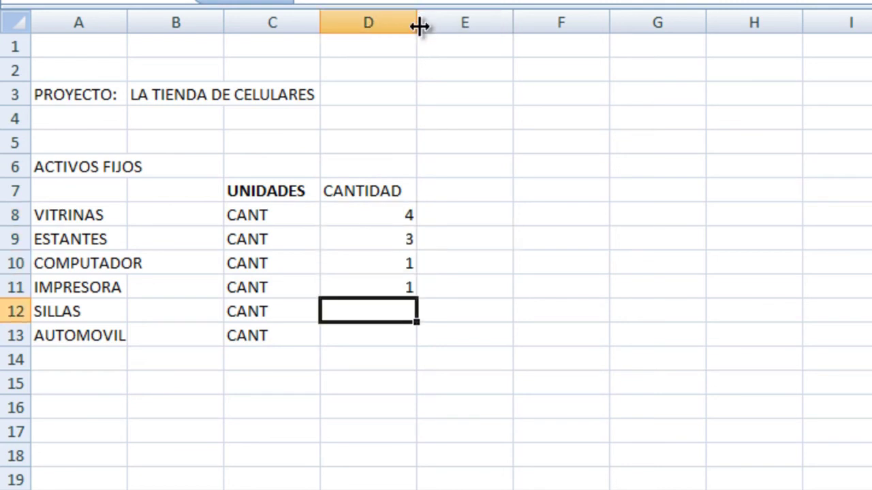
pyautogui.write('5')
pyautogui.press('Return')
pyautogui.write('1')
pyautogui.click(464, 215)
pyautogui.press('Up')
# Step: Add the COSTO UNIT column heading
pyautogui.write('COS')
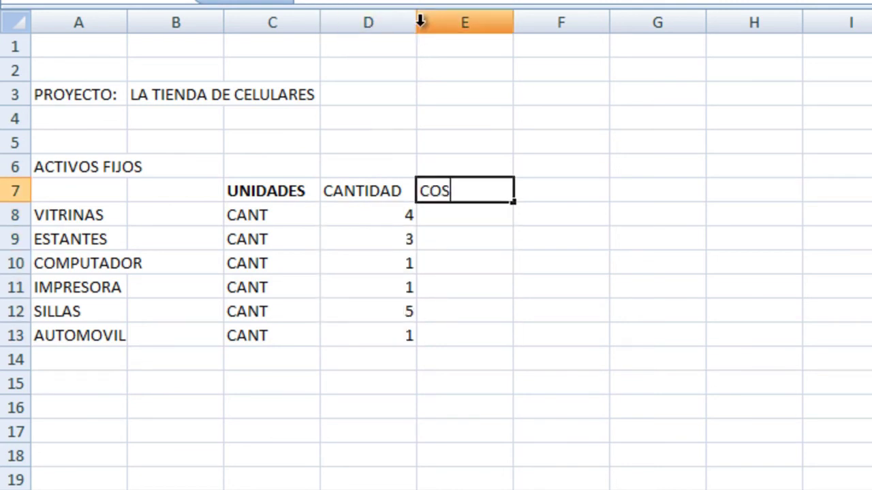
pyautogui.write('TO')
pyautogui.press('Return')
pyautogui.press('Up')
pyautogui.write('C')
pyautogui.write('NIT')
pyautogui.press('Return')
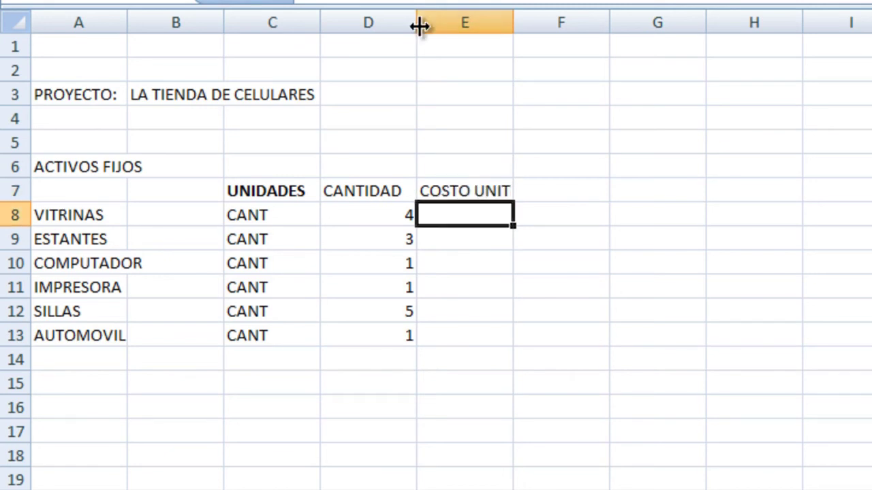
# Step: Enter unit costs 120000, 180000, 12000000, 250000, 45000 and 15500000
pyautogui.write('120000')
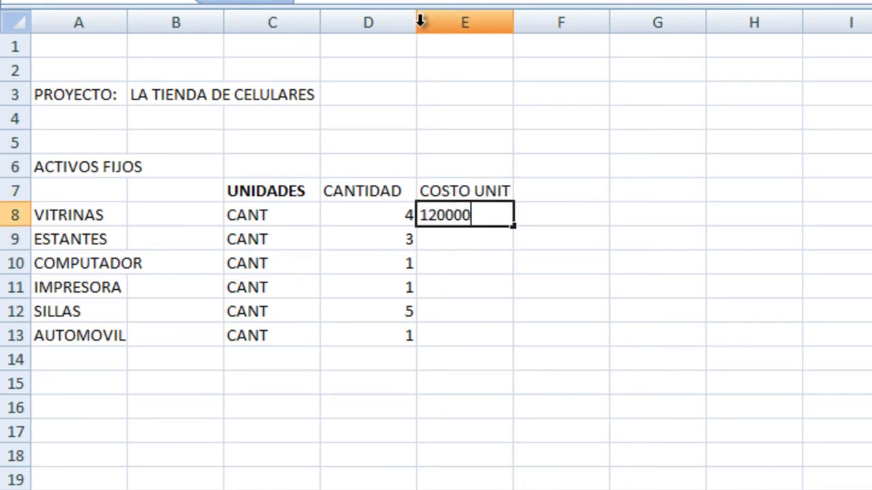
pyautogui.press('Return')
pyautogui.write('180000')
pyautogui.press('Return')
pyautogui.write('12')
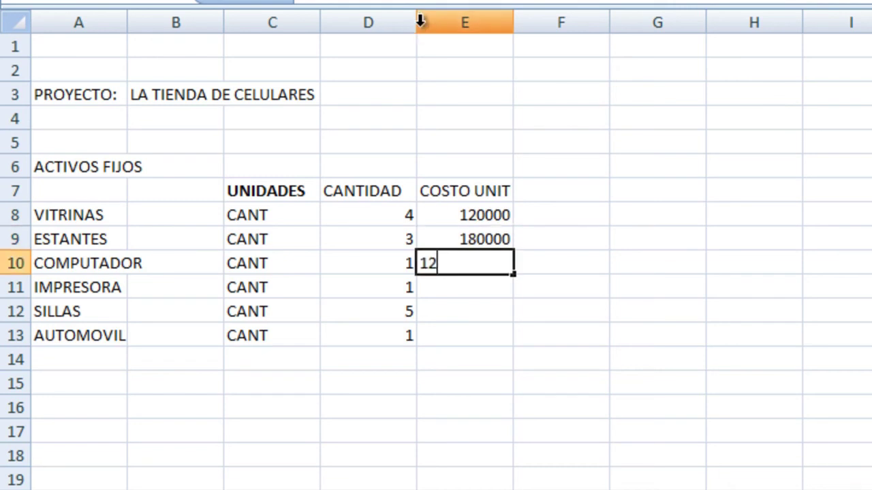
pyautogui.press('Return')
pyautogui.write('2500')
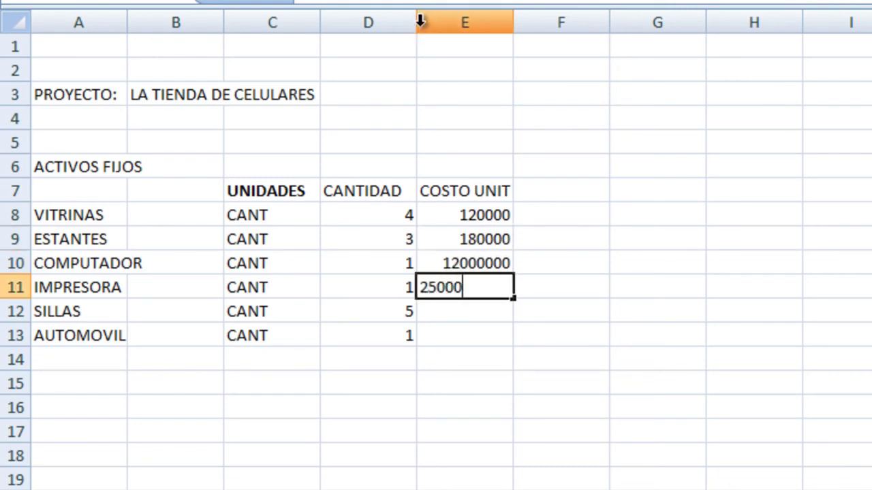
pyautogui.write('0')
pyautogui.press('Return')
pyautogui.write('45')
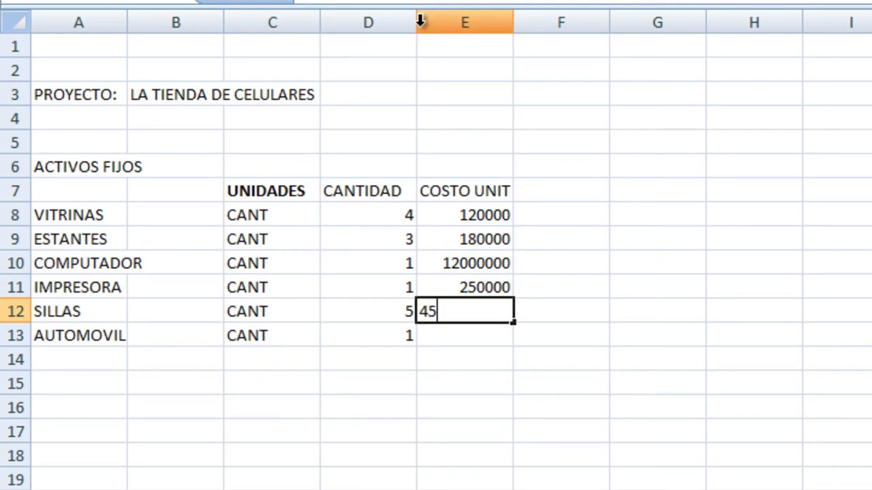
pyautogui.write('000')
pyautogui.press('Return')
pyautogui.write('15')
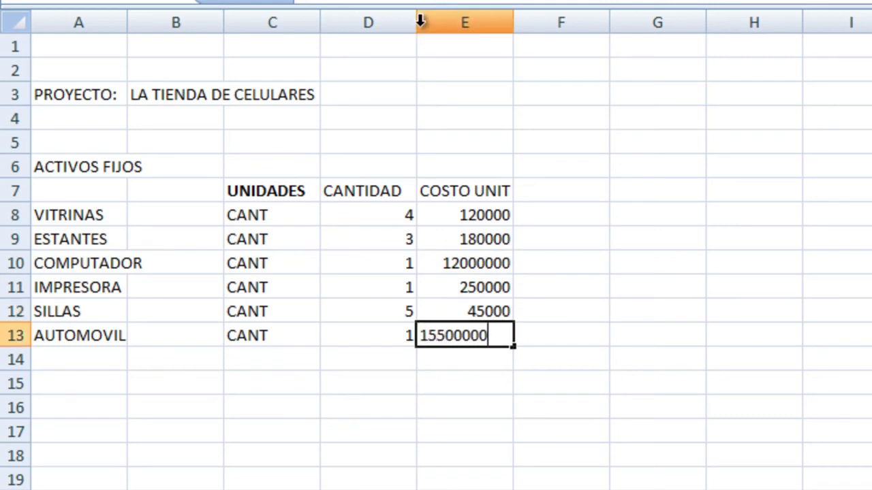
pyautogui.press('Tab')
# Step: Add a TOTAL column with =D8*E8 filled down to AUTOMOVIL
pyautogui.press('Up')
pyautogui.press('Up')
pyautogui.press('Up')
pyautogui.write('T')
pyautogui.press('Return')
pyautogui.write('+')
pyautogui.press('Left')
pyautogui.press('Left')
pyautogui.write('*')
pyautogui.press('Left')
pyautogui.hotkey('ctrl', 'Return')
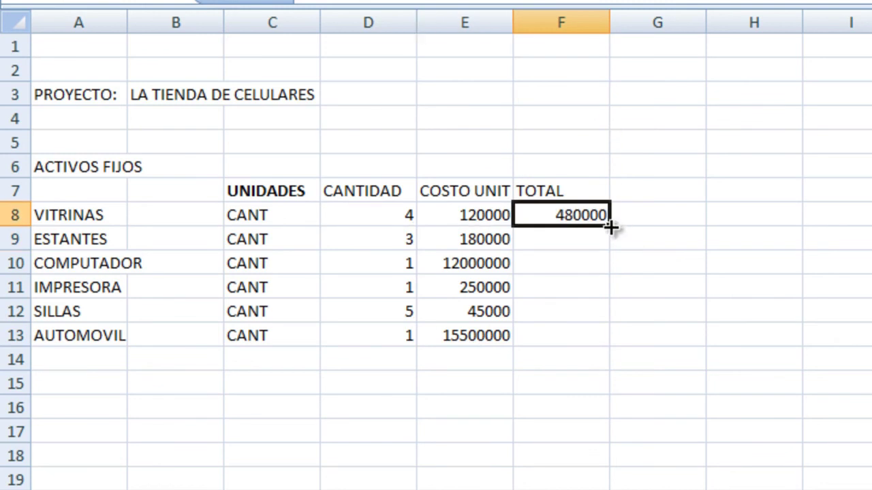
pyautogui.moveTo(610, 225); pyautogui.dragTo(603, 340)
# Step: Label D15 TOTAL ACTIVO FIJO and build =SUMA(F8:F13) beside it
pyautogui.click(448, 383)
pyautogui.click(403, 386)
pyautogui.write('TOTAL ')
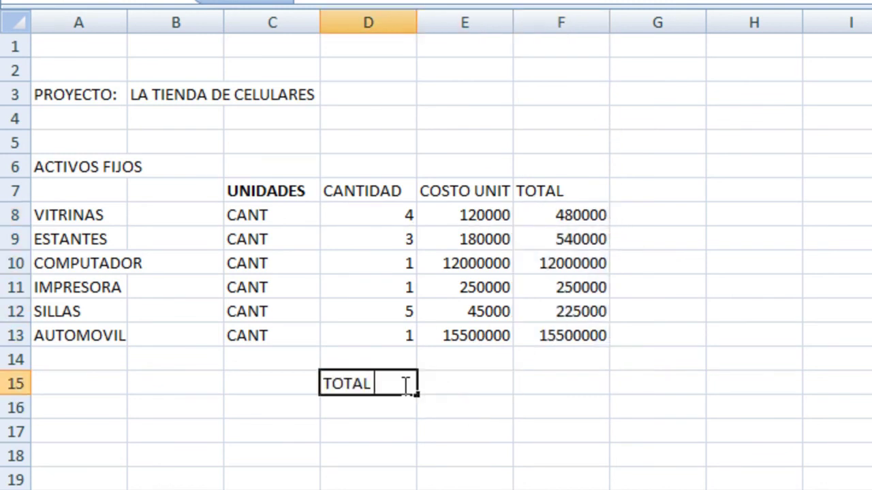
pyautogui.write('ACTIVO FIJO')
pyautogui.press('Right')
pyautogui.press('Right')
pyautogui.write('+')
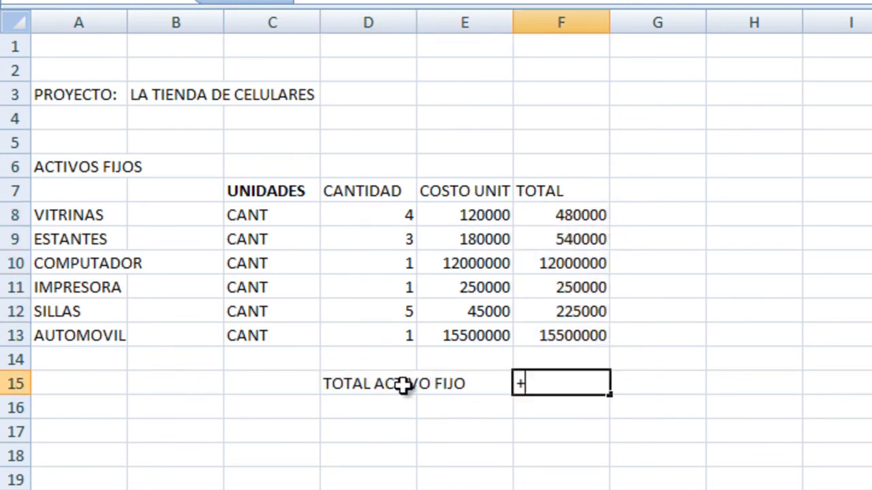
pyautogui.write('SUMA(')
pyautogui.press('Up')
pyautogui.press('Up')
pyautogui.hotkey('shift', 'Up')
pyautogui.hotkey('shift', 'Up')
pyautogui.hotkey('shift', 'Up')
# Step: Add the UTILIDAD OPERACIONAL row as MARGEN BRUTO minus fixed costs (=D159-D161)
pyautogui.write('UTILIDAD OPERACIONAL')
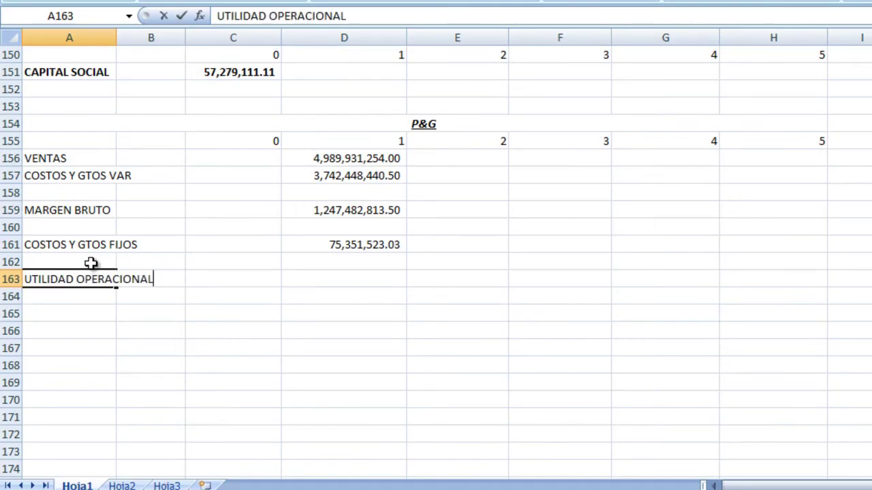
pyautogui.press('Right')
pyautogui.press('Right')
pyautogui.press('Right')
pyautogui.write('+')
pyautogui.press('Up')
pyautogui.press('Up')
pyautogui.press('Up')
pyautogui.press('Up')
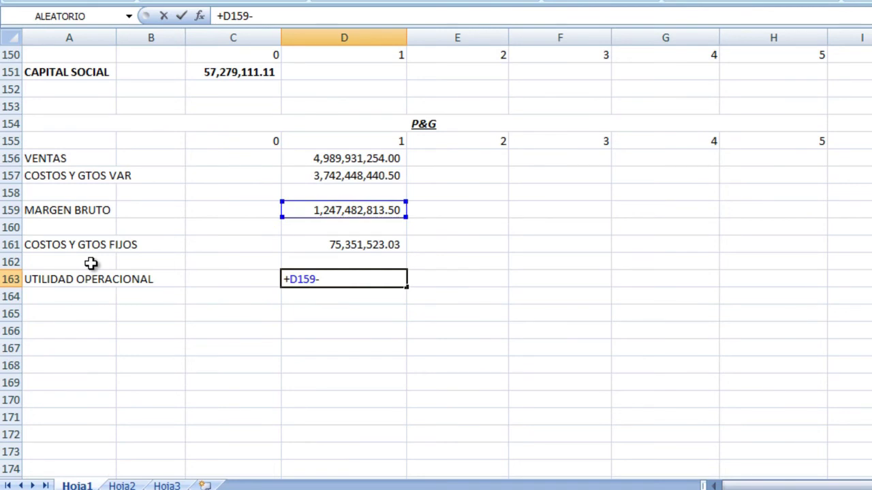
pyautogui.press('Up')
pyautogui.press('Up')
pyautogui.press('Return')
# Step: Merge and centre the FLUJO DE CAJA LIBRE title in bold, italic and underline
pyautogui.hotkey('shift', 'Right')
pyautogui.hotkey('shift', 'Right')
pyautogui.hotkey('shift', 'Right')
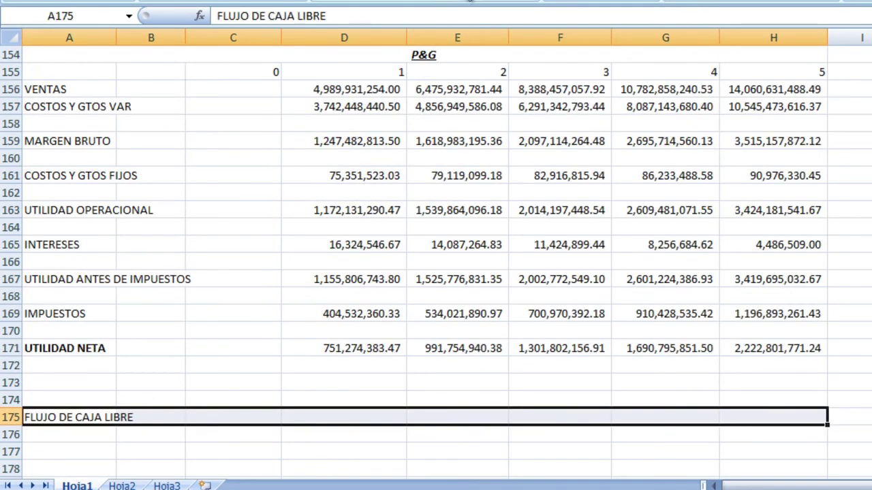
pyautogui.click(279, 2)
pyautogui.hotkey('ctrl', 'n')
pyautogui.hotkey('ctrl', 'k')
pyautogui.hotkey('ctrl', 's')
# Step: Add the UTILIDAD NETA label to the free cash flow section
pyautogui.scroll(-3, 210, 296)
pyautogui.press('Down')
pyautogui.press('Down')
pyautogui.write('UTILIDA')
pyautogui.press('Right')
pyautogui.press('Right')
# Step: Enter year headings 0 through 5 above the UTILIDAD NETA row
pyautogui.press('Up')
pyautogui.write('0')
pyautogui.press('Right')
pyautogui.write('1')
pyautogui.write('3\t4\t5')
pyautogui.press('Return')
pyautogui.press('Left')
pyautogui.press('Left')
pyautogui.press('Left')
pyautogui.press('Down')
pyautogui.press('Left')
pyautogui.press('Left')
pyautogui.press('Up')
# Step: Link year 0 net income to C171, fill right, and apply accounting format
pyautogui.write('+')
pyautogui.press('Up')
pyautogui.press('Up')
pyautogui.press('Up')
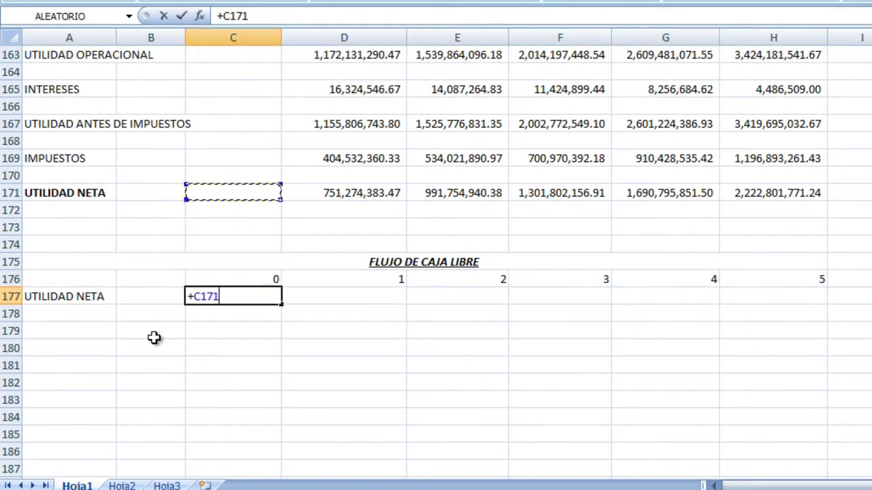
pyautogui.hotkey('ctrl', 'Return')
pyautogui.scroll(-2, 252, 227)
pyautogui.moveTo(281, 200); pyautogui.dragTo(783, 196)
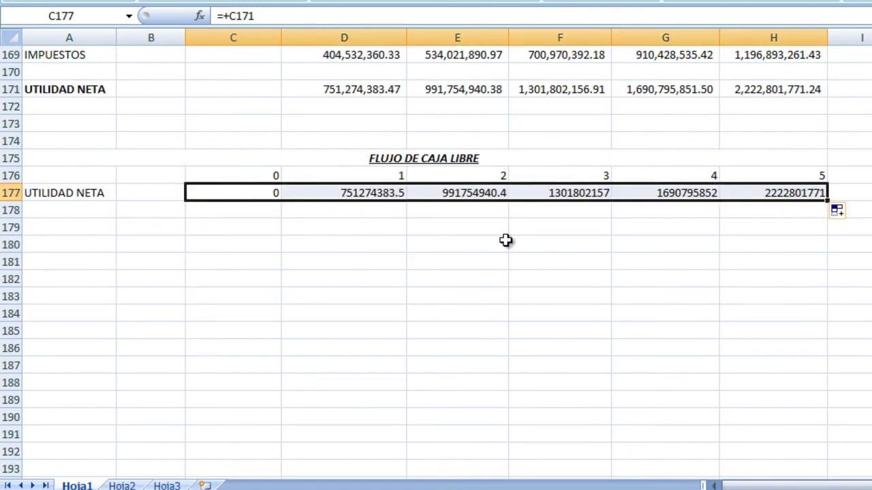
pyautogui.click(66, 208)
# Step: Enter the IMPUESTOS label in A178
pyautogui.scroll(1, 184, 368)
pyautogui.scroll(1, 116, 141)
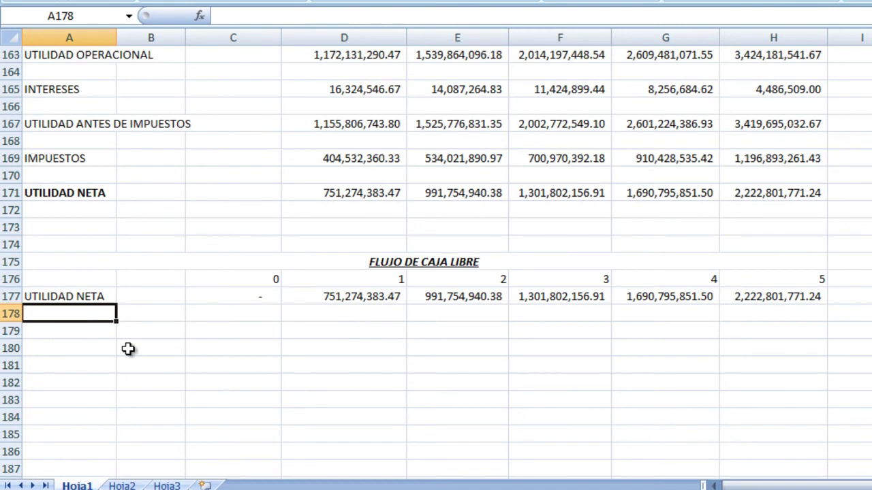
pyautogui.write('IMPUESTOS')
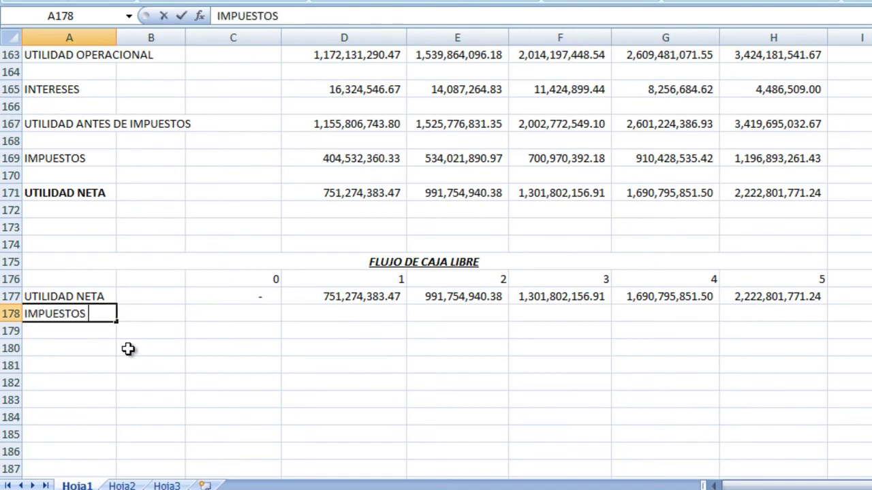
pyautogui.write('DOS')
pyautogui.press('Tab')
pyautogui.press('Tab')
pyautogui.press('Tab')
# Step: Fill the investor free cash flow formula across all years in row 217
pyautogui.scroll(-11, 128, 348)
pyautogui.click(233, 417)
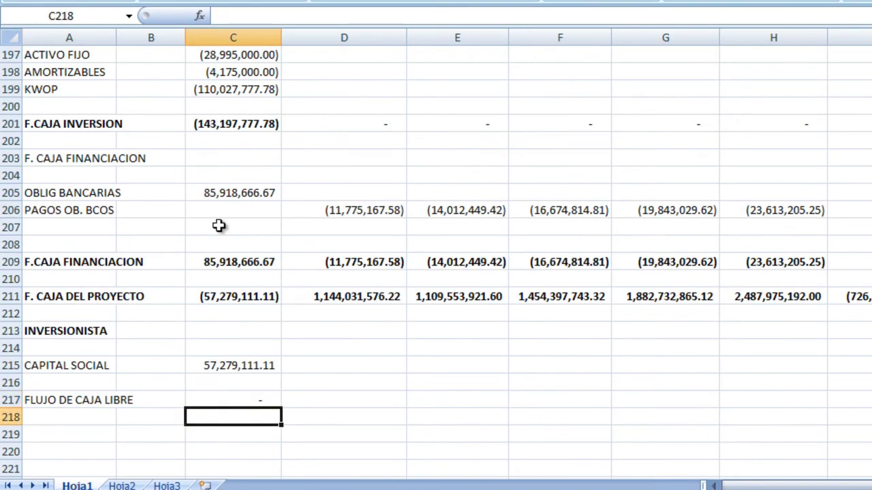
pyautogui.press('Up')
pyautogui.moveTo(280, 409); pyautogui.dragTo(862, 402)
pyautogui.scroll(-3, 669, 423)
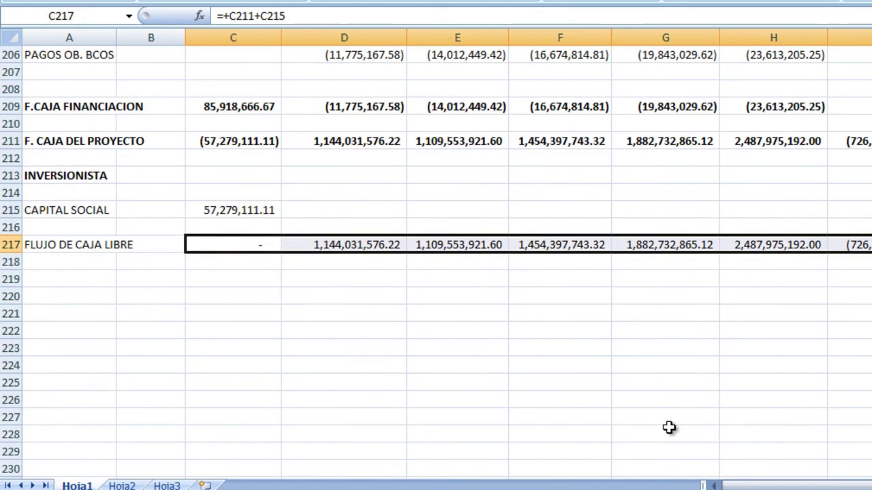
pyautogui.click(130, 325)
pyautogui.press('Left')
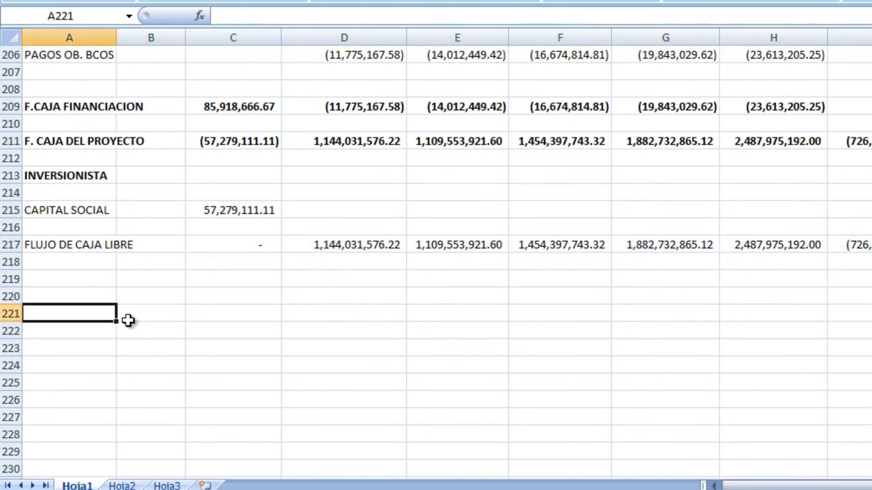
# Step: Add a 'BALANCE GENERAL' title merged and centred across the year columns, styled italic, bold and underlined
pyautogui.write('BALANCE GENERAL')
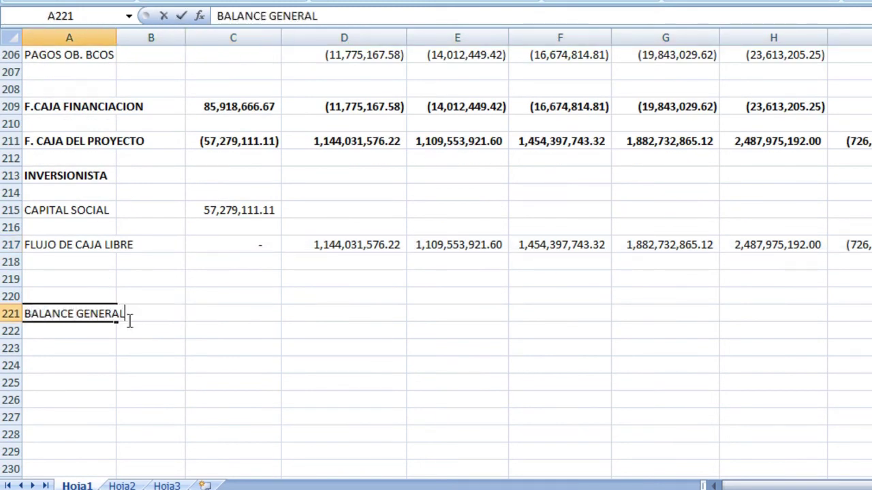
pyautogui.moveTo(129, 319); pyautogui.dragTo(130, 325)
pyautogui.hotkey('shift', 'Right')
pyautogui.hotkey('shift', 'Right')
pyautogui.hotkey('shift', 'Right')
pyautogui.hotkey('alt', 'h')
pyautogui.press('m')
pyautogui.press('c')
pyautogui.hotkey('ctrl', 'i')
pyautogui.hotkey('ctrl', 'n')
pyautogui.hotkey('ctrl', 's')
# Step: Add the EFECTIVO GENERADO row label and year headings 0 through 5
pyautogui.press('Down')
pyautogui.press('Down')
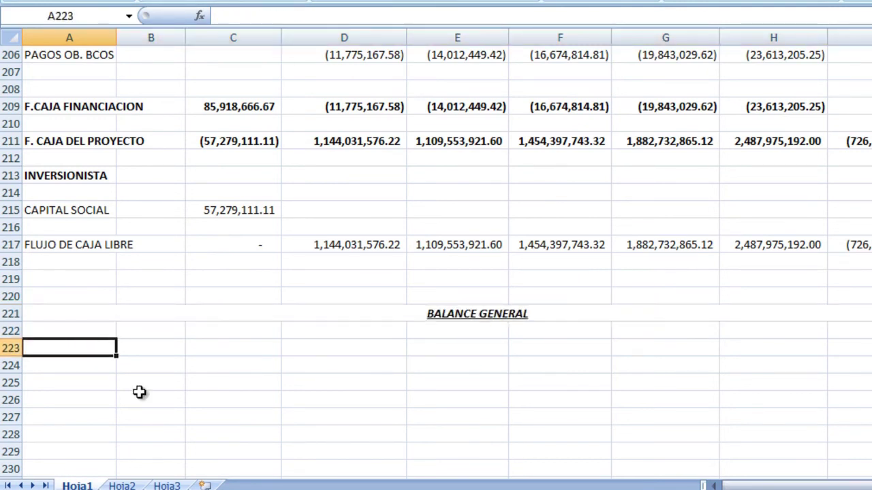
pyautogui.write('EFECTIVO GENERADIO')
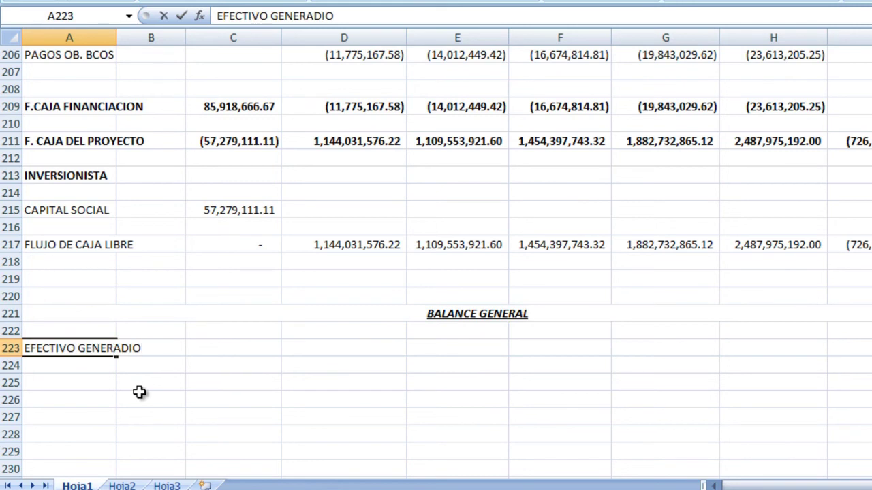
pyautogui.press('Up')
pyautogui.press('Right')
pyautogui.press('Right')
pyautogui.write('0\t1\t2\t3\t4')
pyautogui.press('Tab')
pyautogui.write('5')
pyautogui.press('Down')
pyautogui.press('Left')
pyautogui.press('Left')
pyautogui.press('Left')
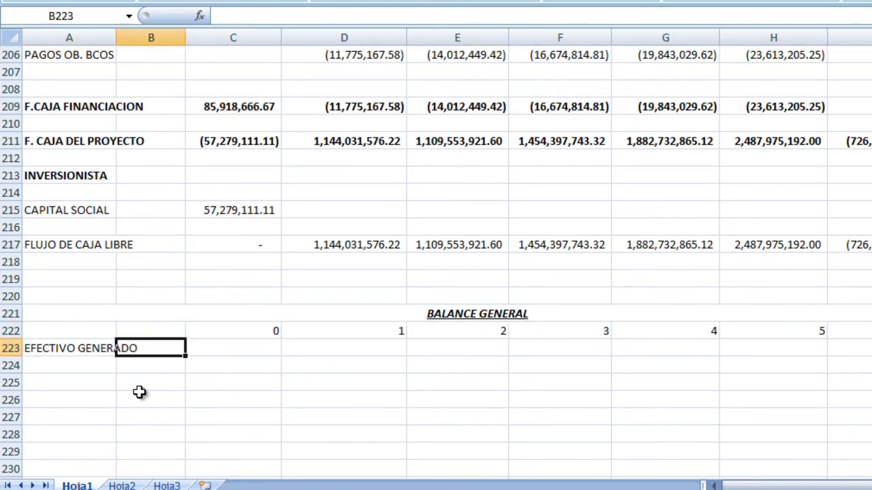
pyautogui.press('Left')
pyautogui.press('Down')
# Step: Link the next label to EFECTIVO MINIMO in A127 and copy it down for INVENTARIO, CXC and CXP
pyautogui.write('E')
pyautogui.press('BackSpace')
pyautogui.press('BackSpace')
pyautogui.write('+')
pyautogui.scroll(11, 77, 290)
pyautogui.scroll(11, 77, 289)
pyautogui.scroll(4, 77, 289)
pyautogui.scroll(3, 68, 238)
pyautogui.click(61, 194)
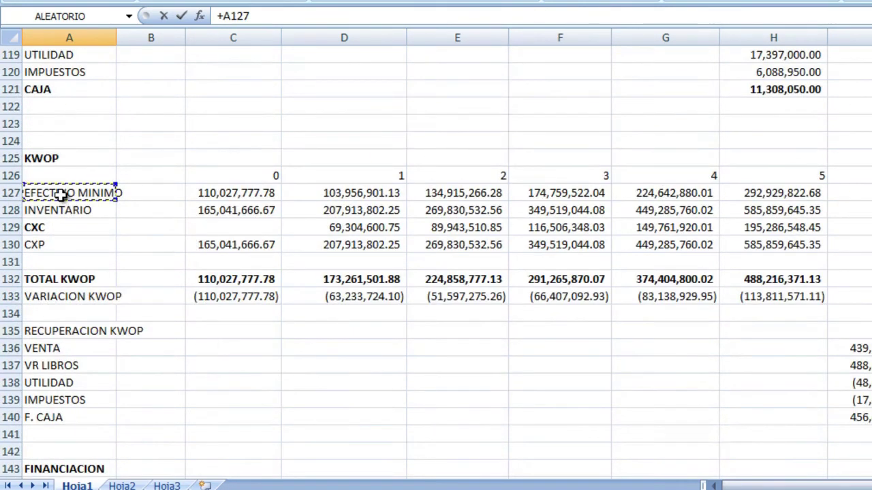
pyautogui.press('Return')
pyautogui.click(81, 297)
pyautogui.moveTo(116, 305); pyautogui.dragTo(102, 368)
# Step: Clear the stray 0 in A228 and the CXP label in A227
pyautogui.click(64, 351)
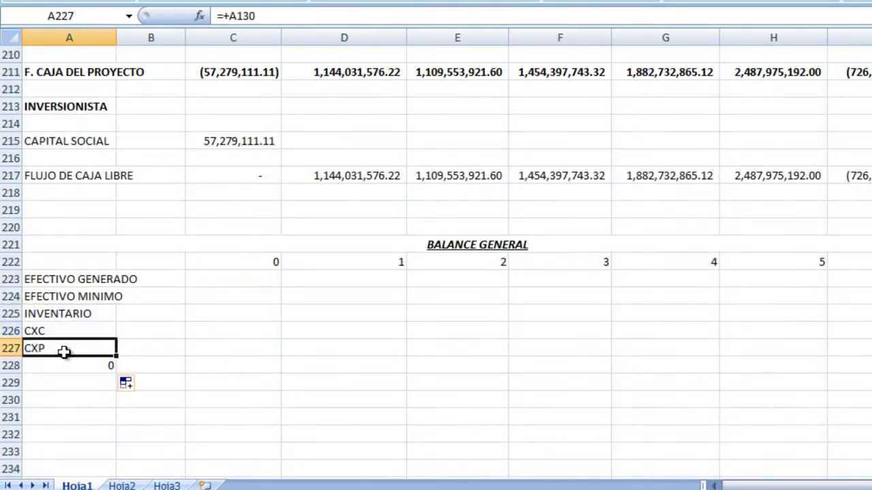
pyautogui.moveTo(62, 349); pyautogui.dragTo(65, 356)
pyautogui.click(65, 358)
pyautogui.press('Delete')
pyautogui.press('Up')
pyautogui.press('Up')
pyautogui.press('Up')
pyautogui.press('Up')
pyautogui.press('Down')
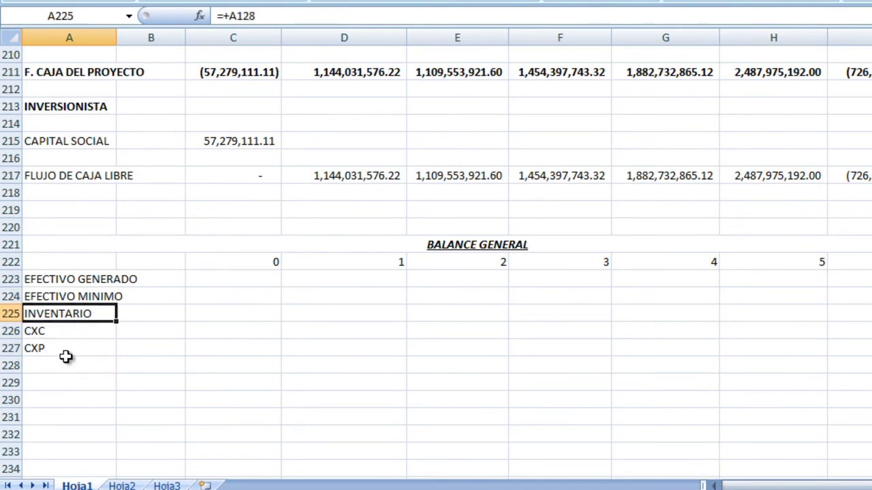
pyautogui.press('Down')
pyautogui.press('Down')
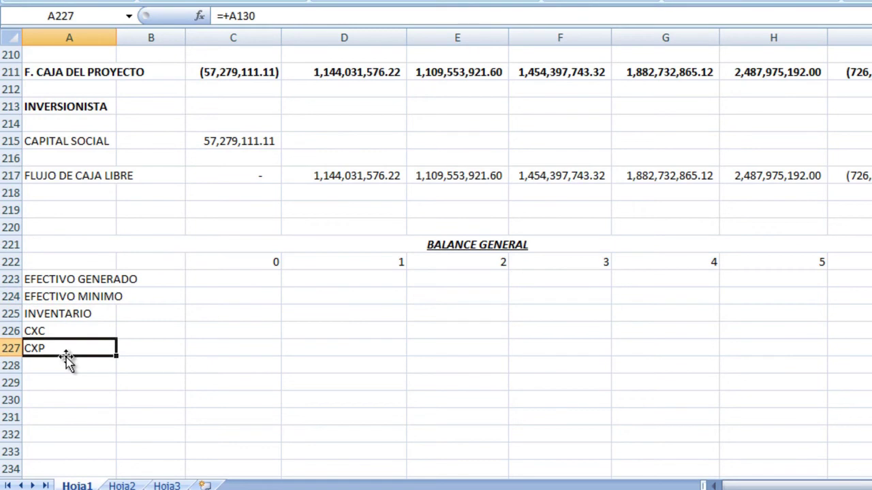
pyautogui.press('Delete')
# Step: Rename A222 to a bold 'ACTIVO CORRIENTE' heading
pyautogui.press('Up')
pyautogui.press('Up')
pyautogui.press('Up')
pyautogui.press('Up')
pyautogui.press('Up')
pyautogui.write('ACTIVO CORRI')
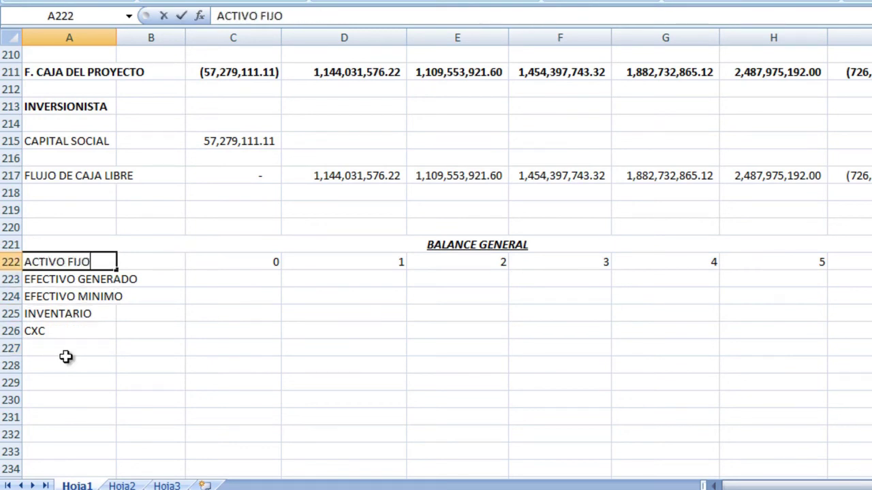
pyautogui.write('ENTE')
pyautogui.hotkey('ctrl', 'Return')
pyautogui.hotkey('ctrl', 'n')
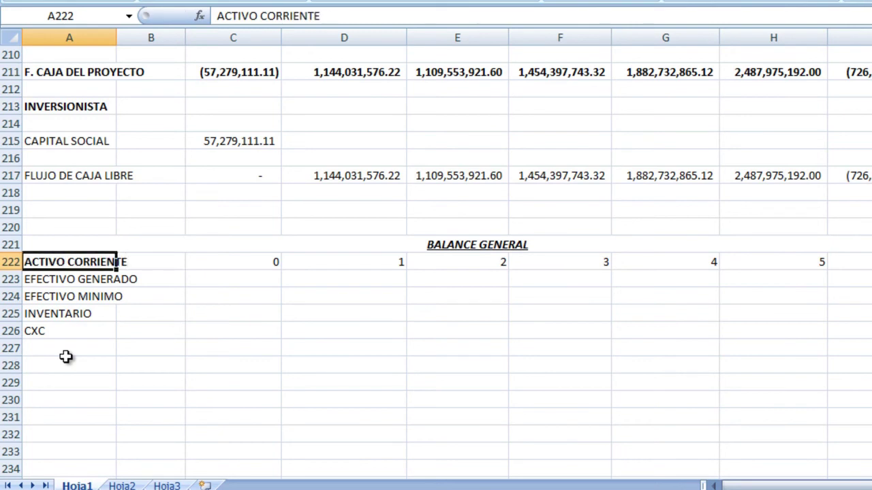
# Step: Link year-0 EFECTIVO GENERADO in C223 to the free cash flow with =+C217
pyautogui.press('Down')
pyautogui.press('Right')
pyautogui.press('Right')
pyautogui.write('+')
pyautogui.press('Up')
pyautogui.press('Up')
pyautogui.press('Up')
pyautogui.press('Up')
pyautogui.press('Up')
pyautogui.hotkey('ctrl', 'Return')
pyautogui.press('Down')
pyautogui.write('+')
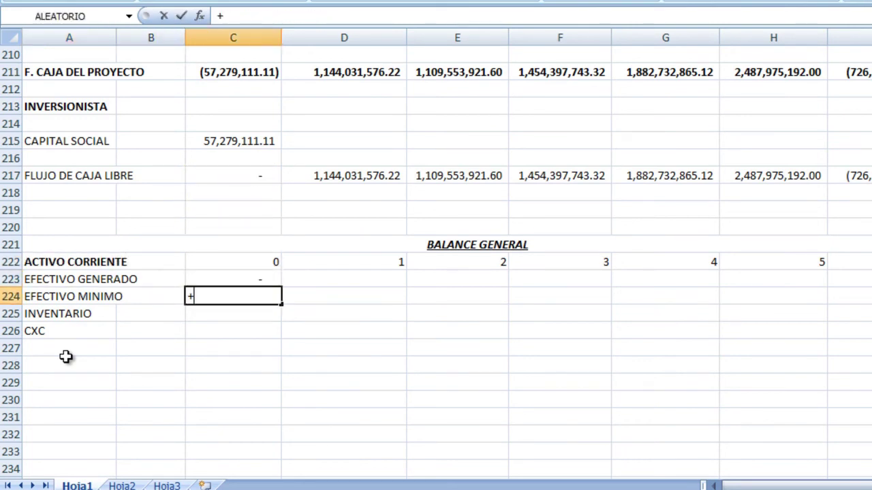
pyautogui.scroll(5, 279, 222)
pyautogui.scroll(5, 279, 222)
# Step: Link C224 to minimum cash with =+C127 and fill down through inventory and CXC
pyautogui.scroll(6, 278, 223)
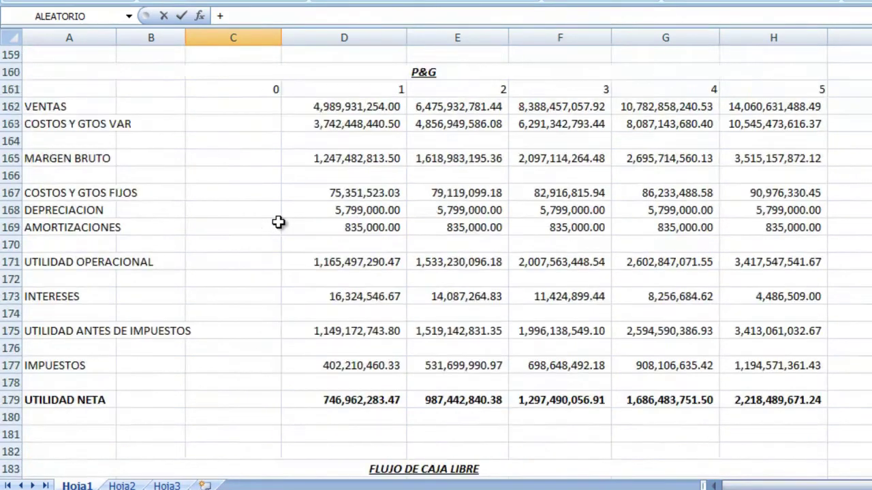
pyautogui.scroll(5, 279, 223)
pyautogui.scroll(4, 278, 223)
pyautogui.scroll(5, 279, 223)
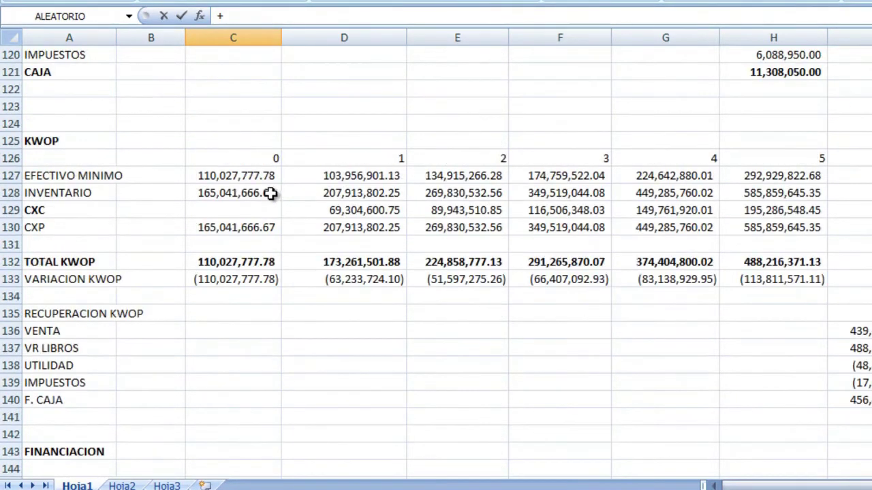
pyautogui.click(253, 177)
pyautogui.press('Return')
pyautogui.press('Up')
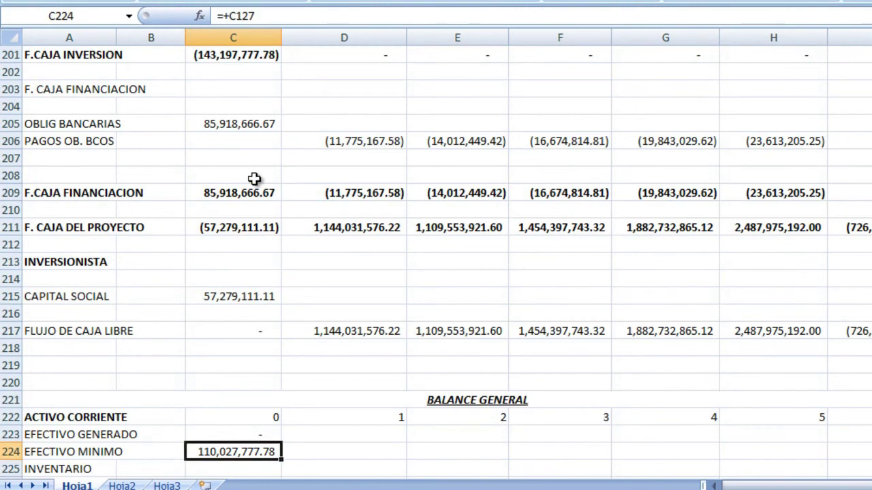
pyautogui.scroll(-2, 252, 179)
pyautogui.moveTo(282, 355); pyautogui.dragTo(282, 388)
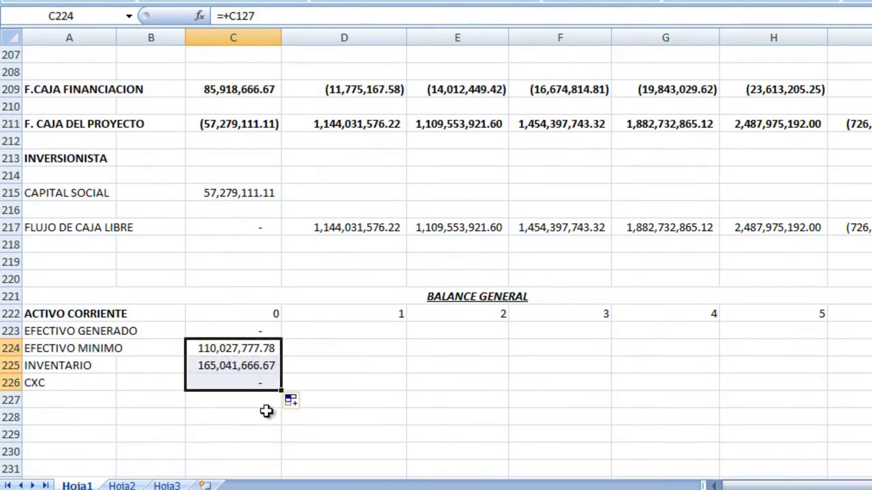
# Step: Add an amortisation row whose year-0 value links to F25, giving 4,175,000.00
pyautogui.click(199, 406)
pyautogui.click(90, 400)
pyautogui.write('AMORTIACIONES')
pyautogui.press('Tab')
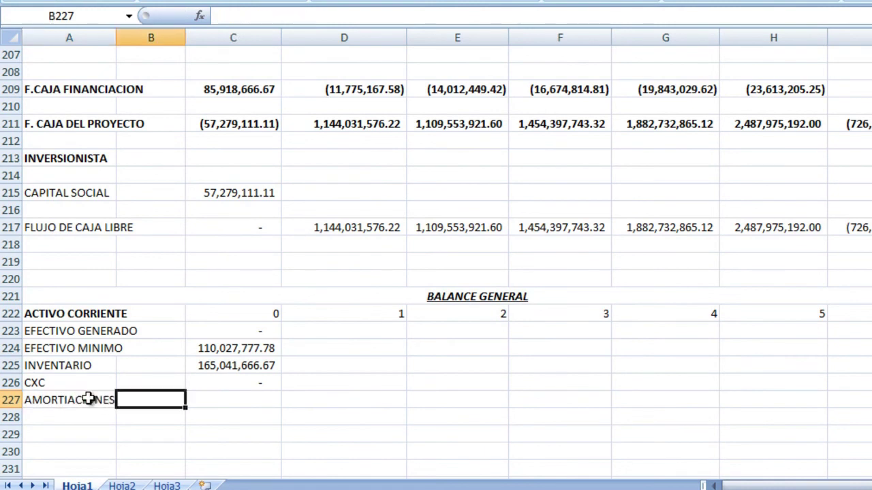
pyautogui.press('Tab')
pyautogui.write('+')
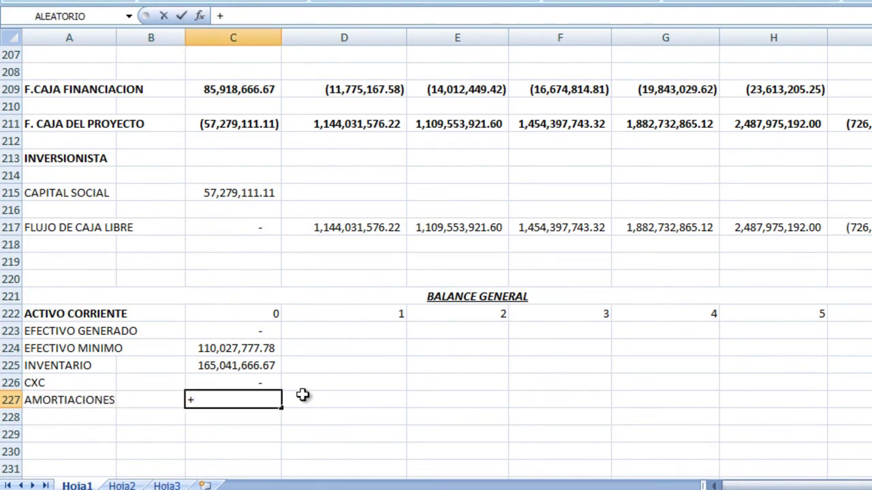
pyautogui.scroll(4, 261, 392)
pyautogui.scroll(-4, 261, 392)
pyautogui.scroll(18, 260, 392)
pyautogui.scroll(11, 260, 392)
pyautogui.scroll(16, 260, 392)
pyautogui.scroll(10, 260, 392)
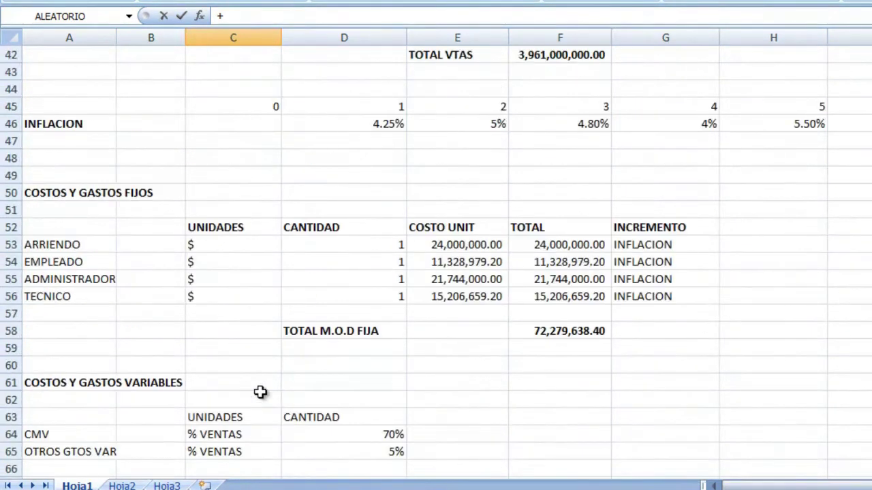
pyautogui.scroll(10, 261, 391)
pyautogui.click(551, 279)
pyautogui.press('Return')
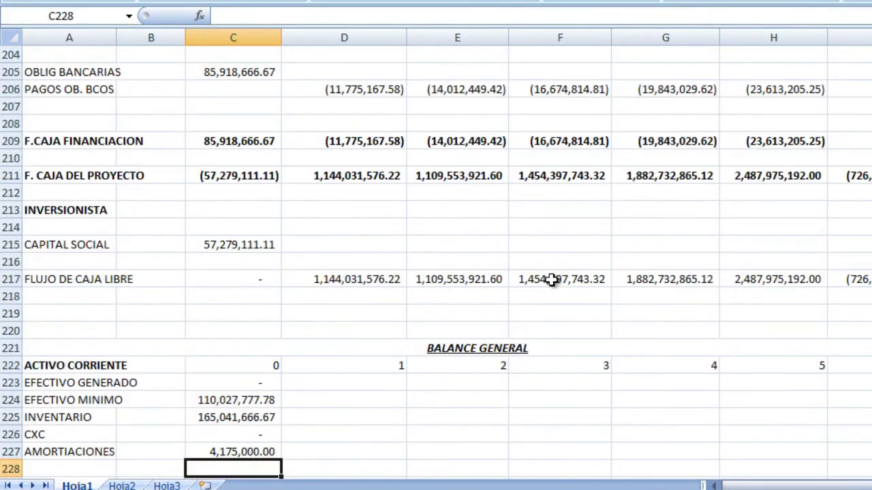
# Step: Add TOTAL ACTIVO CORRIENTE in row 229 as =SUMA(C223:C227), totalling 279,244,444.44
pyautogui.press('Down')
pyautogui.press('Down')
pyautogui.press('Up')
pyautogui.press('Left')
pyautogui.press('Left')
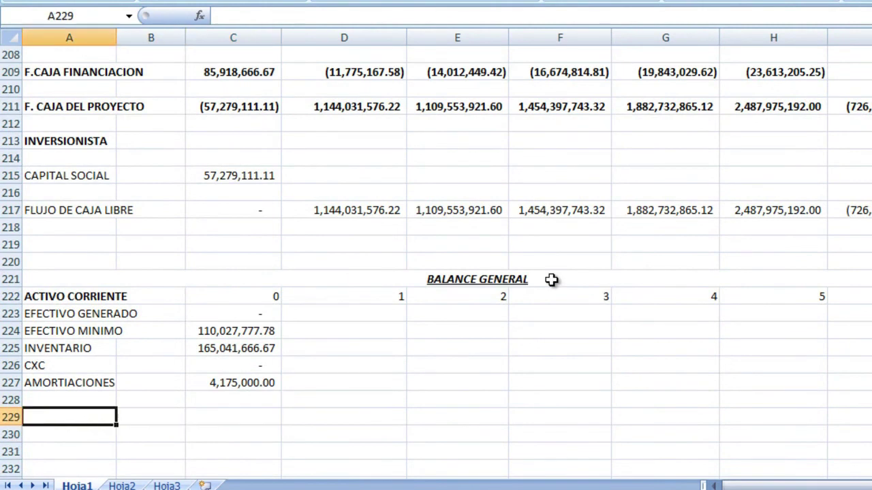
pyautogui.write('TOTAL ACTIVO')
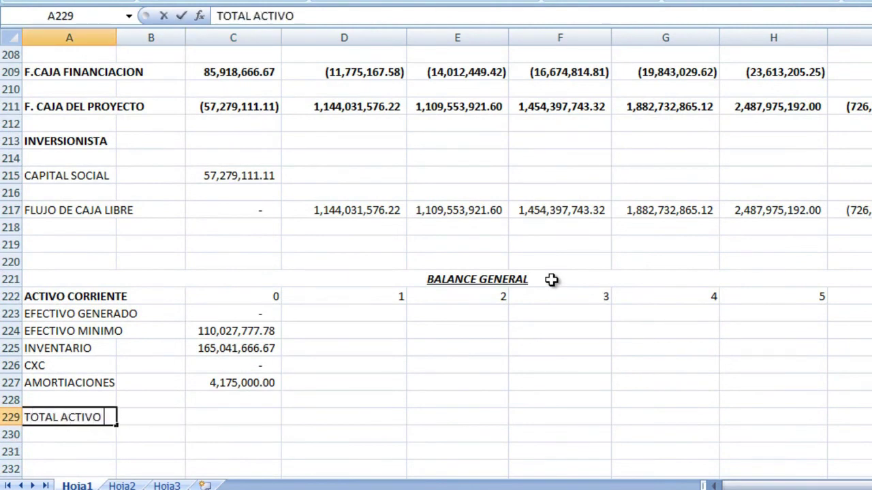
pyautogui.press('Right')
pyautogui.press('Right')
pyautogui.write('+SUMA')
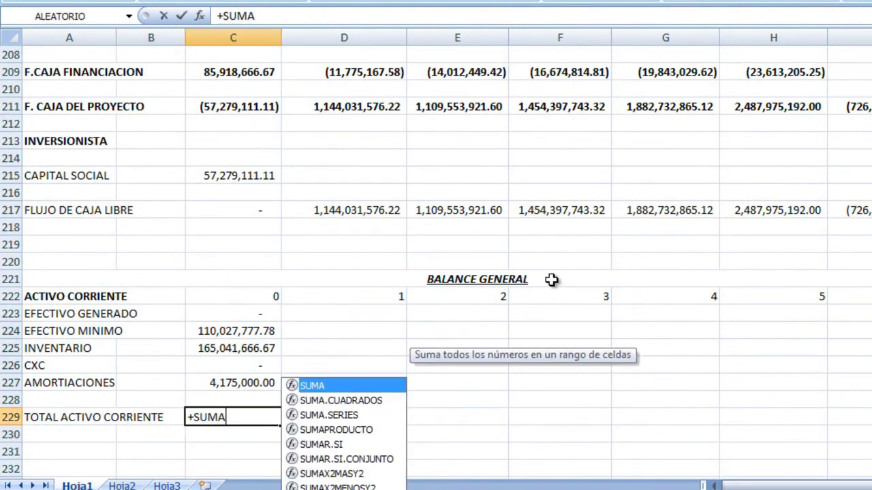
pyautogui.write('(')
pyautogui.press('Up')
pyautogui.press('Up')
pyautogui.press('Up')
pyautogui.hotkey('shift', 'Down')
pyautogui.hotkey('shift', 'Down')
pyautogui.hotkey('shift', 'Down')
pyautogui.press('Return')
pyautogui.press('Down')
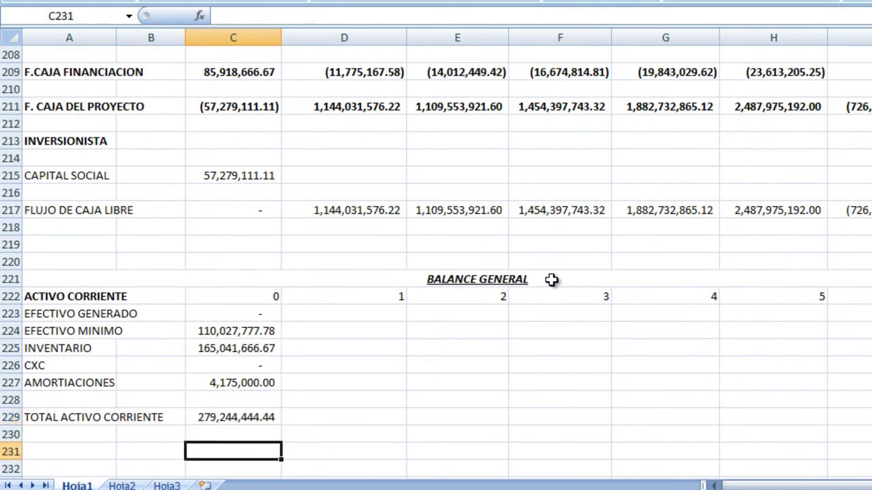
pyautogui.press('Left')
pyautogui.press('Left')
# Step: Add a bold ACTIVO NO CORRIENTE heading and bold the current asset total row
pyautogui.write('A')
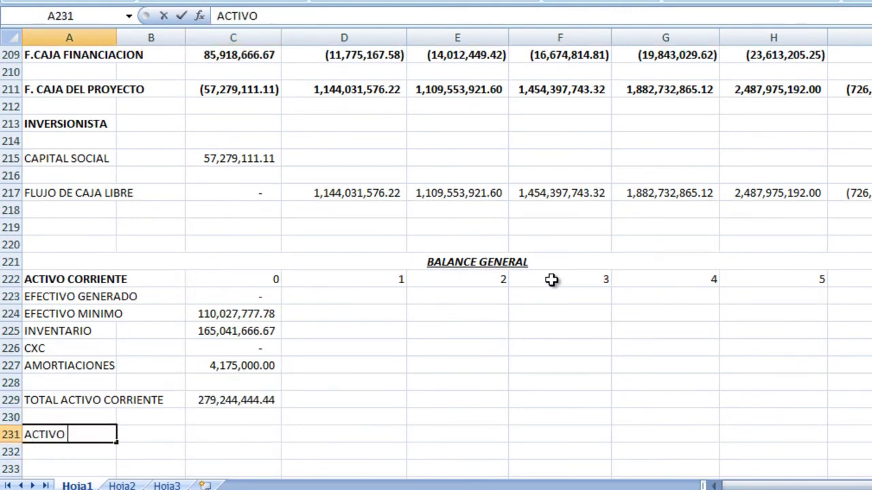
pyautogui.write('CTIVO CORRIENTE')
pyautogui.press('Return')
pyautogui.press('Up')
pyautogui.hotkey('ctrl', 'n')
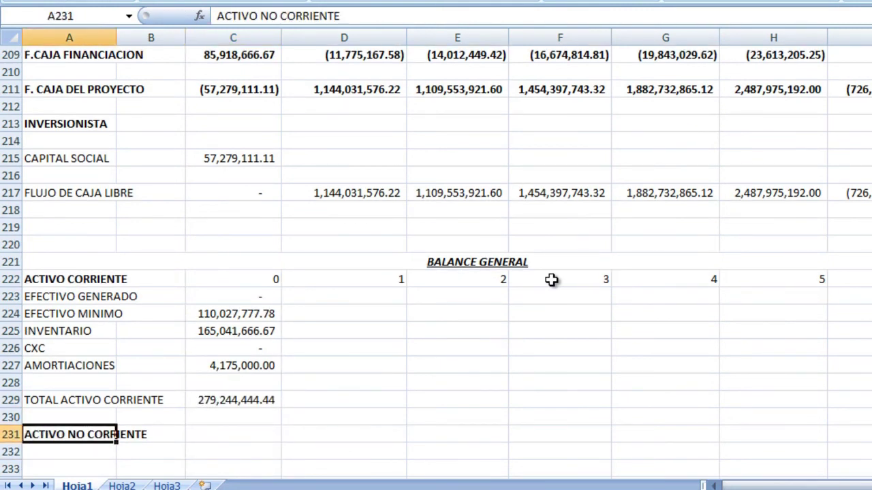
pyautogui.press('Up')
pyautogui.press('Up')
pyautogui.hotkey('shift', 'space')
pyautogui.hotkey('ctrl', 'n')
pyautogui.press('Down')
pyautogui.press('Down')
pyautogui.press('Down')
pyautogui.press('Down')
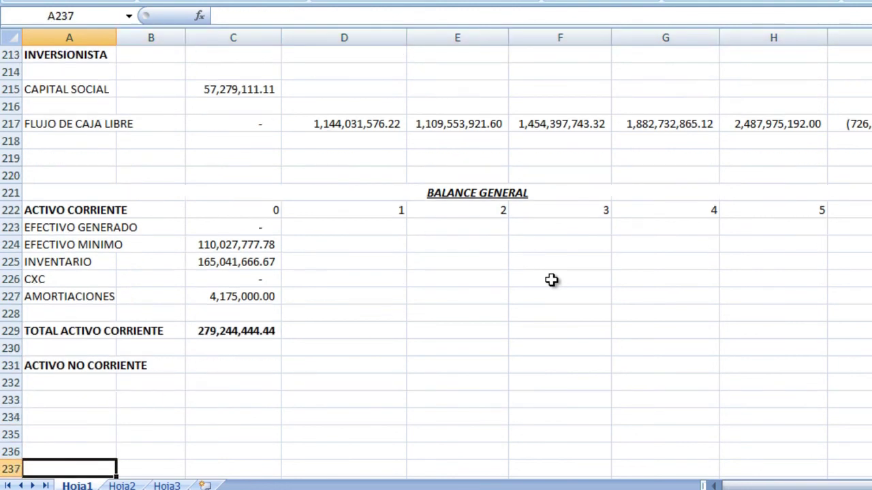
pyautogui.press('Down')
pyautogui.press('Up')
pyautogui.press('Up')
pyautogui.press('Up')
# Step: Add the PROP,MAQ, EQUIPO row linked to C111, showing 28,995,000.00
pyautogui.write('P')
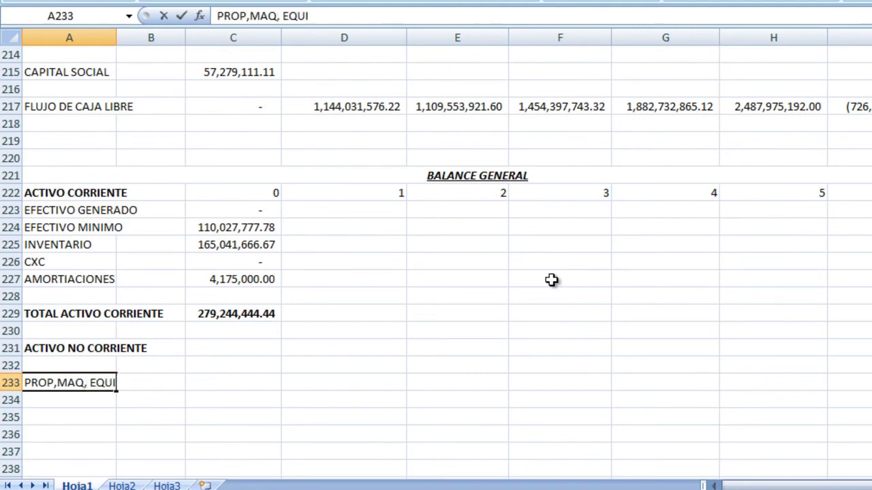
pyautogui.press('Tab')
pyautogui.press('Tab')
pyautogui.write('+')
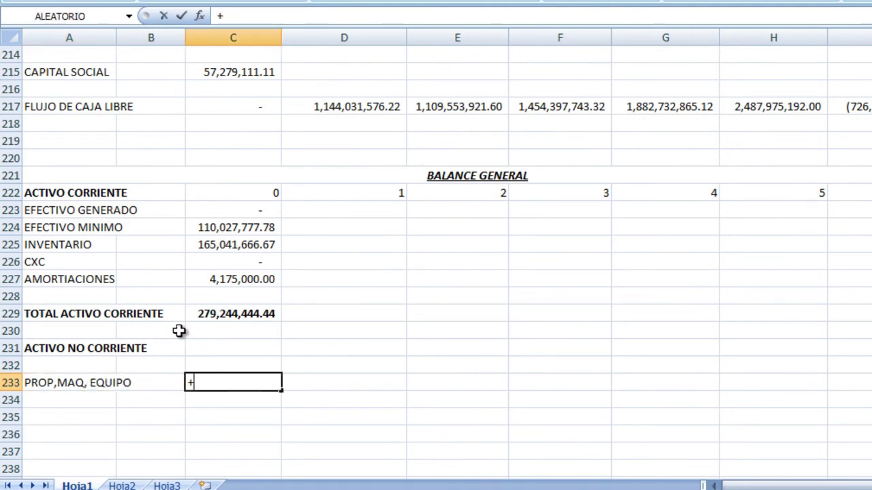
pyautogui.scroll(1, 215, 331)
pyautogui.scroll(4, 216, 331)
pyautogui.scroll(1, 215, 331)
pyautogui.scroll(9, 215, 331)
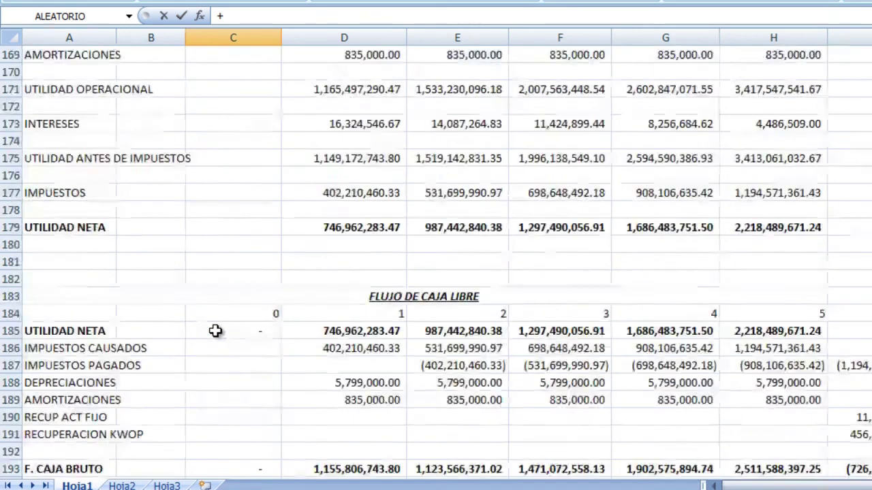
pyautogui.scroll(7, 217, 231)
pyautogui.scroll(2, 217, 231)
pyautogui.scroll(3, 220, 216)
pyautogui.scroll(4, 220, 216)
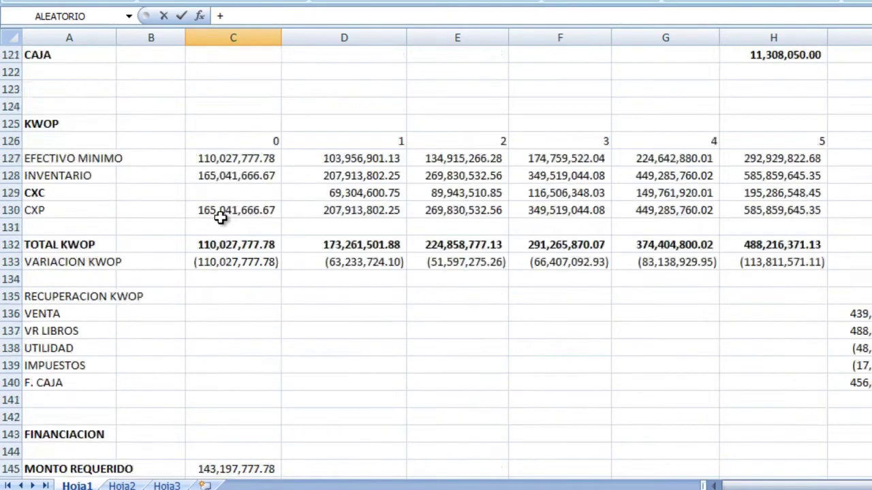
pyautogui.scroll(5, 220, 215)
pyautogui.click(227, 142)
pyautogui.press('Return')
pyautogui.scroll(-2, 228, 143)
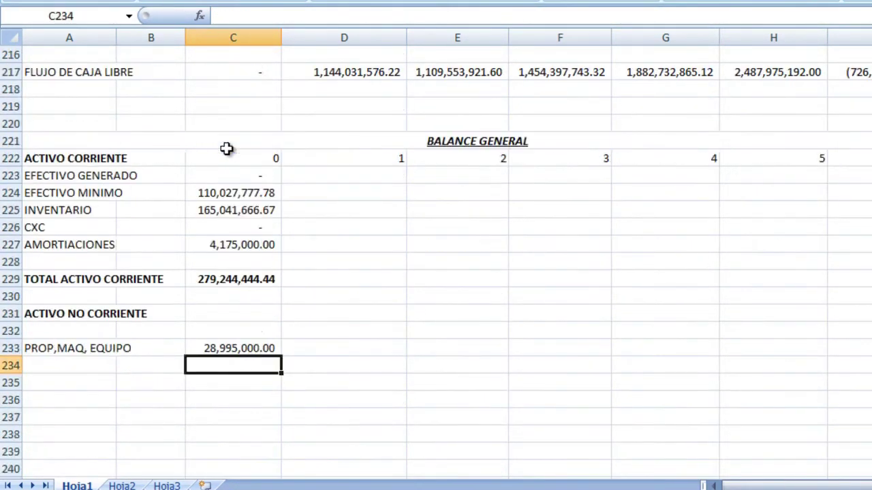
pyautogui.scroll(-2, 228, 146)
# Step: Add the DEPRECIACION ACUMULADA row linked to year-0 depreciation in C113, showing 0
pyautogui.click(39, 255)
pyautogui.write('DEPER')
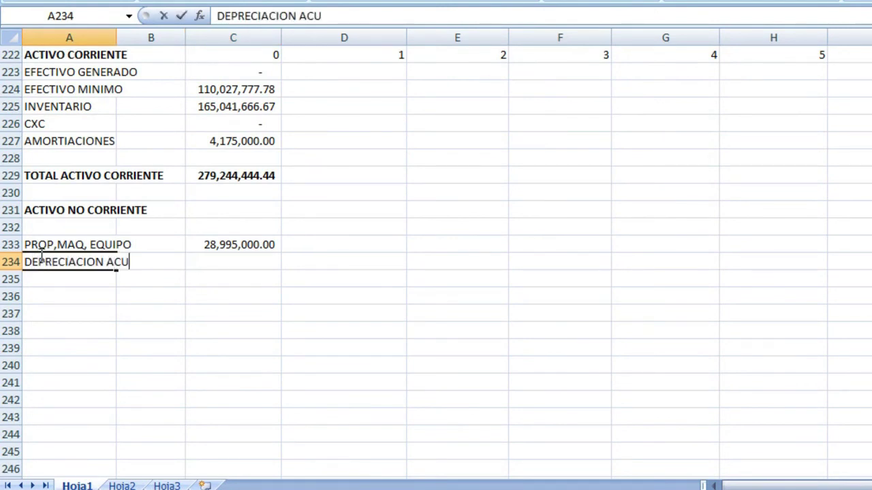
pyautogui.press('Tab')
pyautogui.press('Tab')
pyautogui.write('+')
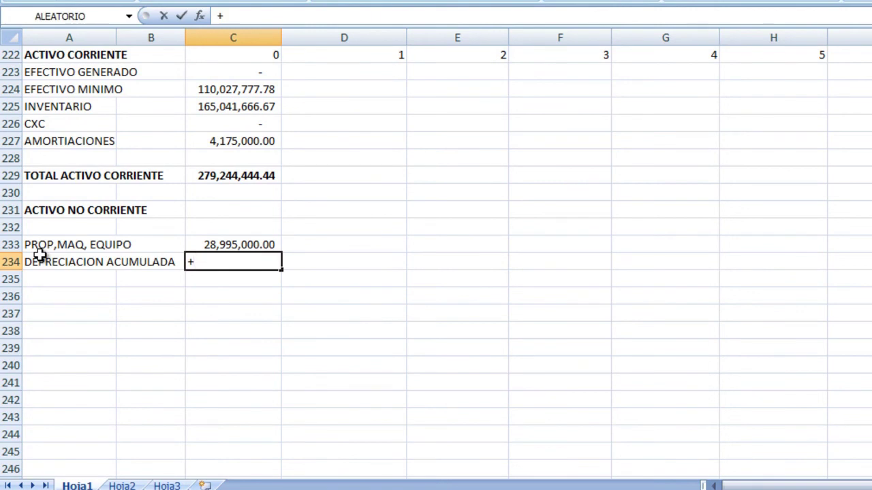
pyautogui.scroll(5, 259, 135)
pyautogui.scroll(13, 258, 137)
pyautogui.scroll(11, 259, 137)
pyautogui.scroll(2, 259, 137)
pyautogui.scroll(3, 259, 137)
pyautogui.scroll(4, 259, 137)
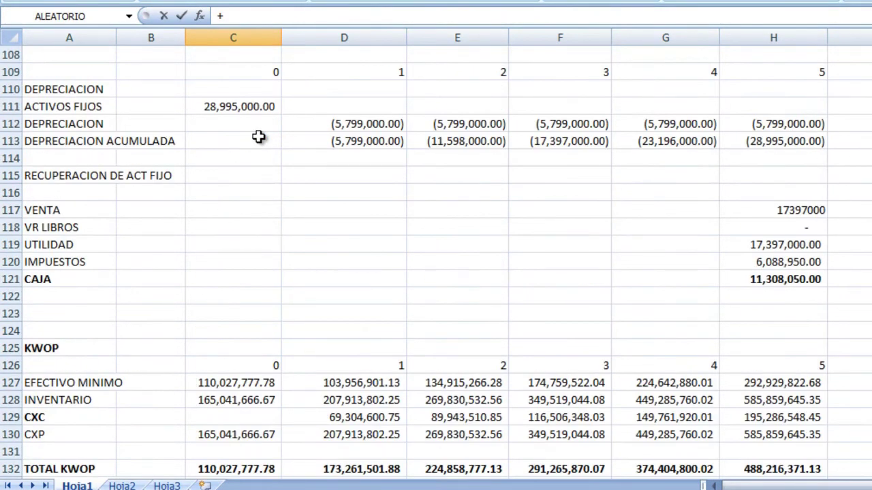
pyautogui.click(246, 148)
pyautogui.press('Return')
pyautogui.scroll(-1, 246, 148)
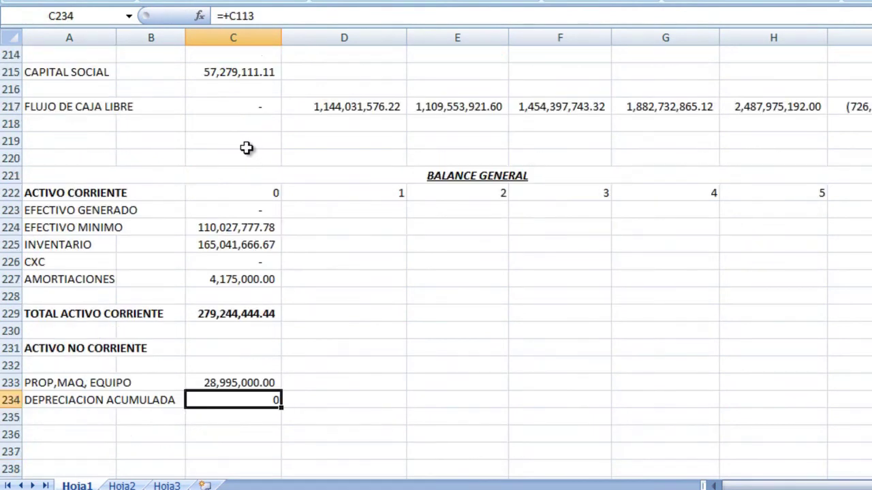
pyautogui.scroll(-3, 246, 148)
# Step: Add a bold TOTAL ACTIVOS FIJOS as =SUMA(C233:C234), totalling 28,995,000.00
pyautogui.click(96, 279)
pyautogui.write('TOTAL ACTIVOS')
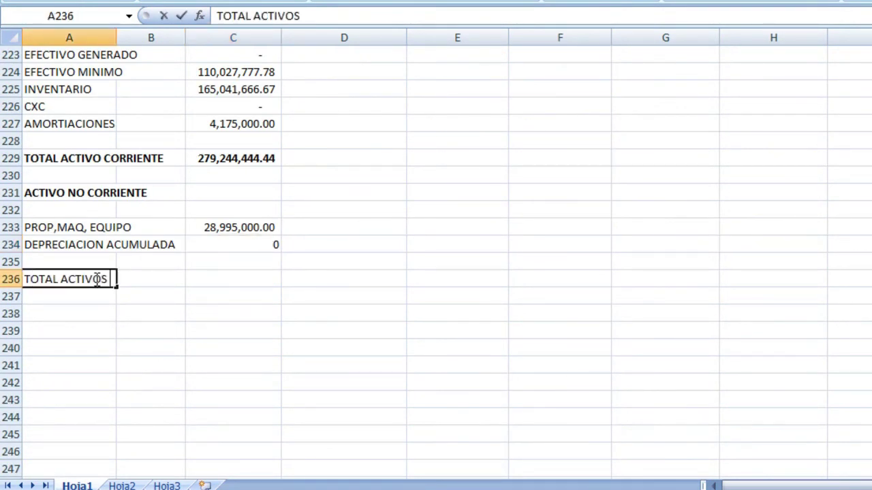
pyautogui.click(96, 280)
pyautogui.hotkey('ctrl', 'n')
pyautogui.press('Right')
pyautogui.press('Right')
pyautogui.write('+')
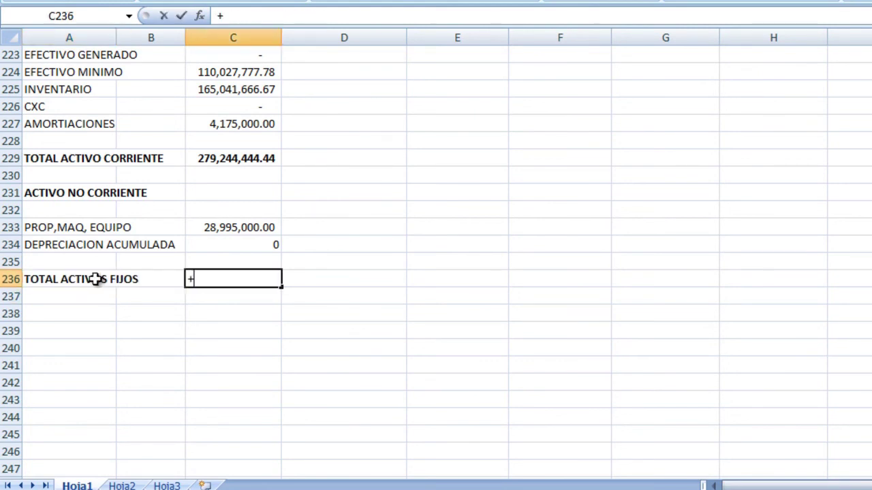
pyautogui.write('SUMA(')
pyautogui.press('Up')
pyautogui.press('Up')
pyautogui.hotkey('shift', 'Up')
pyautogui.press('Return')
pyautogui.press('Return')
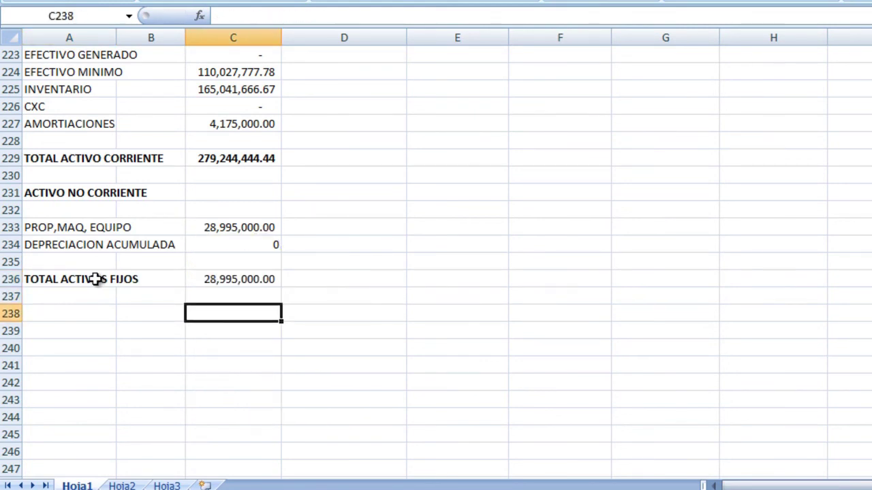
pyautogui.press('Home')
# Step: Add the bold PASIVO CORRIENTE heading and a CXP row linked to C130
pyautogui.write('PASIVO CORRIENTE')
pyautogui.hotkey('ctrl', 'Return')
pyautogui.hotkey('ctrl', 'n')
pyautogui.press('Down')
pyautogui.press('Down')
pyautogui.write('+')
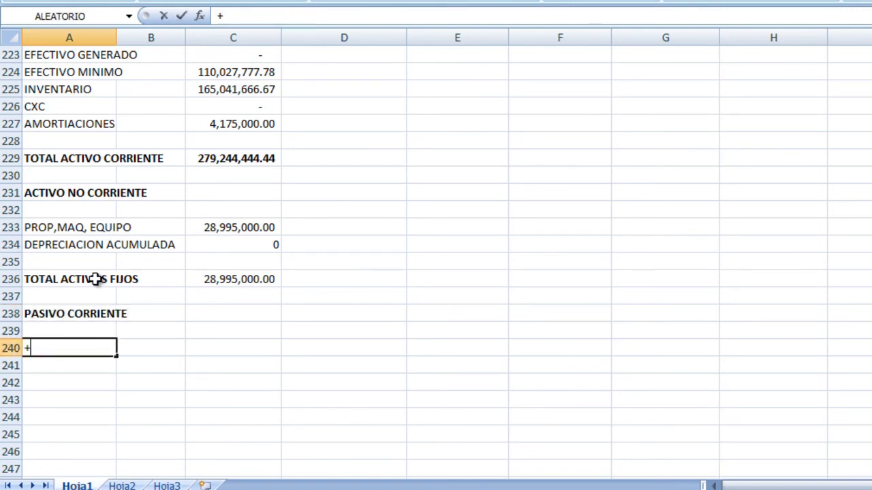
pyautogui.press('BackSpace')
pyautogui.write('C')
pyautogui.press('Tab')
pyautogui.press('Tab')
pyautogui.write('+')
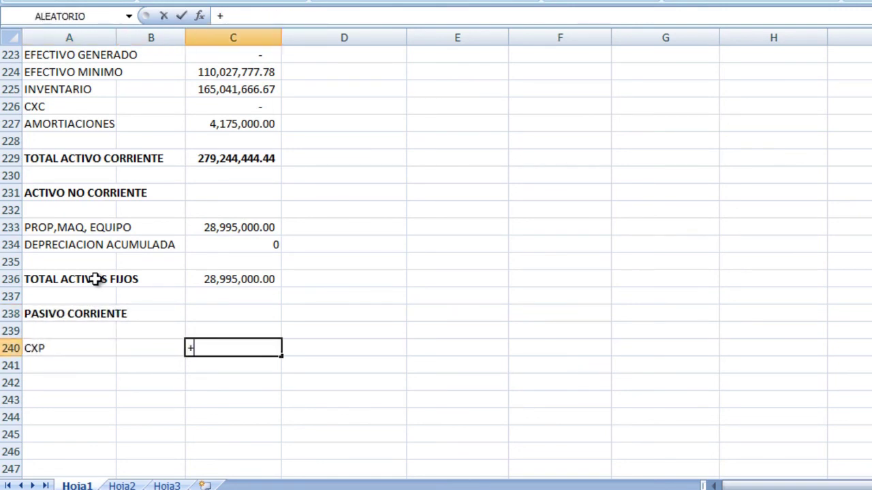
pyautogui.scroll(2, 95, 279)
pyautogui.scroll(4, 217, 133)
pyautogui.scroll(12, 217, 133)
pyautogui.scroll(7, 216, 133)
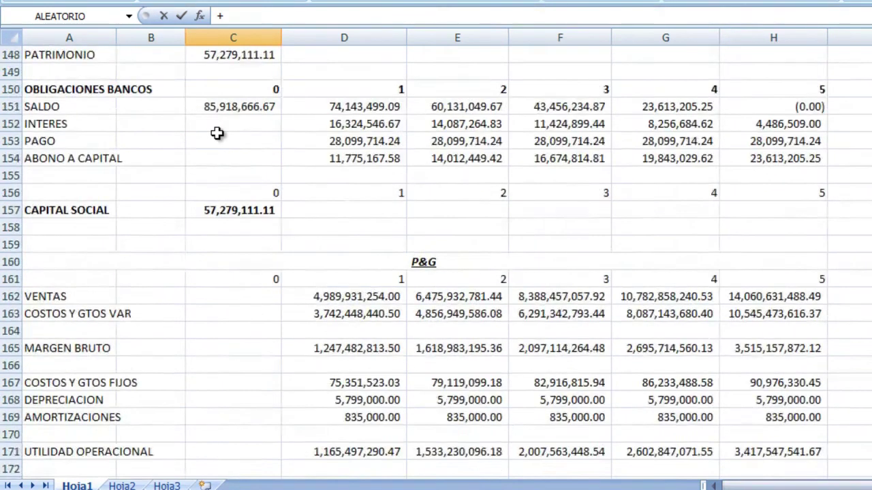
pyautogui.scroll(4, 217, 133)
pyautogui.scroll(3, 217, 133)
pyautogui.click(220, 102)
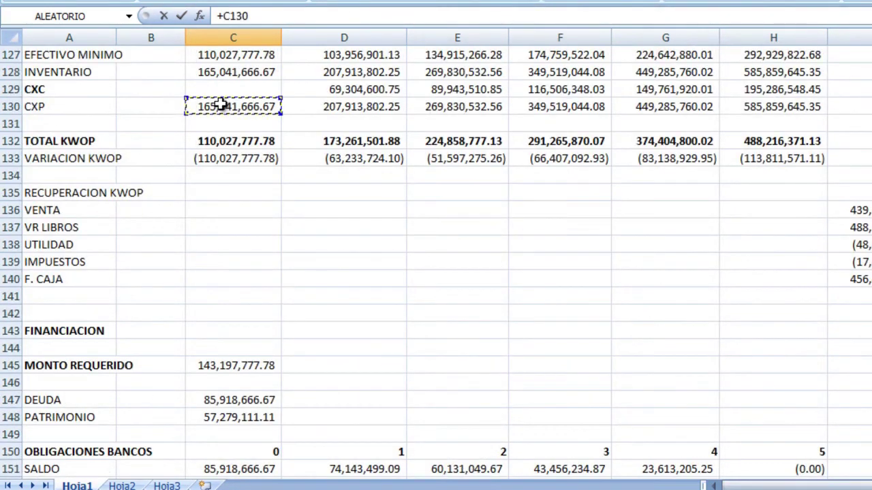
pyautogui.press('Return')
pyautogui.scroll(-2, 220, 107)
pyautogui.scroll(-2, 220, 106)
# Step: Add IMPUESTOS POR PAGAR linked to the year-0 taxes in C186
pyautogui.click(80, 267)
pyautogui.write('IMPU')
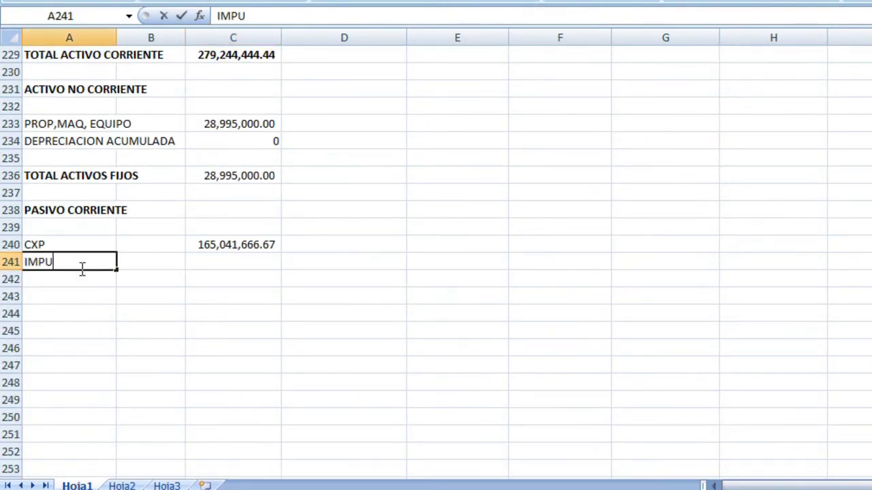
pyautogui.write('ESTOS POR PAGAR')
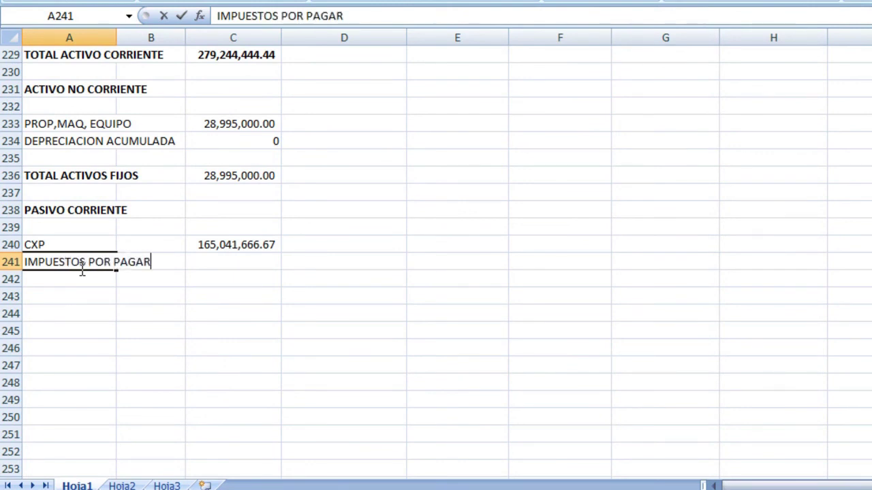
pyautogui.press('Tab')
pyautogui.press('Tab')
pyautogui.write('+')
pyautogui.scroll(4, 223, 262)
pyautogui.scroll(9, 224, 263)
pyautogui.scroll(5, 222, 264)
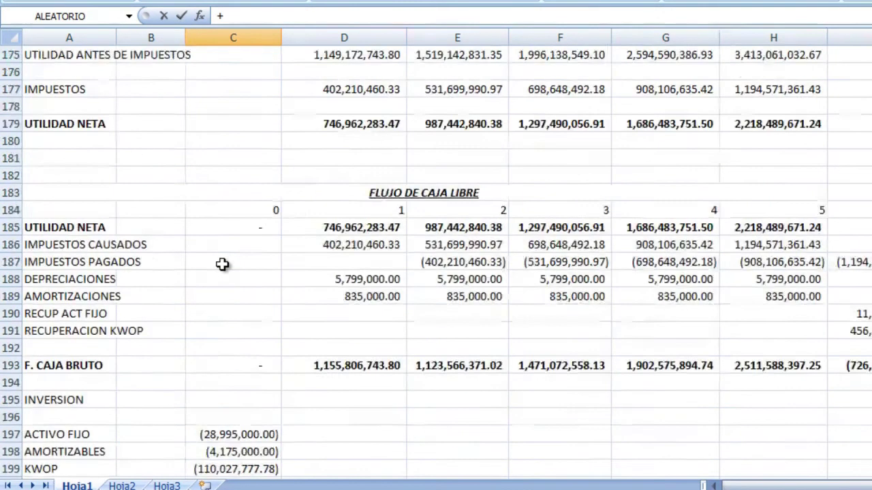
pyautogui.click(222, 245)
pyautogui.press('Return')
# Step: Add TOTAL PASIVO CORRIENTE as =SUMA(C240:C241), giving 165,041,666.67
pyautogui.press('Down')
pyautogui.press('Down')
pyautogui.press('Down')
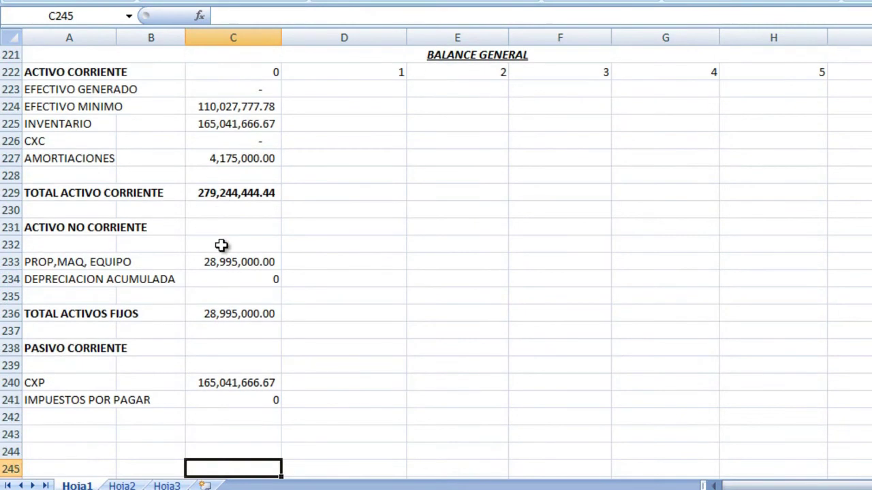
pyautogui.press('Up')
pyautogui.press('Up')
pyautogui.press('Up')
pyautogui.press('Down')
pyautogui.press('Left')
pyautogui.press('Left')
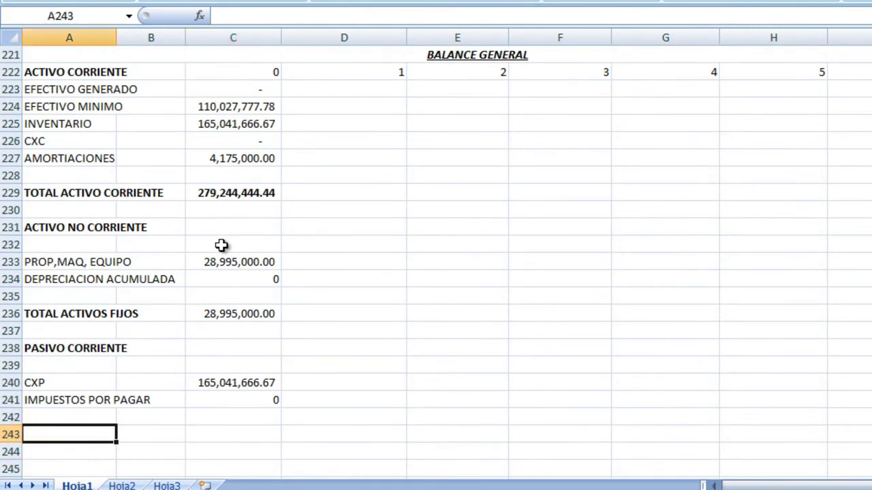
pyautogui.write('TOTAL PASIVO CORRIENTE')
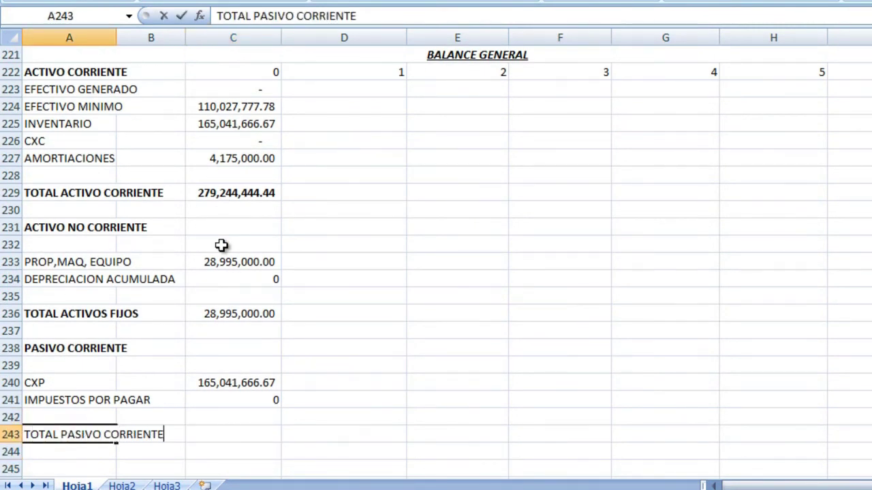
pyautogui.press('Right')
pyautogui.press('Right')
pyautogui.write('+SUMA(')
pyautogui.press('Up')
pyautogui.press('Up')
pyautogui.press('Up')
pyautogui.hotkey('shift', 'Down')
pyautogui.press('Return')
pyautogui.press('Down')
pyautogui.press('Down')
pyautogui.press('Left')
pyautogui.press('Left')
# Step: Add the PASIVO NO CORRIENTE heading with OBLIGACIONES BANCARIAS linked to C151 (85,918,666.67)
pyautogui.press('Up')
pyautogui.write('P')
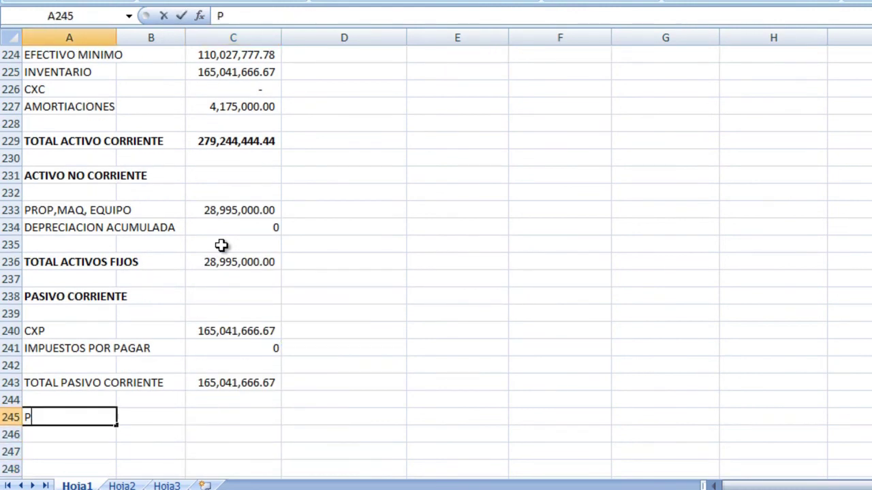
pyautogui.write('RIENTE')
pyautogui.press('Down')
pyautogui.press('Down')
pyautogui.write('ONES')
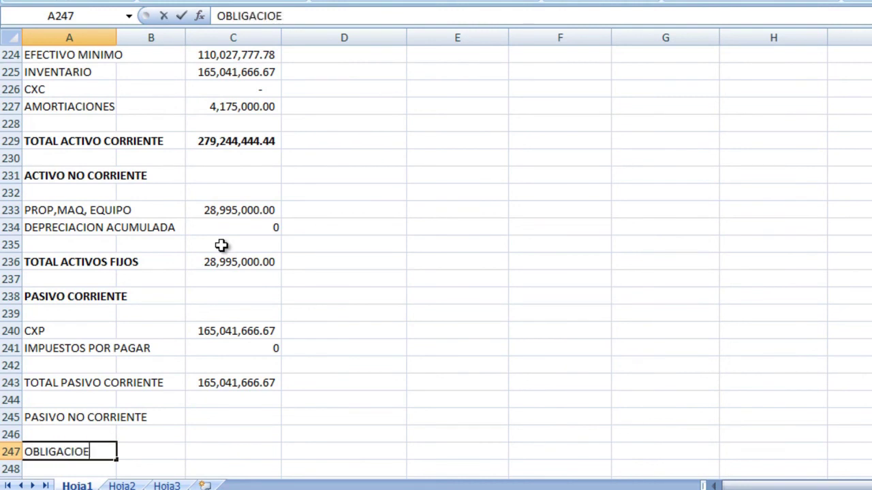
pyautogui.write(' BANCARIAS')
pyautogui.press('Right')
pyautogui.press('Right')
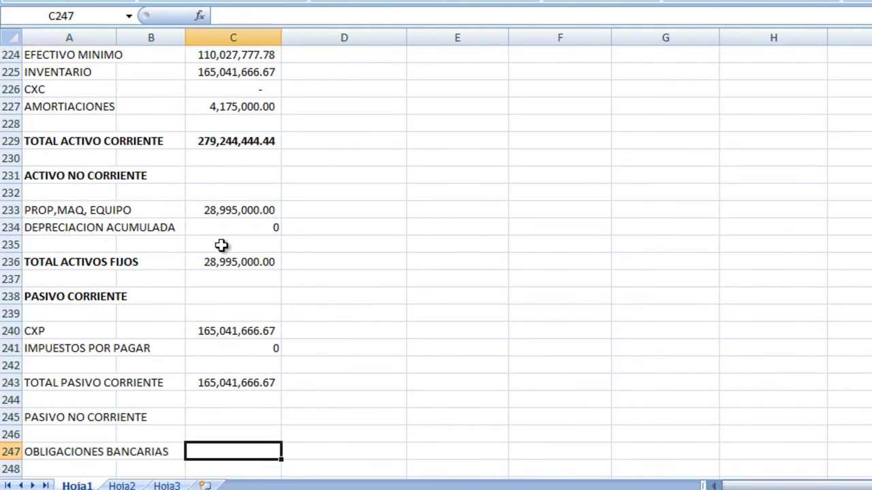
pyautogui.write('=')
pyautogui.scroll(6, 243, 197)
pyautogui.scroll(4, 246, 190)
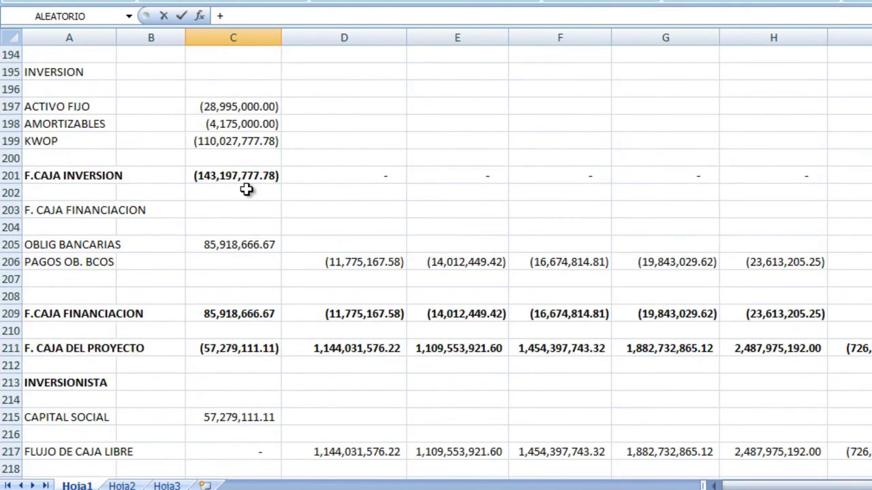
pyautogui.scroll(3, 246, 190)
pyautogui.scroll(5, 246, 190)
pyautogui.scroll(1, 246, 190)
pyautogui.scroll(3, 246, 190)
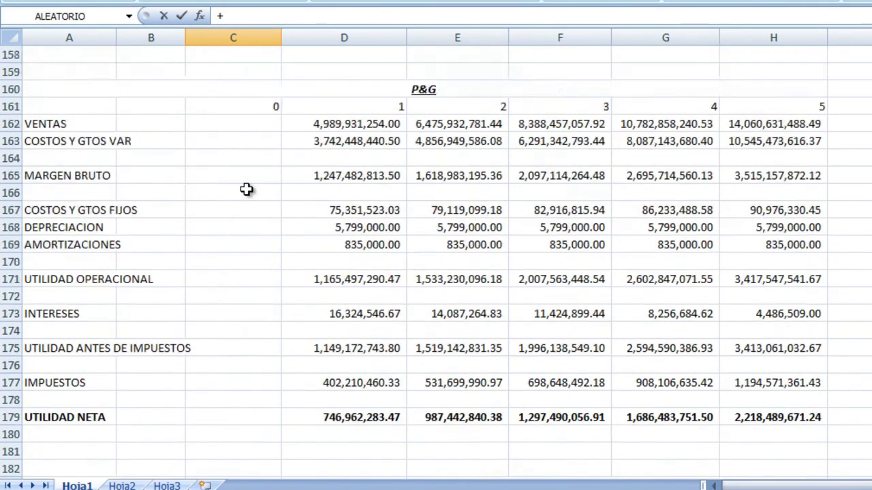
pyautogui.scroll(4, 246, 190)
pyautogui.click(253, 150)
pyautogui.press('Return')
pyautogui.scroll(-1, 252, 152)
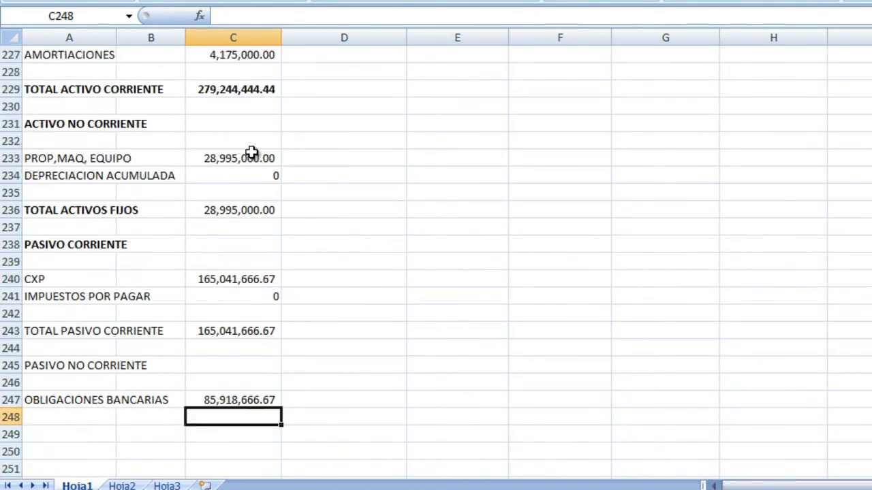
pyautogui.scroll(-2, 251, 152)
# Step: Add a bold TOTAL PASIVO NO CORRIENTE row equal to the bank obligations
pyautogui.click(95, 335)
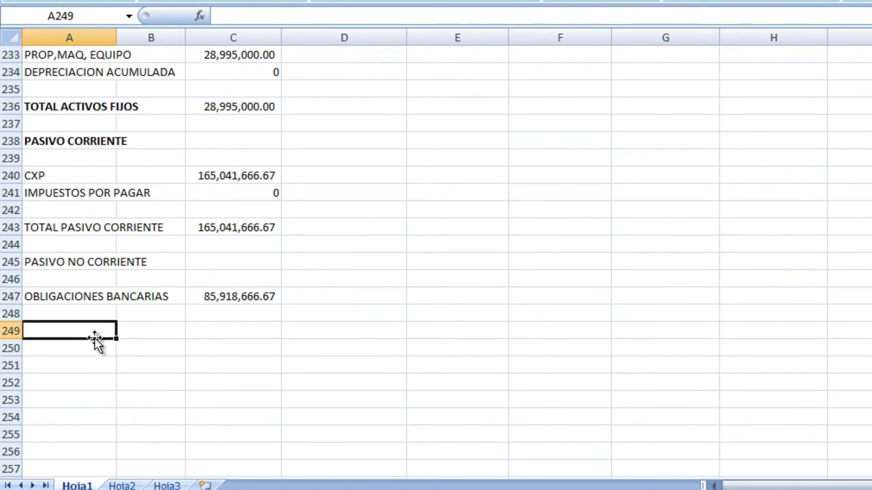
pyautogui.write('TOTAL PASIVO NO CORRIEN')
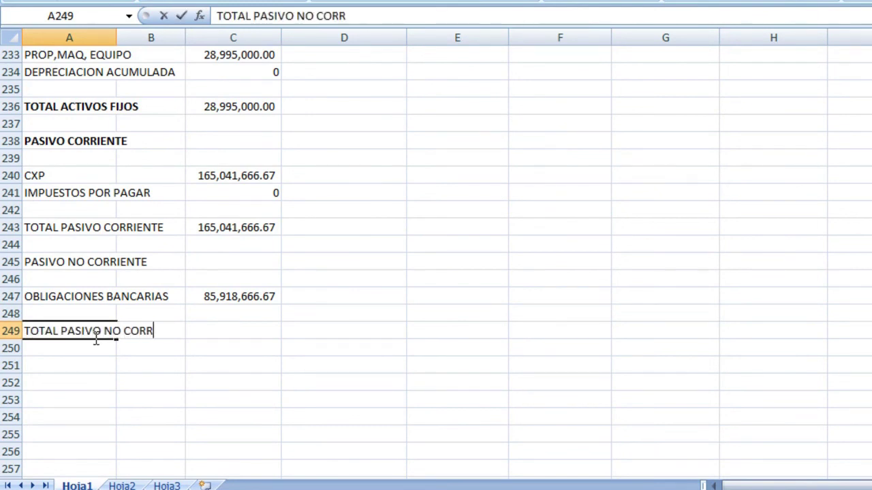
pyautogui.write('TE')
pyautogui.press('Tab')
pyautogui.press('Tab')
pyautogui.write('+')
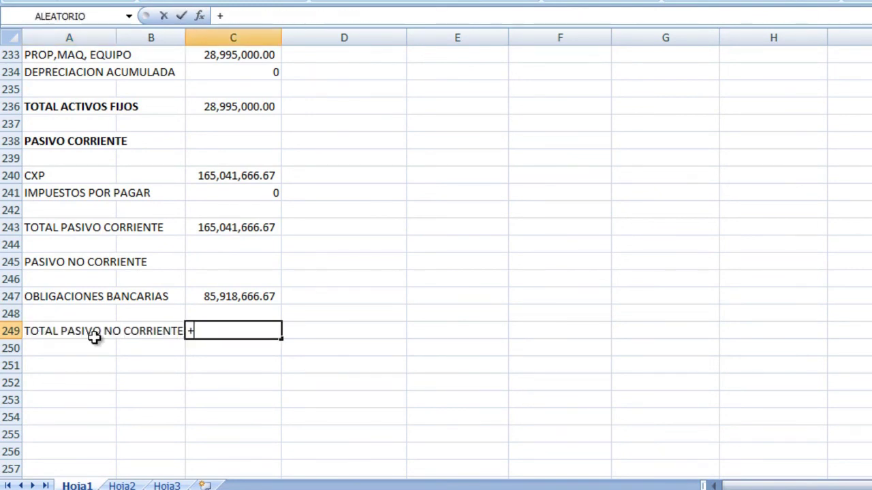
pyautogui.press('Up')
pyautogui.press('Up')
pyautogui.press('Return')
pyautogui.press('Left')
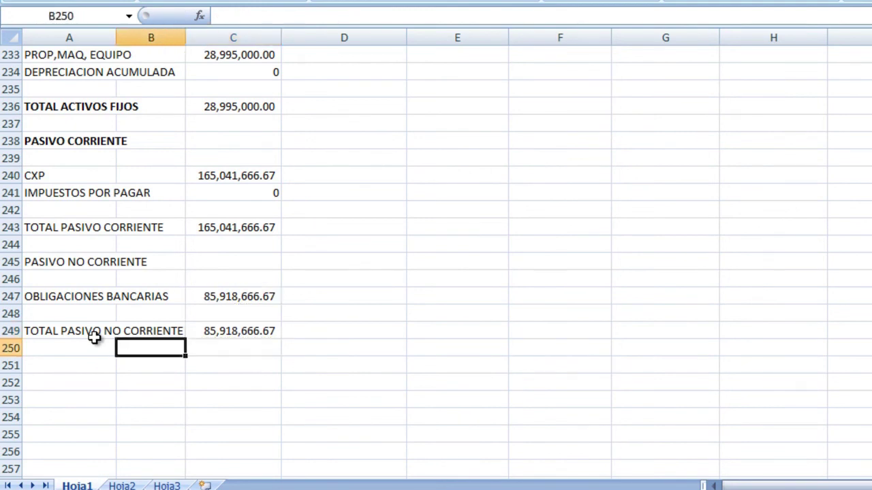
pyautogui.press('Left')
pyautogui.scroll(-1, 95, 339)
pyautogui.click(86, 278)
pyautogui.click(11, 279)
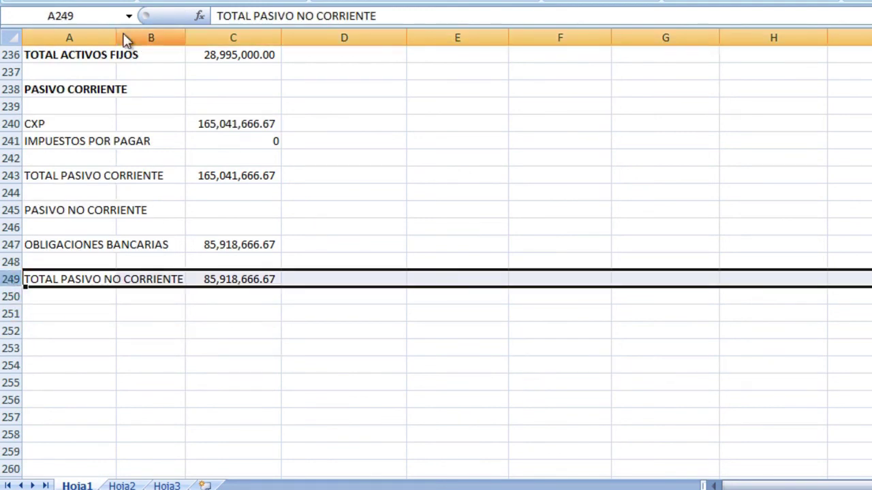
pyautogui.hotkey('ctrl', 'b')
# Step: Add PATRIMONIO with a bold CAPITAL SOCIAL row linked to C215 (57,279,111.11)
pyautogui.click(103, 308)
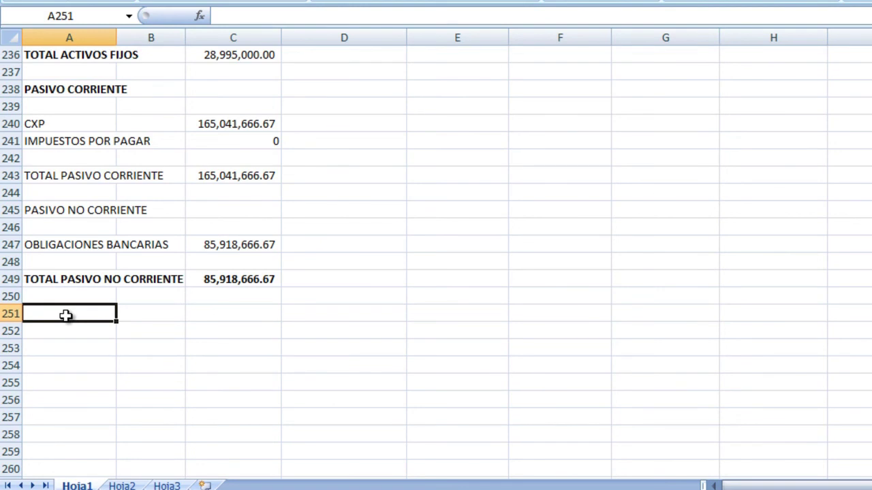
pyautogui.write('PATRIMONIO')
pyautogui.press('Return')
pyautogui.press('Return')
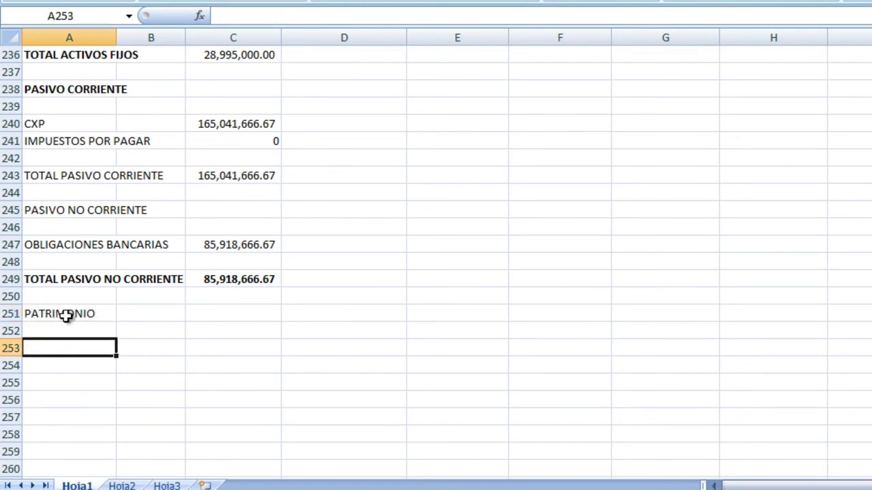
pyautogui.write('CAPIT')
pyautogui.press('Tab')
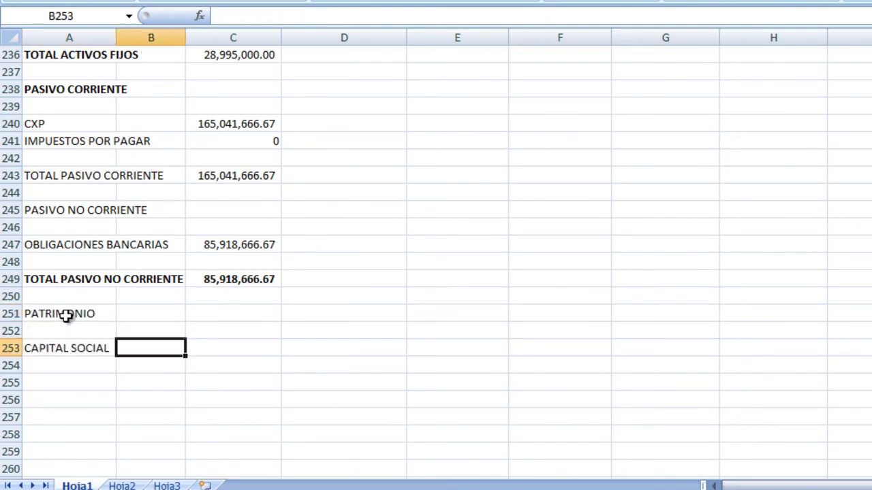
pyautogui.press('Tab')
pyautogui.write('+')
pyautogui.scroll(9, 219, 195)
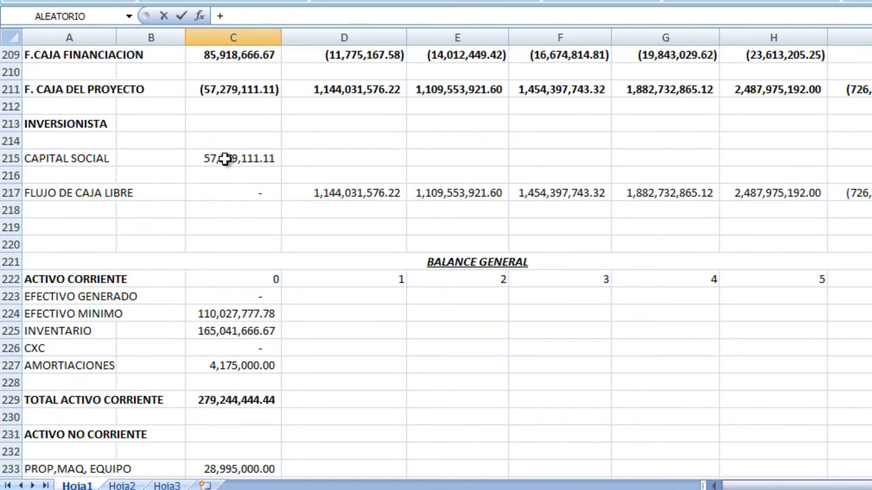
pyautogui.click(225, 158)
pyautogui.press('Return')
pyautogui.scroll(-3, 225, 159)
pyautogui.click(11, 296)
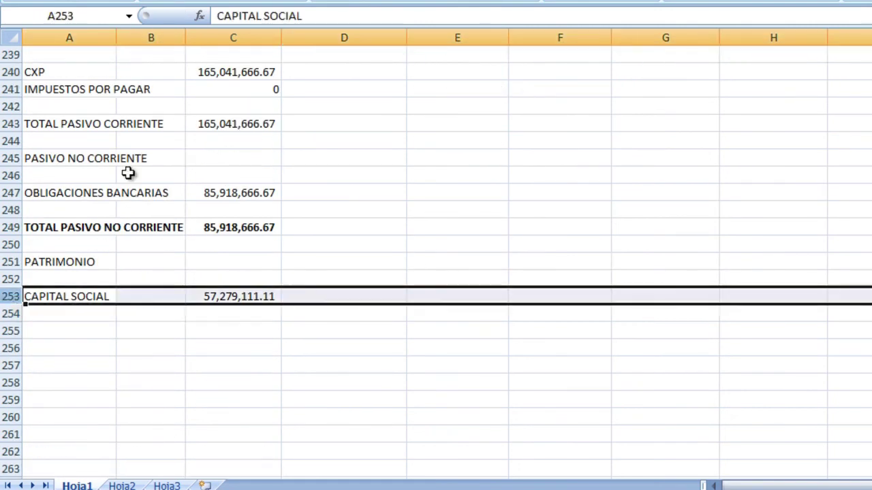
pyautogui.hotkey('ctrl', 'n')
pyautogui.click(74, 314)
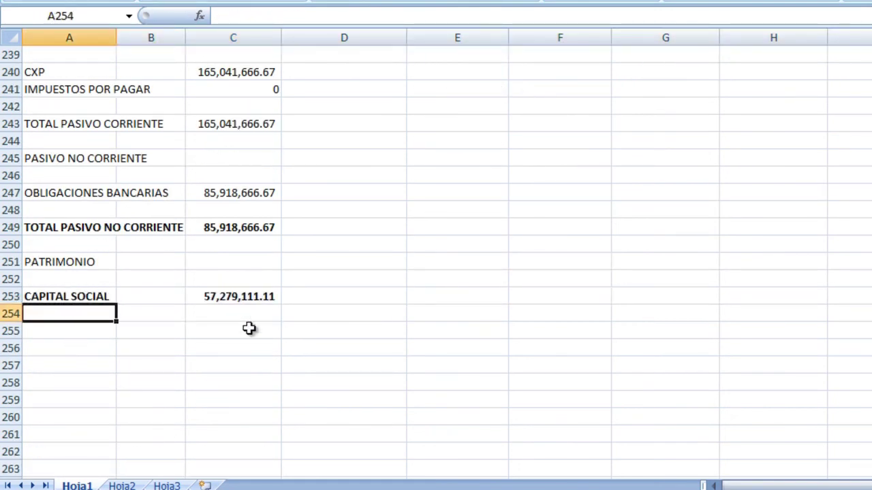
pyautogui.scroll(1, 249, 328)
pyautogui.scroll(5, 249, 329)
pyautogui.scroll(1, 248, 329)
# Step: Make year-1 cash generated the prior year plus D217 free cash flow, filled through year 5
pyautogui.click(303, 154)
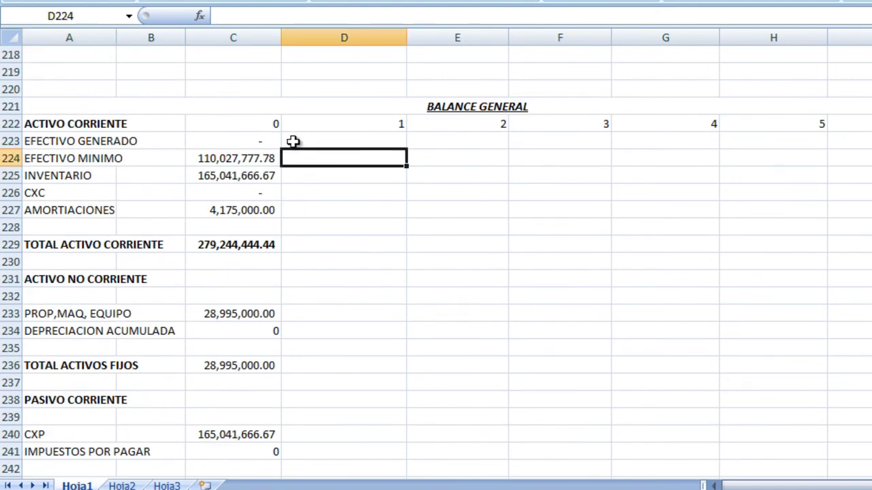
pyautogui.scroll(1, 308, 201)
pyautogui.scroll(2, 320, 203)
pyautogui.click(328, 293)
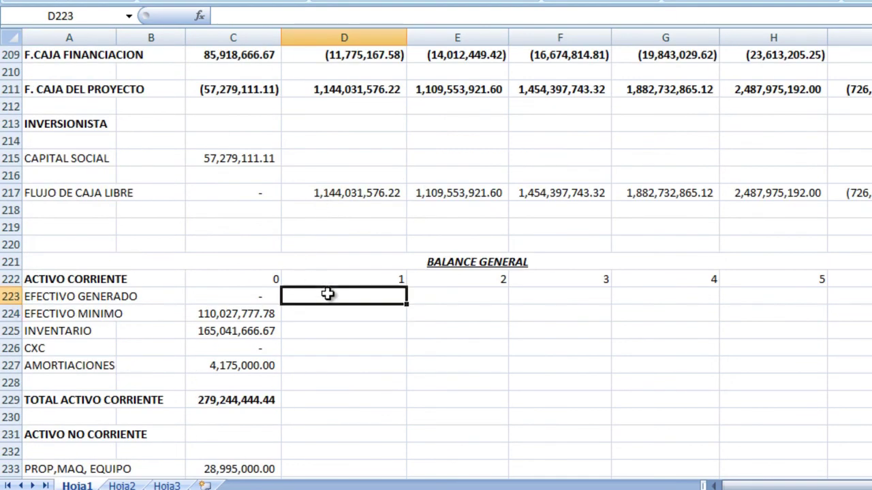
pyautogui.write('+')
pyautogui.press('Left')
pyautogui.write('+')
pyautogui.click(386, 194)
pyautogui.hotkey('ctrl', 'Return')
pyautogui.moveTo(412, 304); pyautogui.dragTo(824, 301)
# Step: Extend minimum cash, inventory and receivables through year 5
pyautogui.click(329, 323)
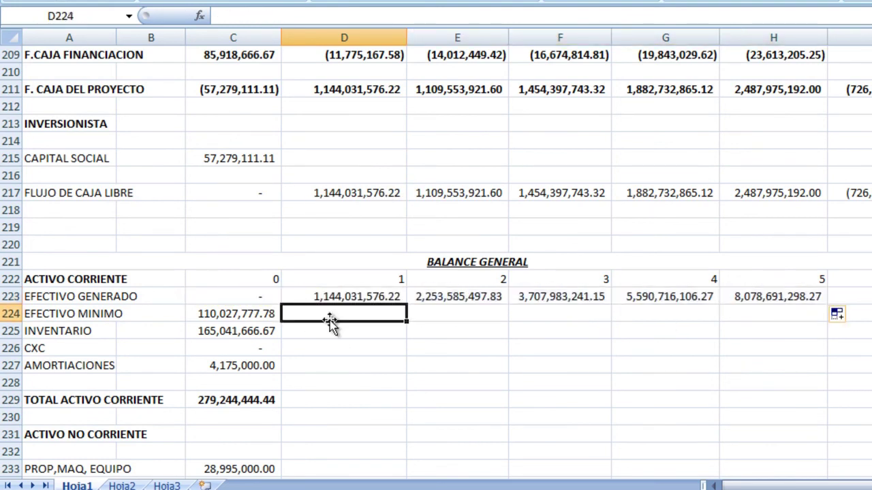
pyautogui.press('Left')
pyautogui.hotkey('shift', 'Down')
pyautogui.hotkey('shift', 'Down')
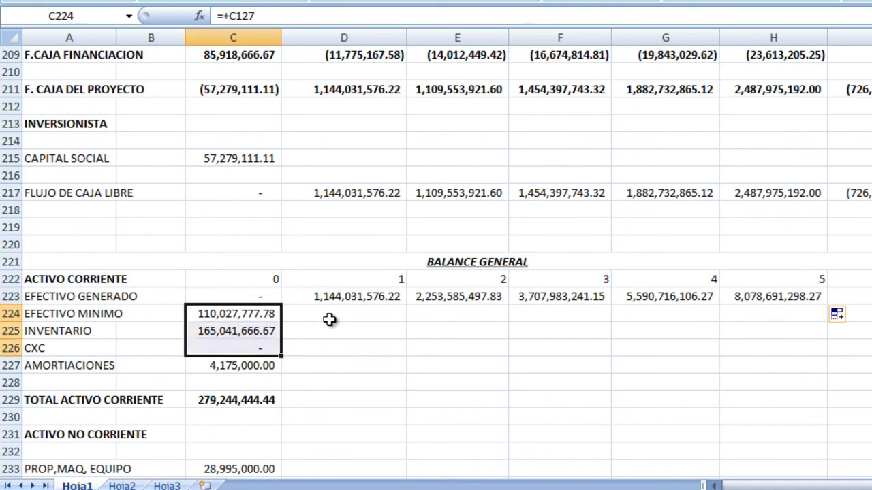
pyautogui.moveTo(280, 357); pyautogui.dragTo(825, 355)
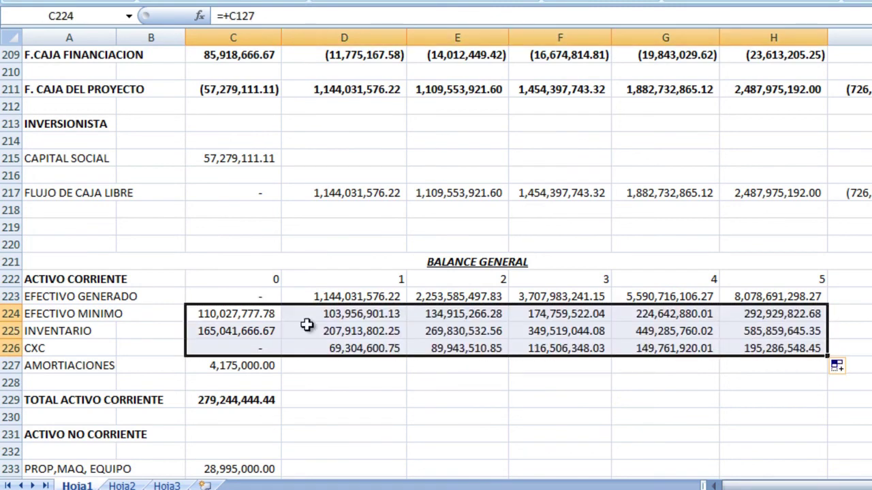
# Step: Set year-1 amortization balance to =+C227-D169 and fill it through year 5
pyautogui.click(224, 363)
pyautogui.click(310, 363)
pyautogui.write('+')
pyautogui.press('Left')
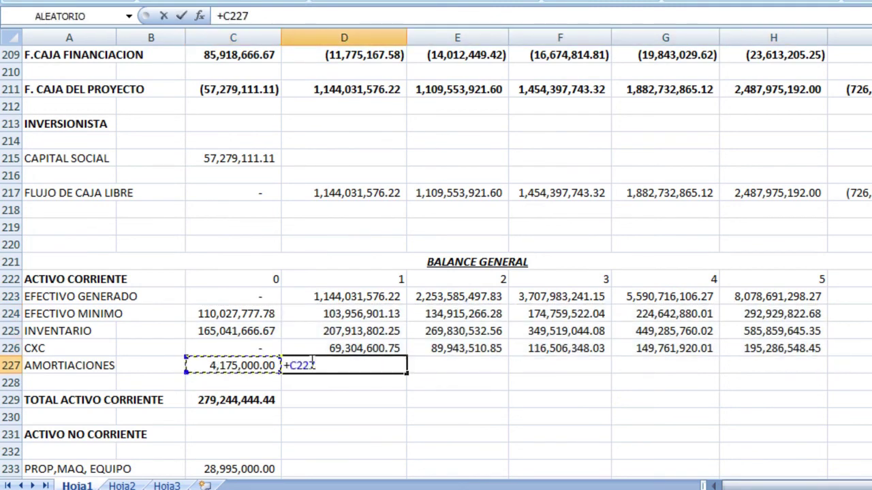
pyautogui.scroll(8, 341, 321)
pyautogui.scroll(2, 358, 273)
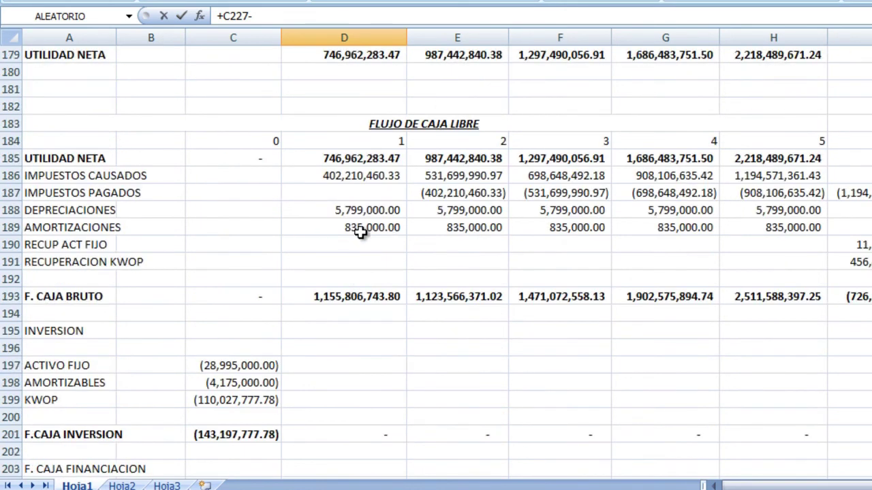
pyautogui.scroll(3, 359, 231)
pyautogui.scroll(2, 360, 233)
pyautogui.scroll(1, 360, 231)
pyautogui.click(362, 195)
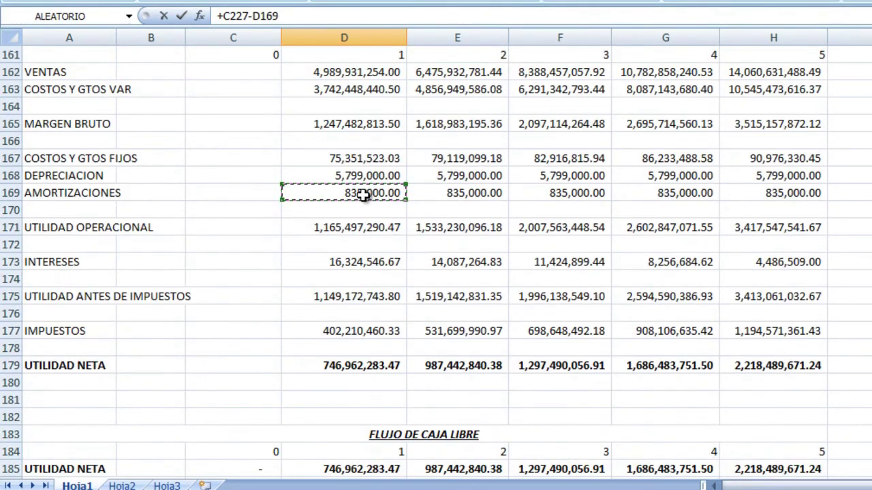
pyautogui.press('Return')
pyautogui.moveTo(407, 304); pyautogui.dragTo(755, 297)
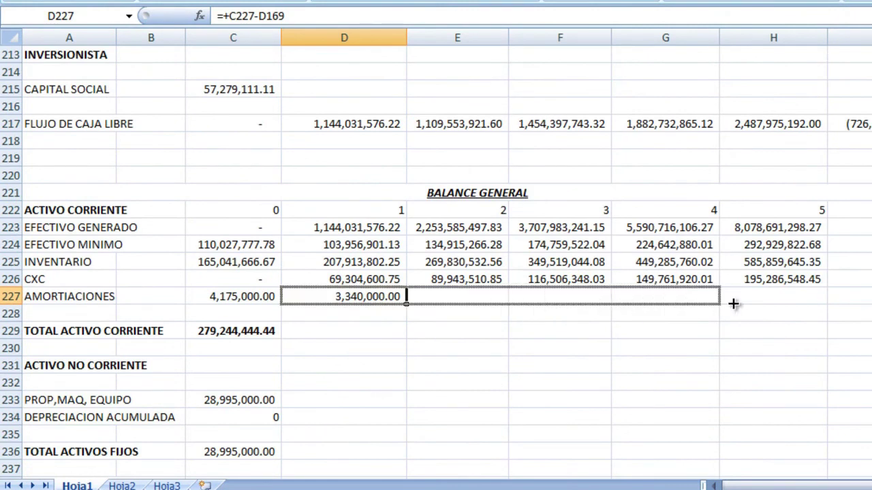
pyautogui.click(755, 297)
# Step: Extend the current asset total and carry property and equipment from year 0 to year 5
pyautogui.click(279, 335)
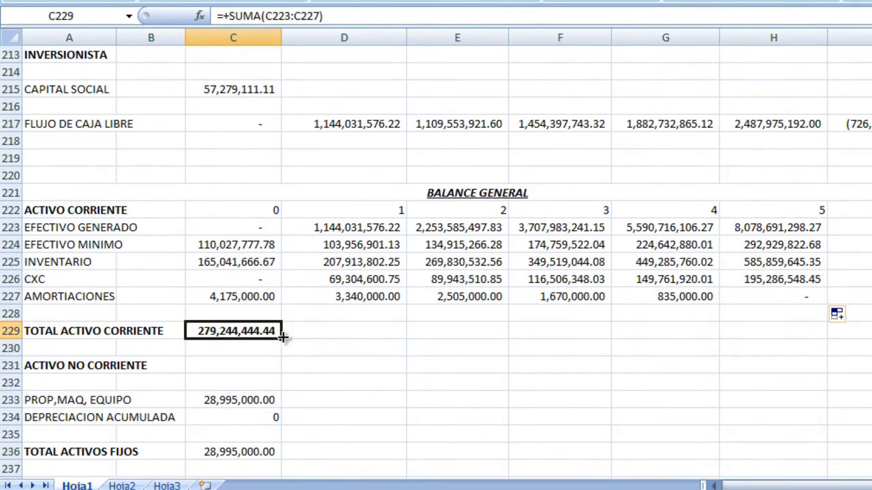
pyautogui.moveTo(282, 336); pyautogui.dragTo(820, 336)
pyautogui.scroll(-2, 409, 340)
pyautogui.click(281, 303)
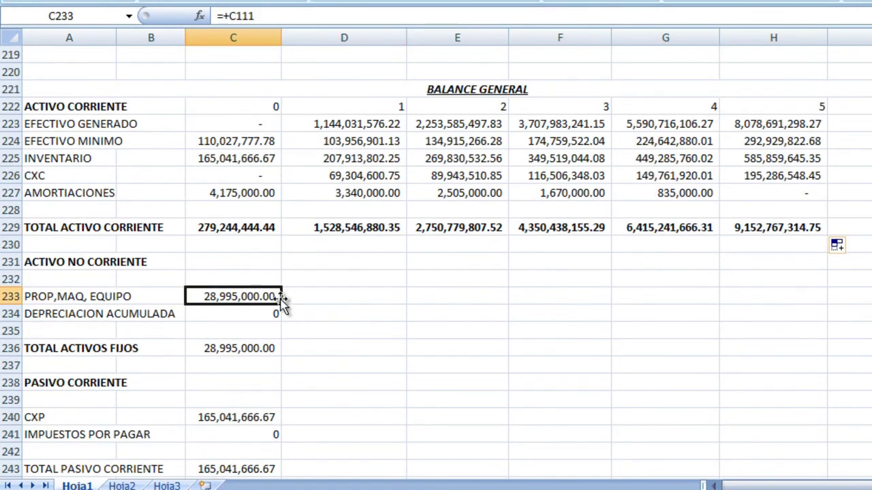
pyautogui.click(305, 298)
pyautogui.write('+')
pyautogui.press('Left')
pyautogui.hotkey('ctrl', 'Return')
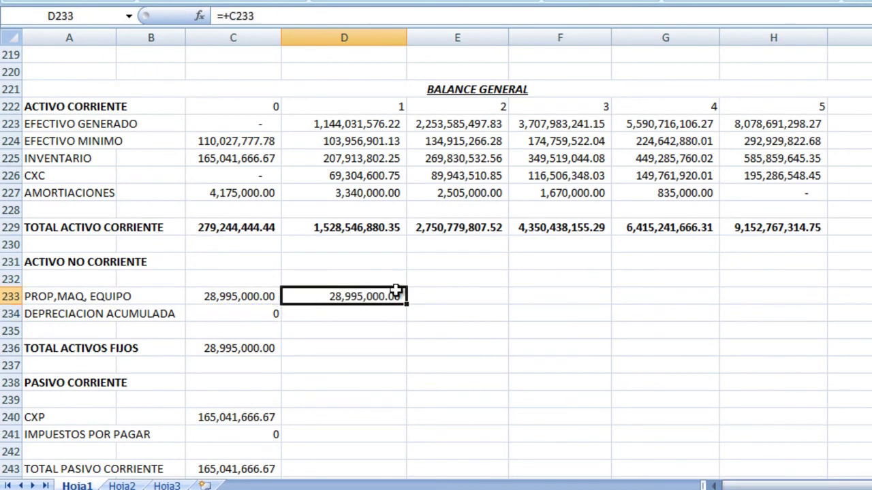
pyautogui.moveTo(411, 305); pyautogui.dragTo(797, 302)
# Step: Fill accumulated depreciation and TOTAL ACTIVOS FIJOS through year 5, formatting depreciation as accounting
pyautogui.click(229, 315)
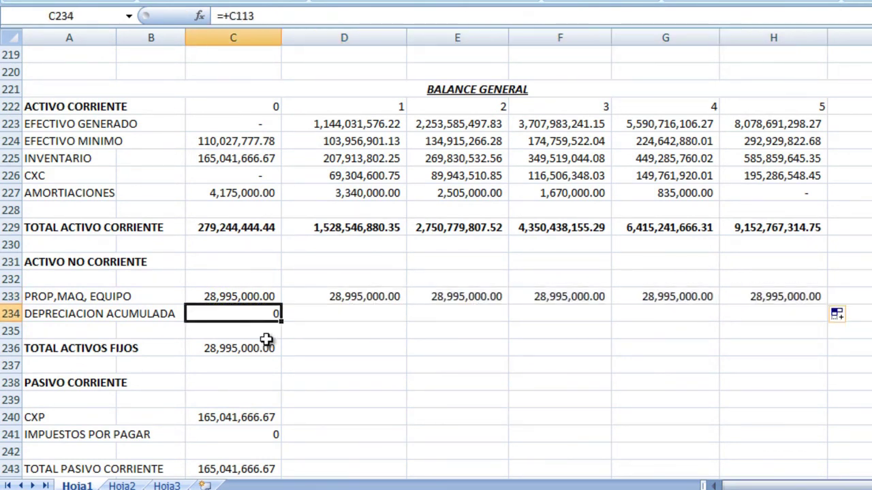
pyautogui.moveTo(282, 320); pyautogui.dragTo(806, 323)
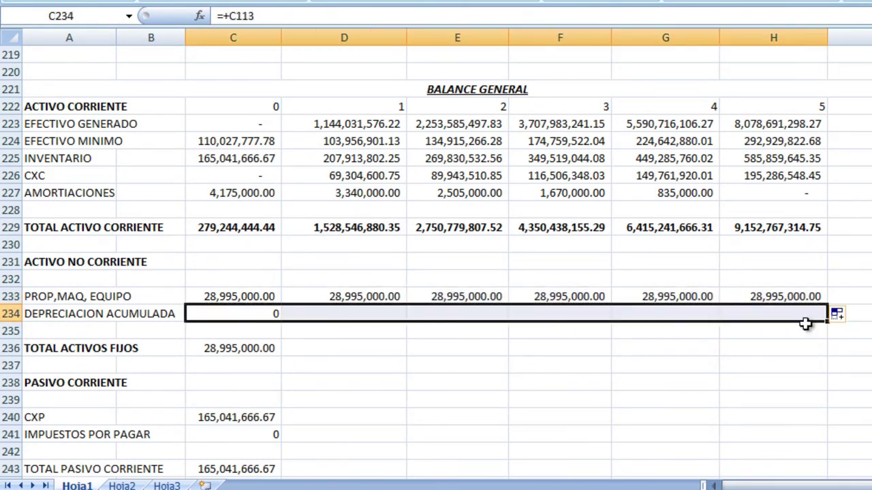
pyautogui.click(220, 350)
pyautogui.moveTo(281, 356); pyautogui.dragTo(804, 361)
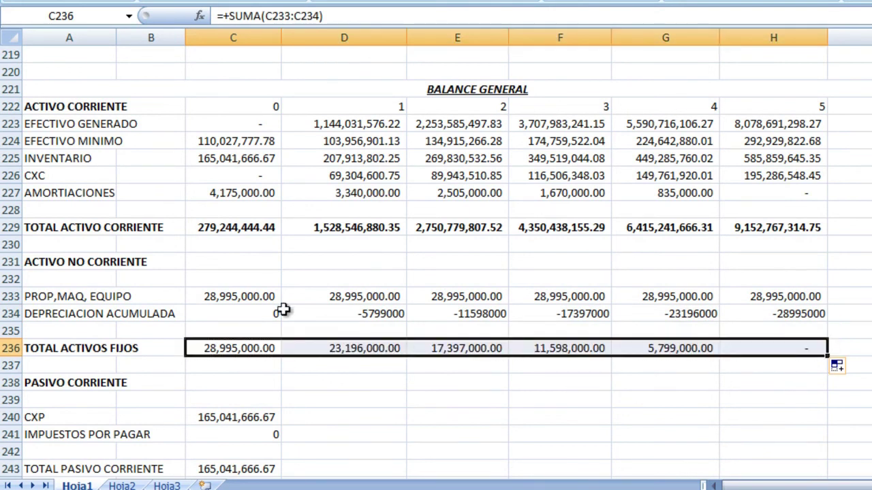
pyautogui.moveTo(283, 312); pyautogui.dragTo(811, 315)
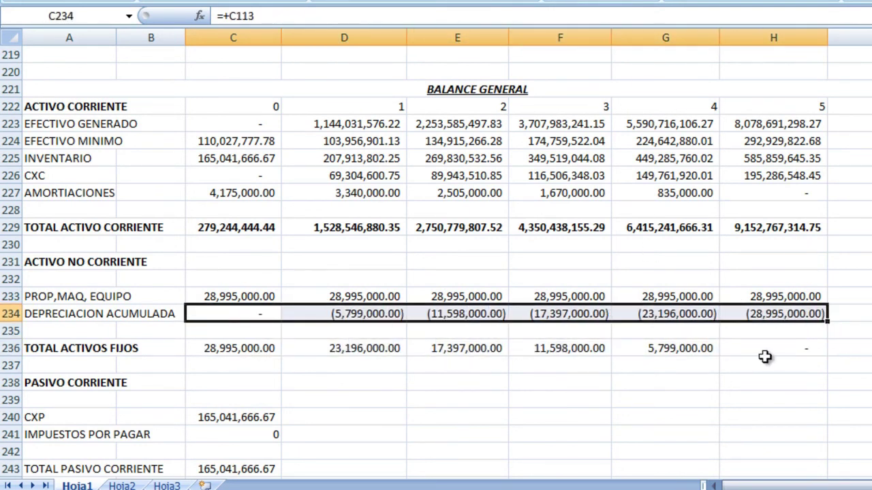
pyautogui.click(742, 346)
pyautogui.scroll(-2, 692, 375)
# Step: Extend the accounts payable and taxes payable rows across years 1–5
pyautogui.click(250, 309)
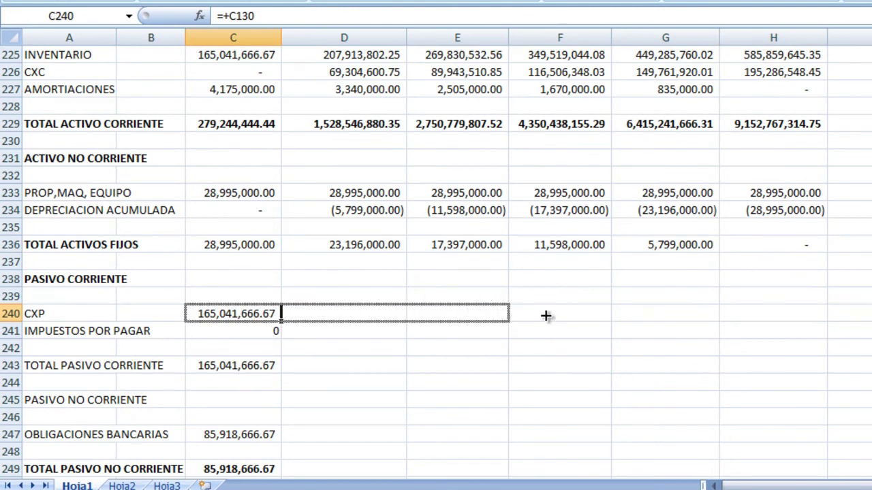
pyautogui.moveTo(295, 323); pyautogui.dragTo(708, 316)
pyautogui.click(256, 336)
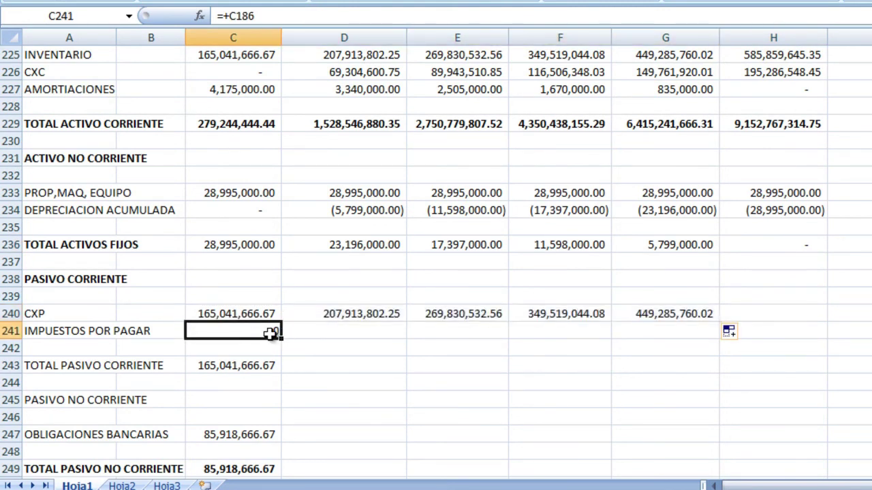
pyautogui.scroll(5, 271, 332)
pyautogui.scroll(9, 271, 333)
pyautogui.scroll(1, 245, 225)
pyautogui.scroll(-7, 279, 274)
pyautogui.scroll(-11, 280, 274)
pyautogui.moveTo(280, 180)
pyautogui.mouseDown()
pyautogui.moveTo(763, 179)
pyautogui.moveTo(783, 163)
pyautogui.mouseUp()
pyautogui.click(681, 158)
# Step: Fill the current-liability totals through year 5 (610,124,262.58 in year 1) and bold that row
pyautogui.click(336, 204)
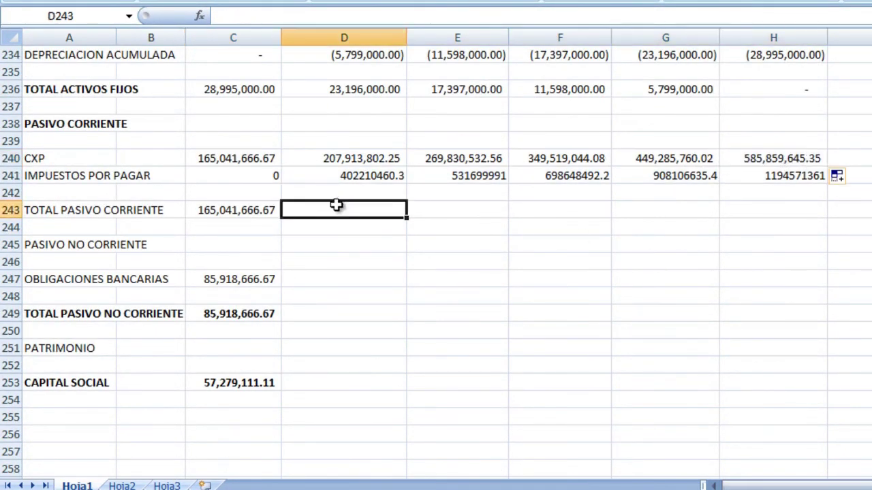
pyautogui.click(273, 211)
pyautogui.moveTo(281, 218); pyautogui.dragTo(814, 216)
pyautogui.click(10, 211)
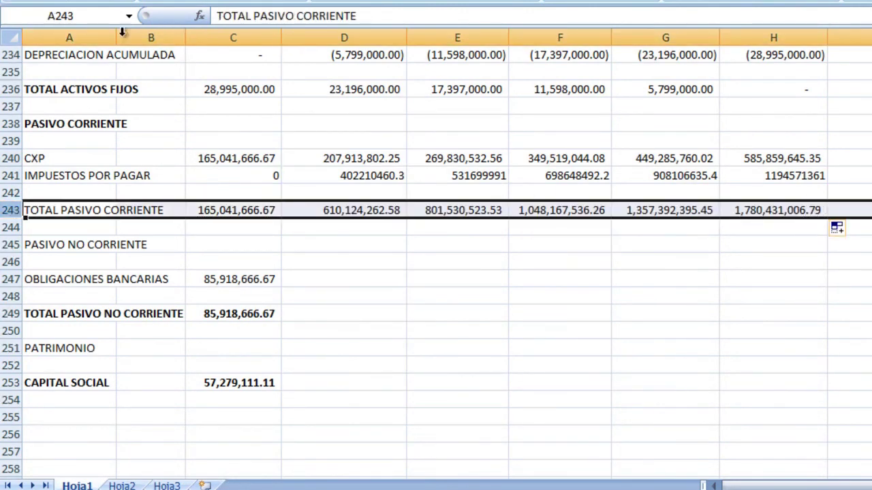
pyautogui.hotkey('ctrl', 'n')
pyautogui.click(123, 285)
# Step: Copy the year-5 equity total formula from H256 into I256
pyautogui.scroll(-5, 684, 163)
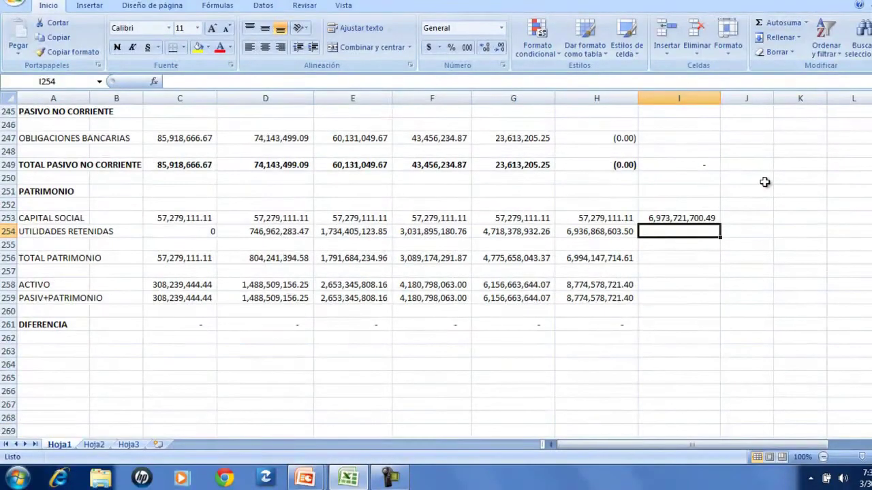
pyautogui.click(595, 257)
pyautogui.hotkey('ctrl', 'c')
pyautogui.press('Right')
pyautogui.hotkey('ctrl', 'v')
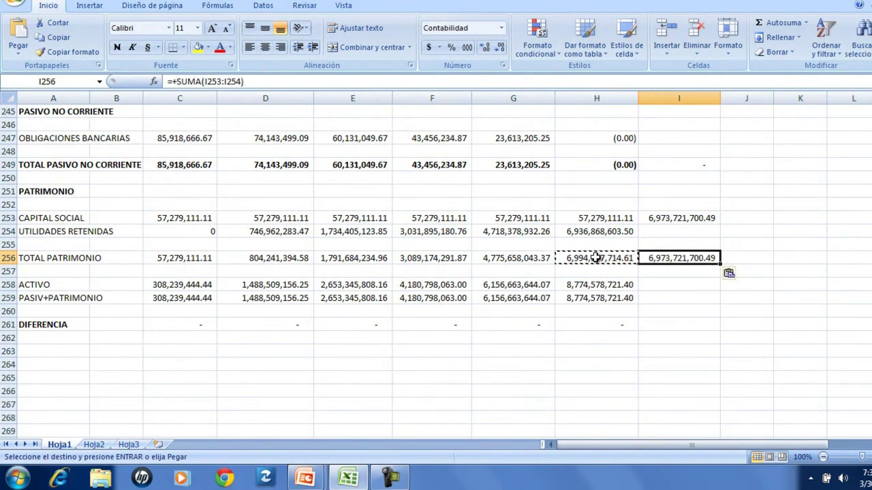
# Step: Extend the assets, liabilities-plus-equity and difference checks into column I, all balancing at 6,973,721,700.49
pyautogui.press('Escape')
pyautogui.press('Down')
pyautogui.press('Down')
pyautogui.press('Left')
pyautogui.hotkey('shift', 'Down')
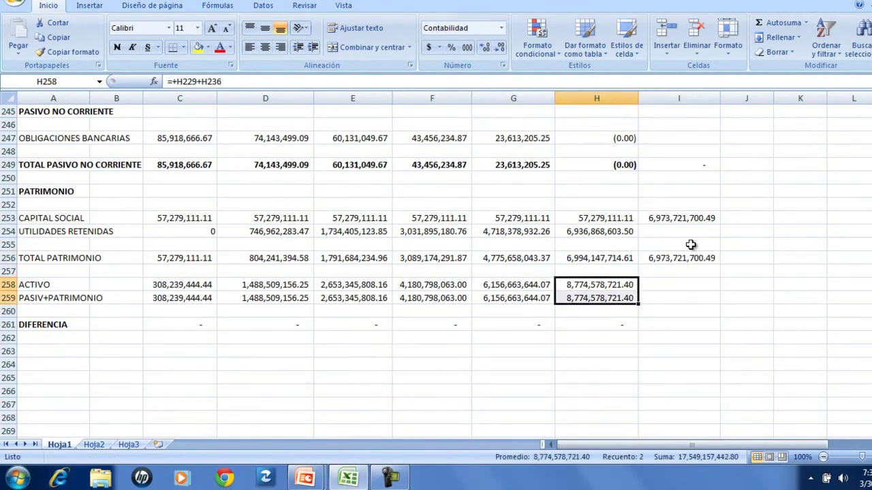
pyautogui.moveTo(629, 294)
pyautogui.mouseDown()
pyautogui.moveTo(623, 325)
pyautogui.moveTo(672, 335)
pyautogui.mouseUp()
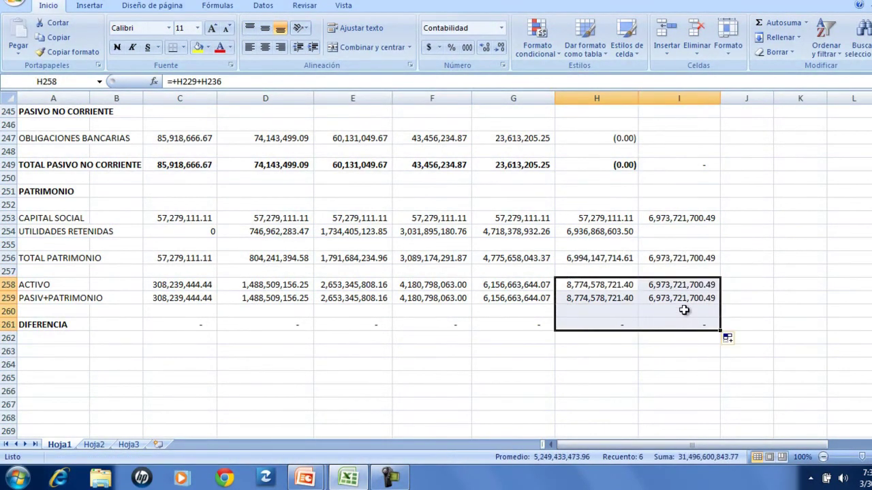
pyautogui.click(579, 325)
pyautogui.click(432, 338)
# Step: Return to the top of the sheet and select the project title row
pyautogui.scroll(2, 171, 271)
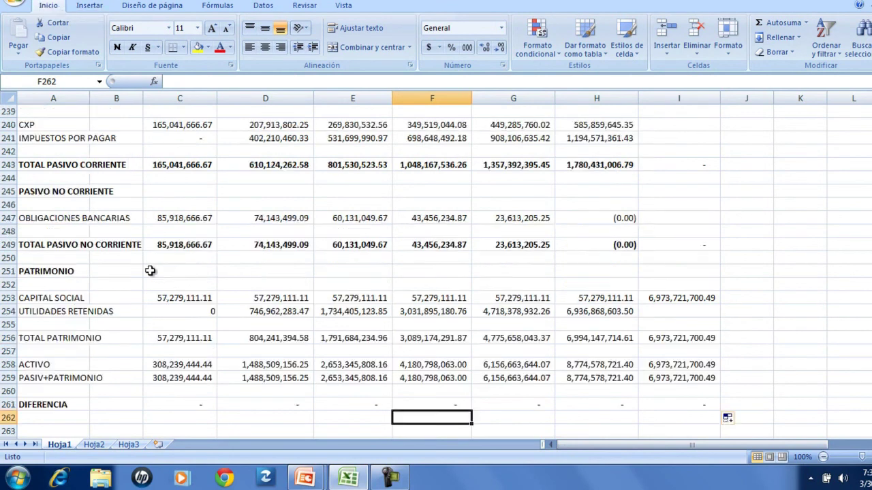
pyautogui.scroll(4, 148, 270)
pyautogui.scroll(7, 148, 273)
pyautogui.scroll(20, 150, 271)
pyautogui.scroll(20, 150, 271)
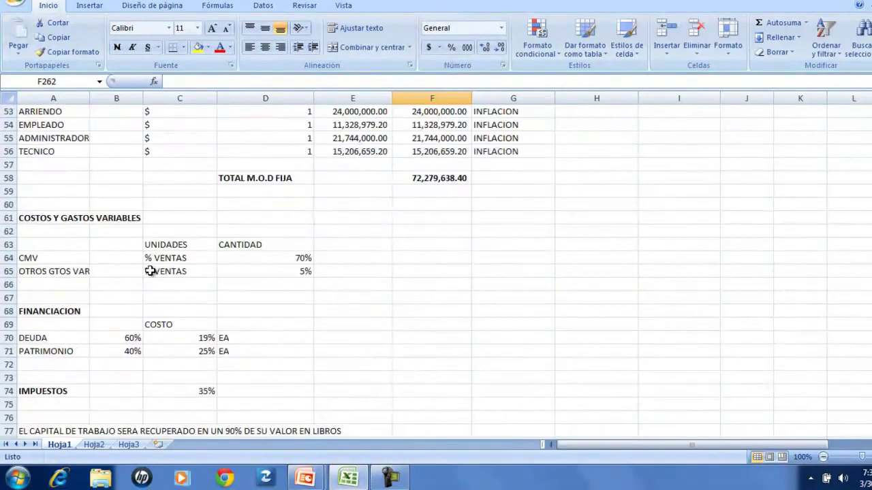
pyautogui.scroll(17, 150, 271)
pyautogui.click(9, 139)
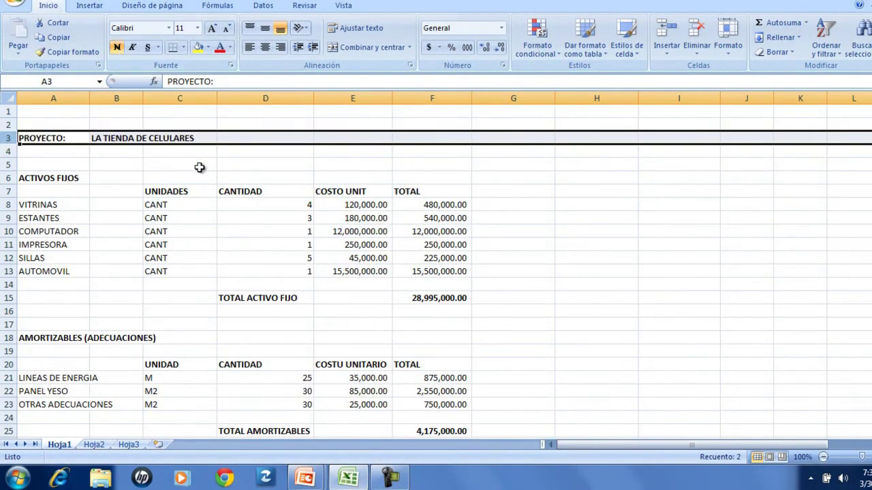